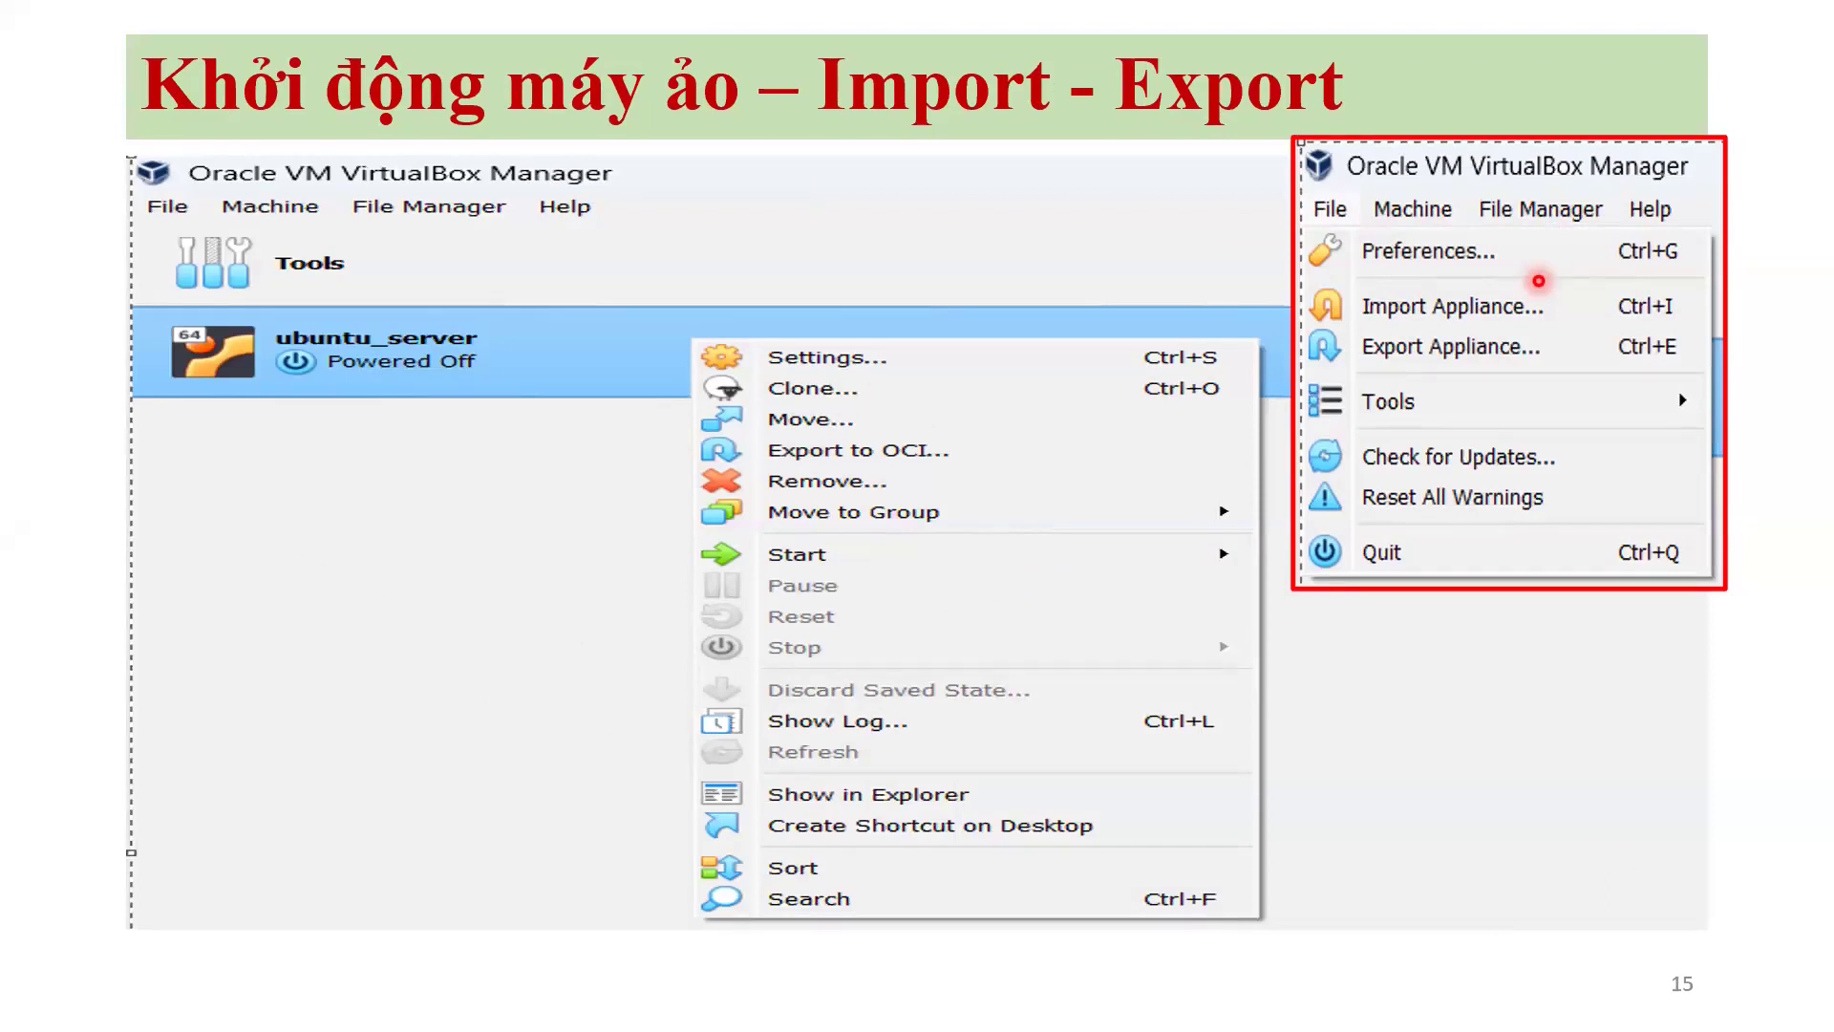
key("Right")
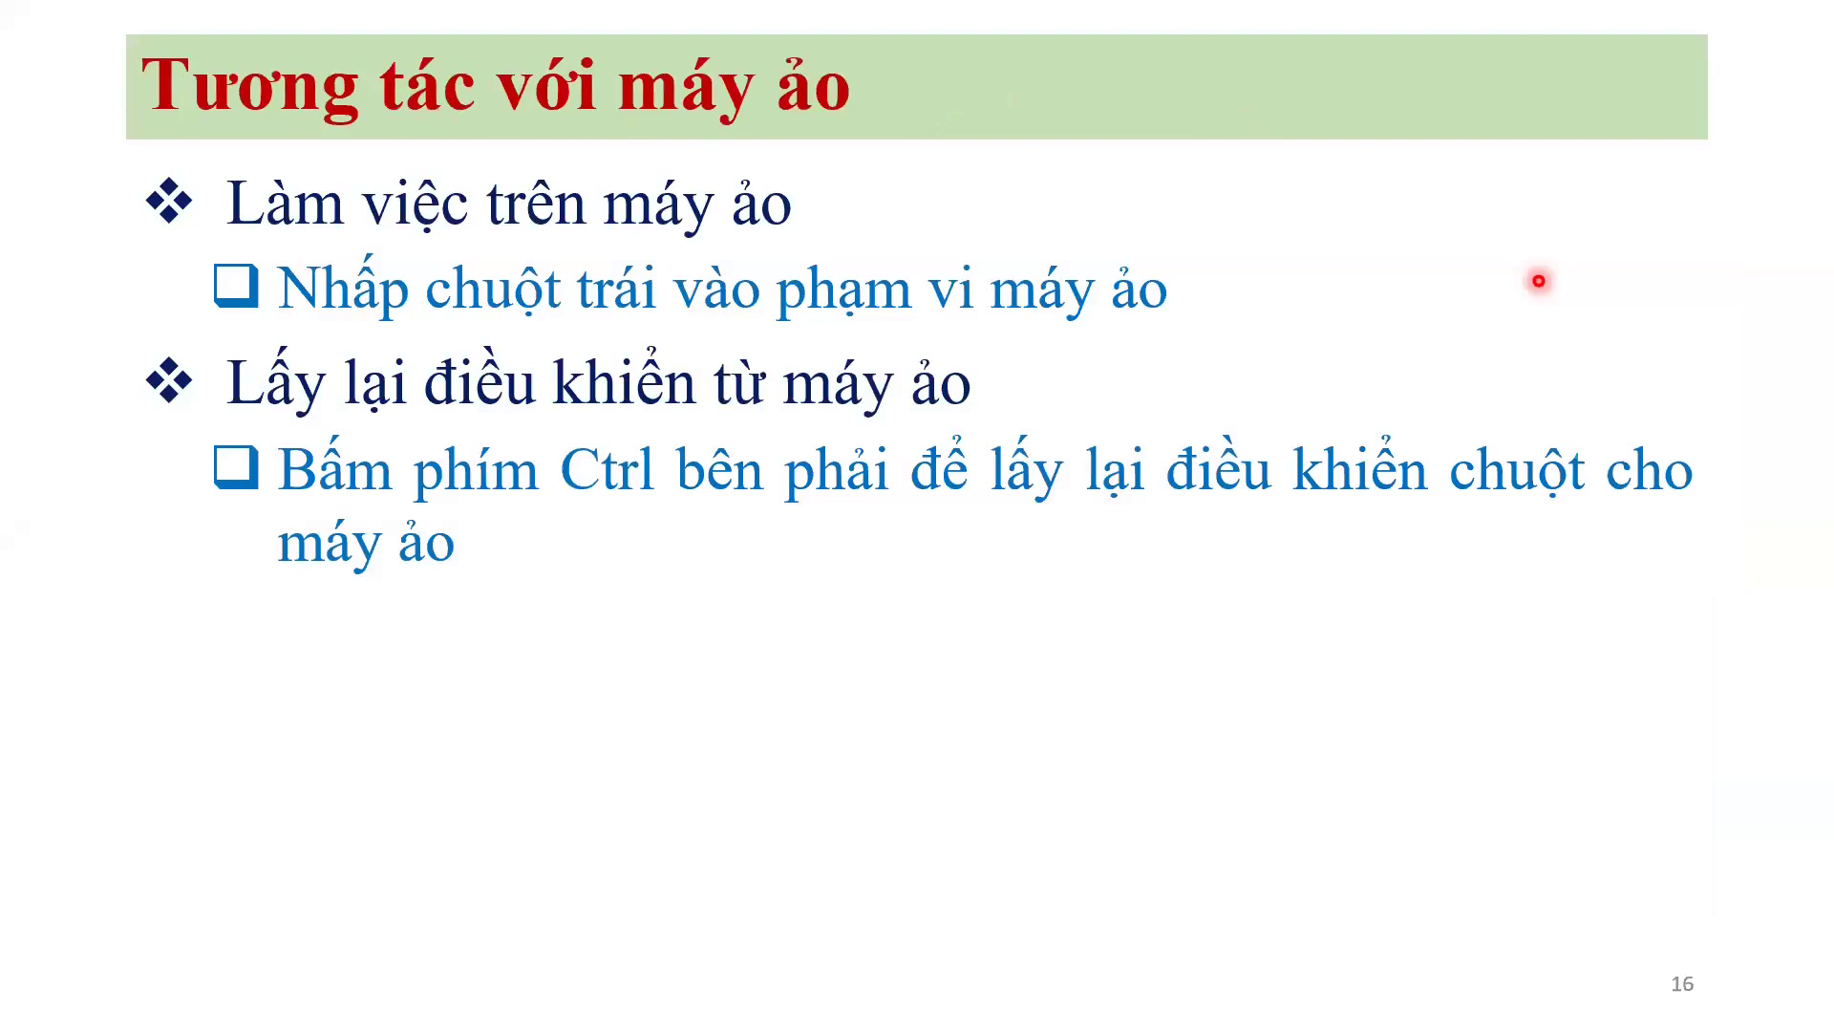
key("Right")
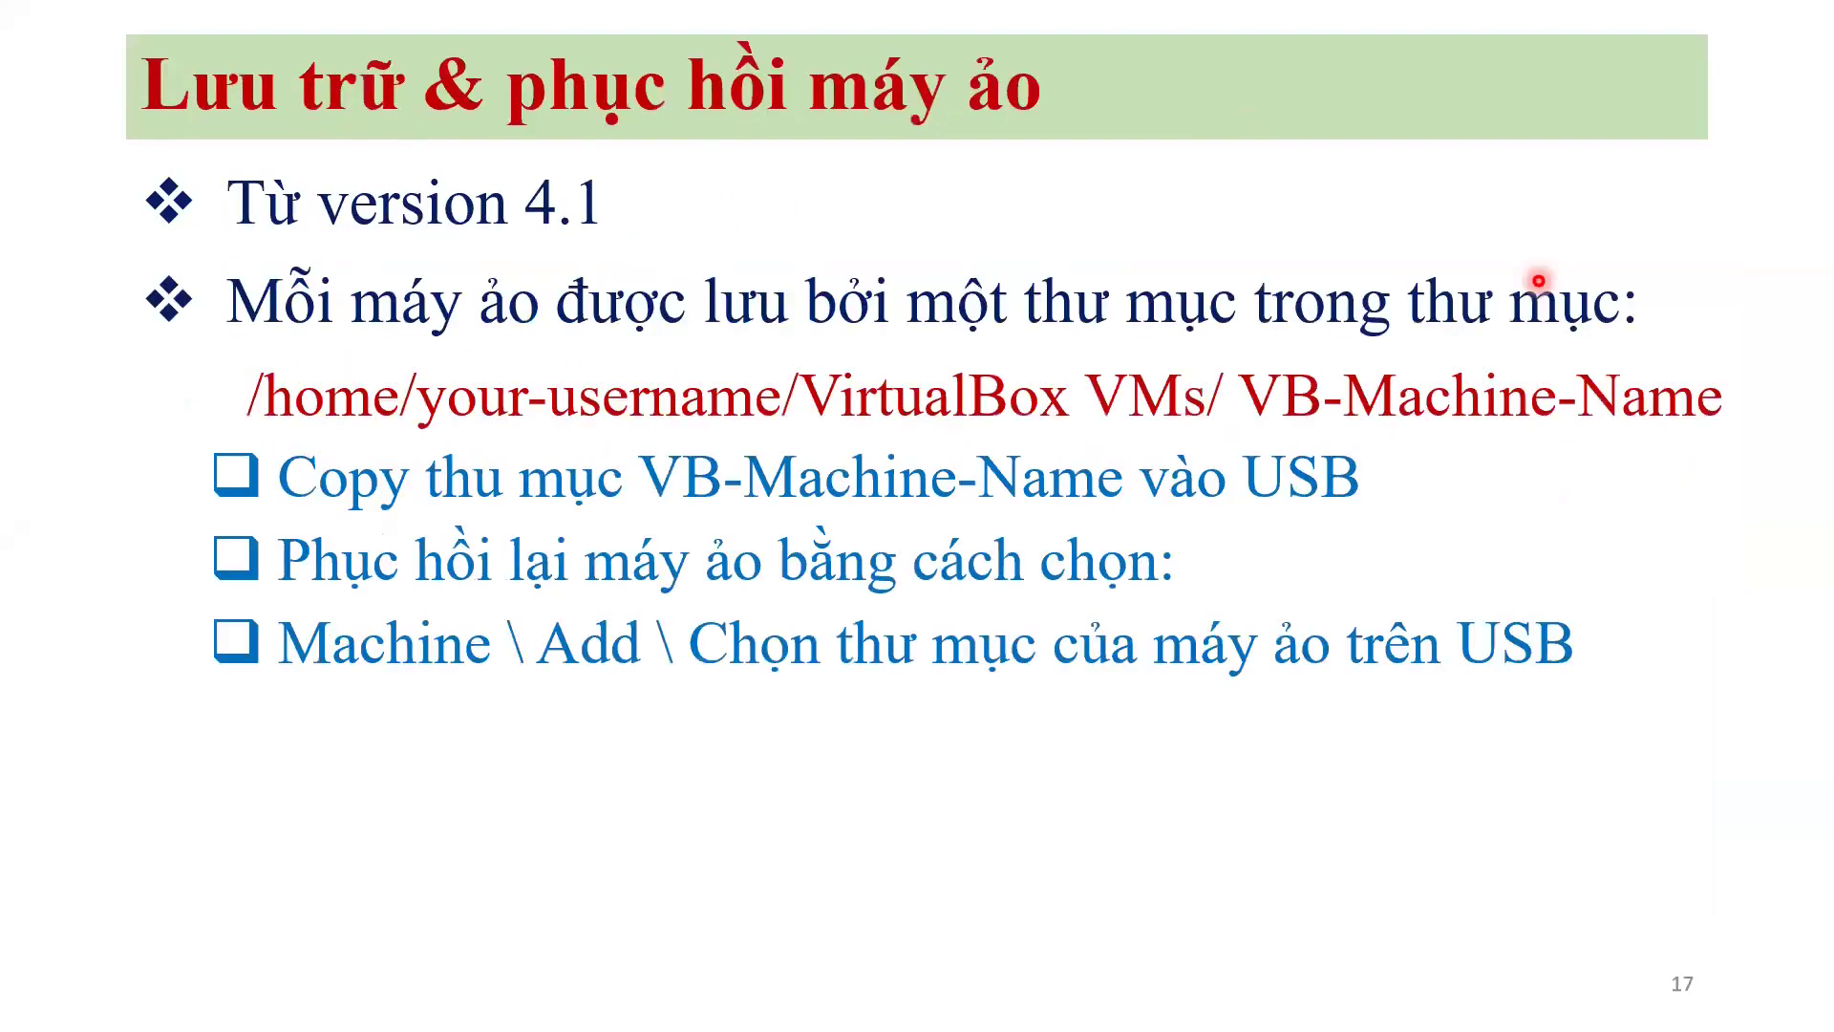
key("Right")
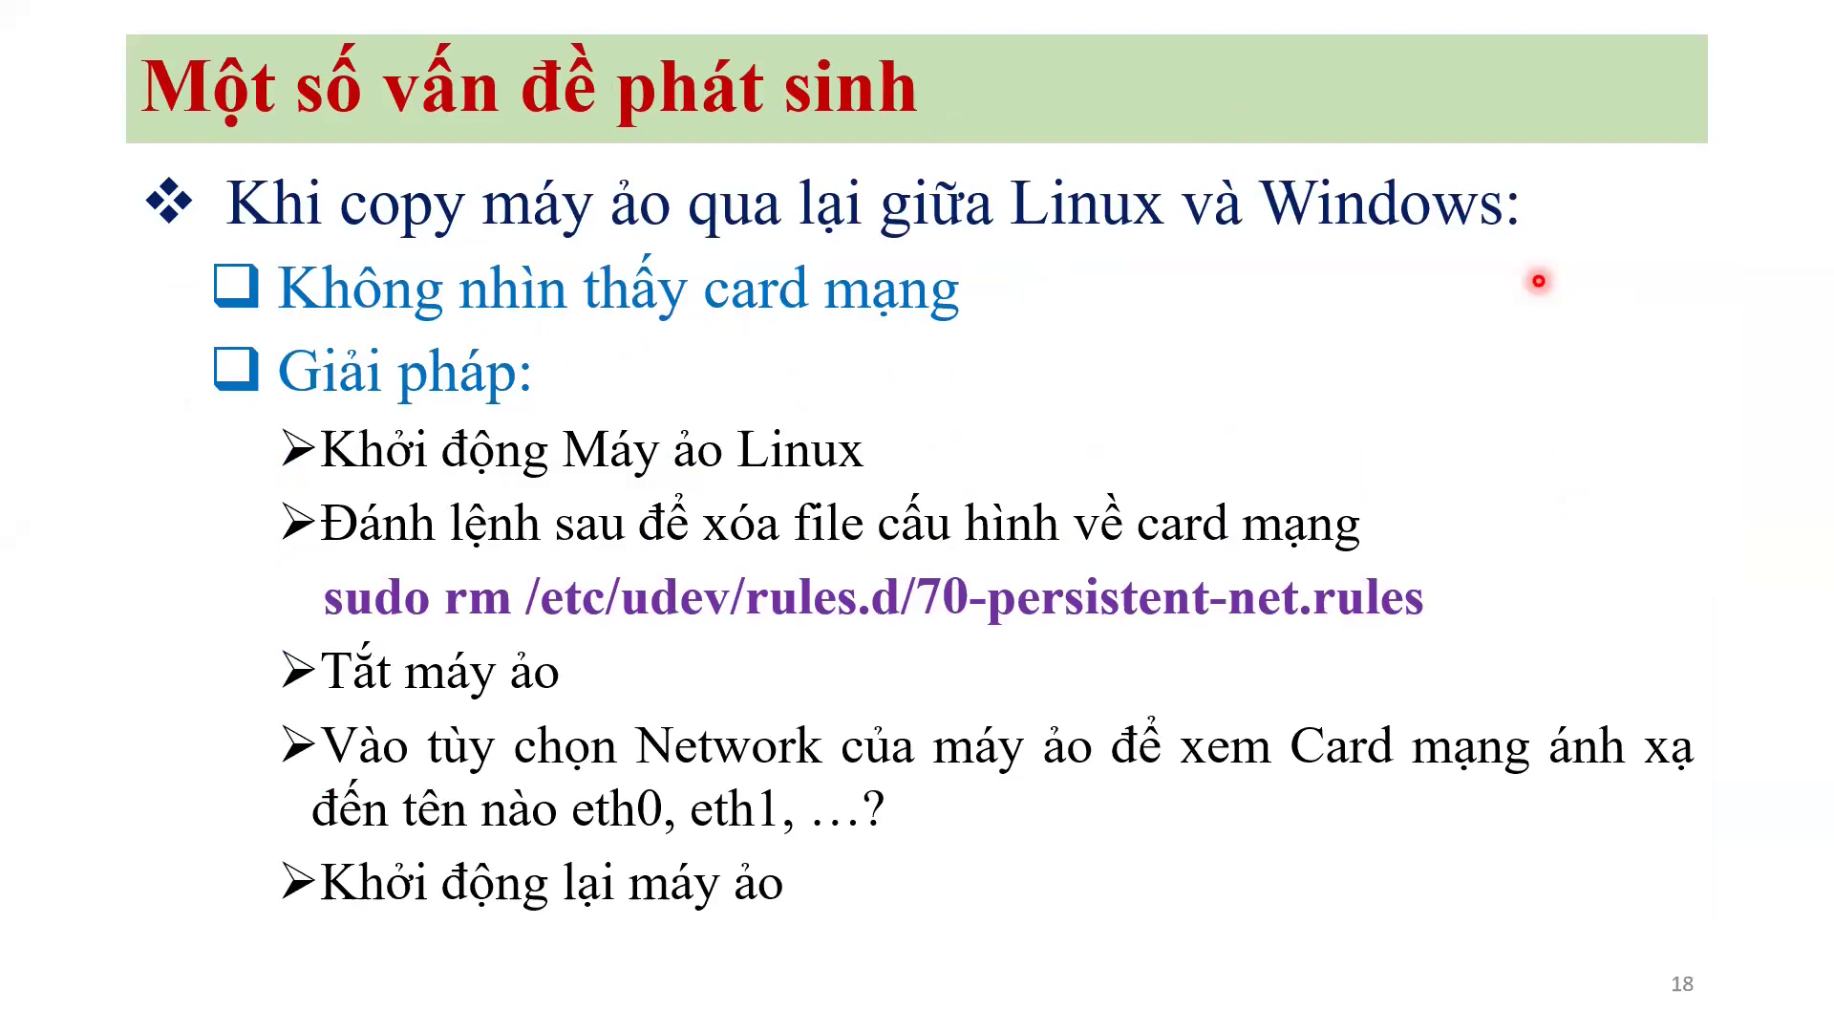
key("Right")
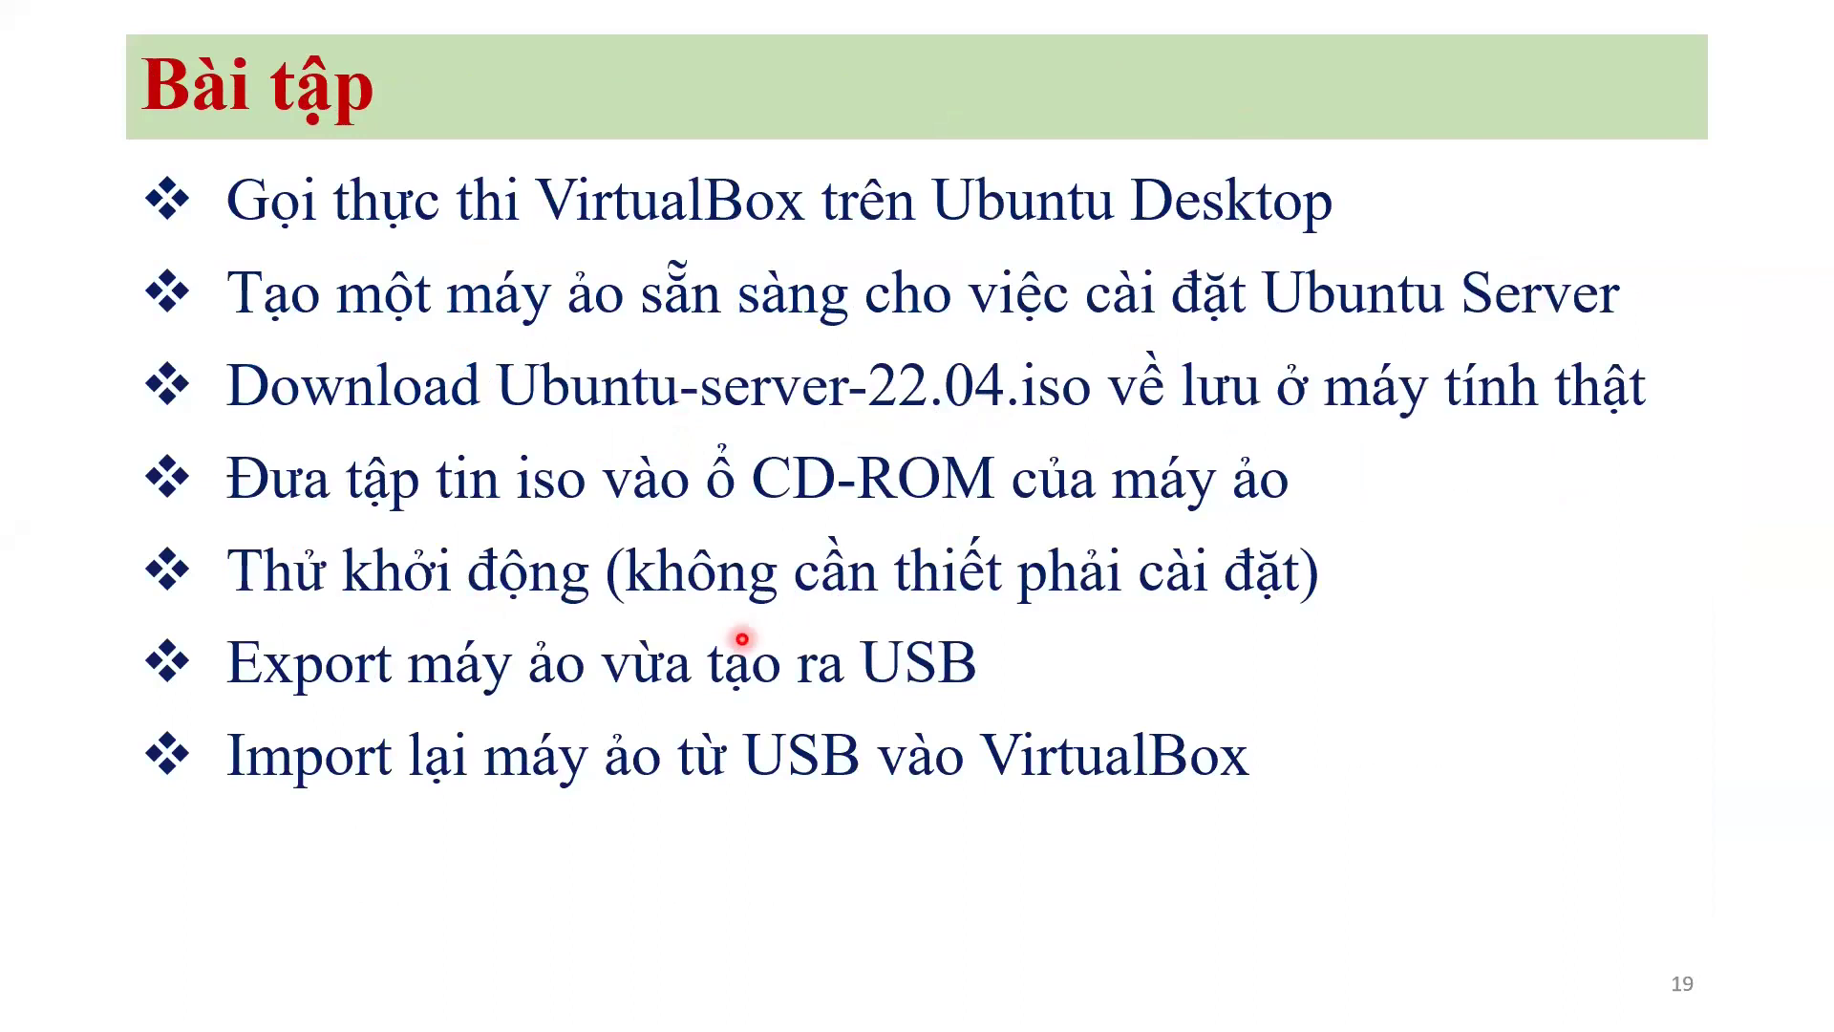
key("ctrl+l")
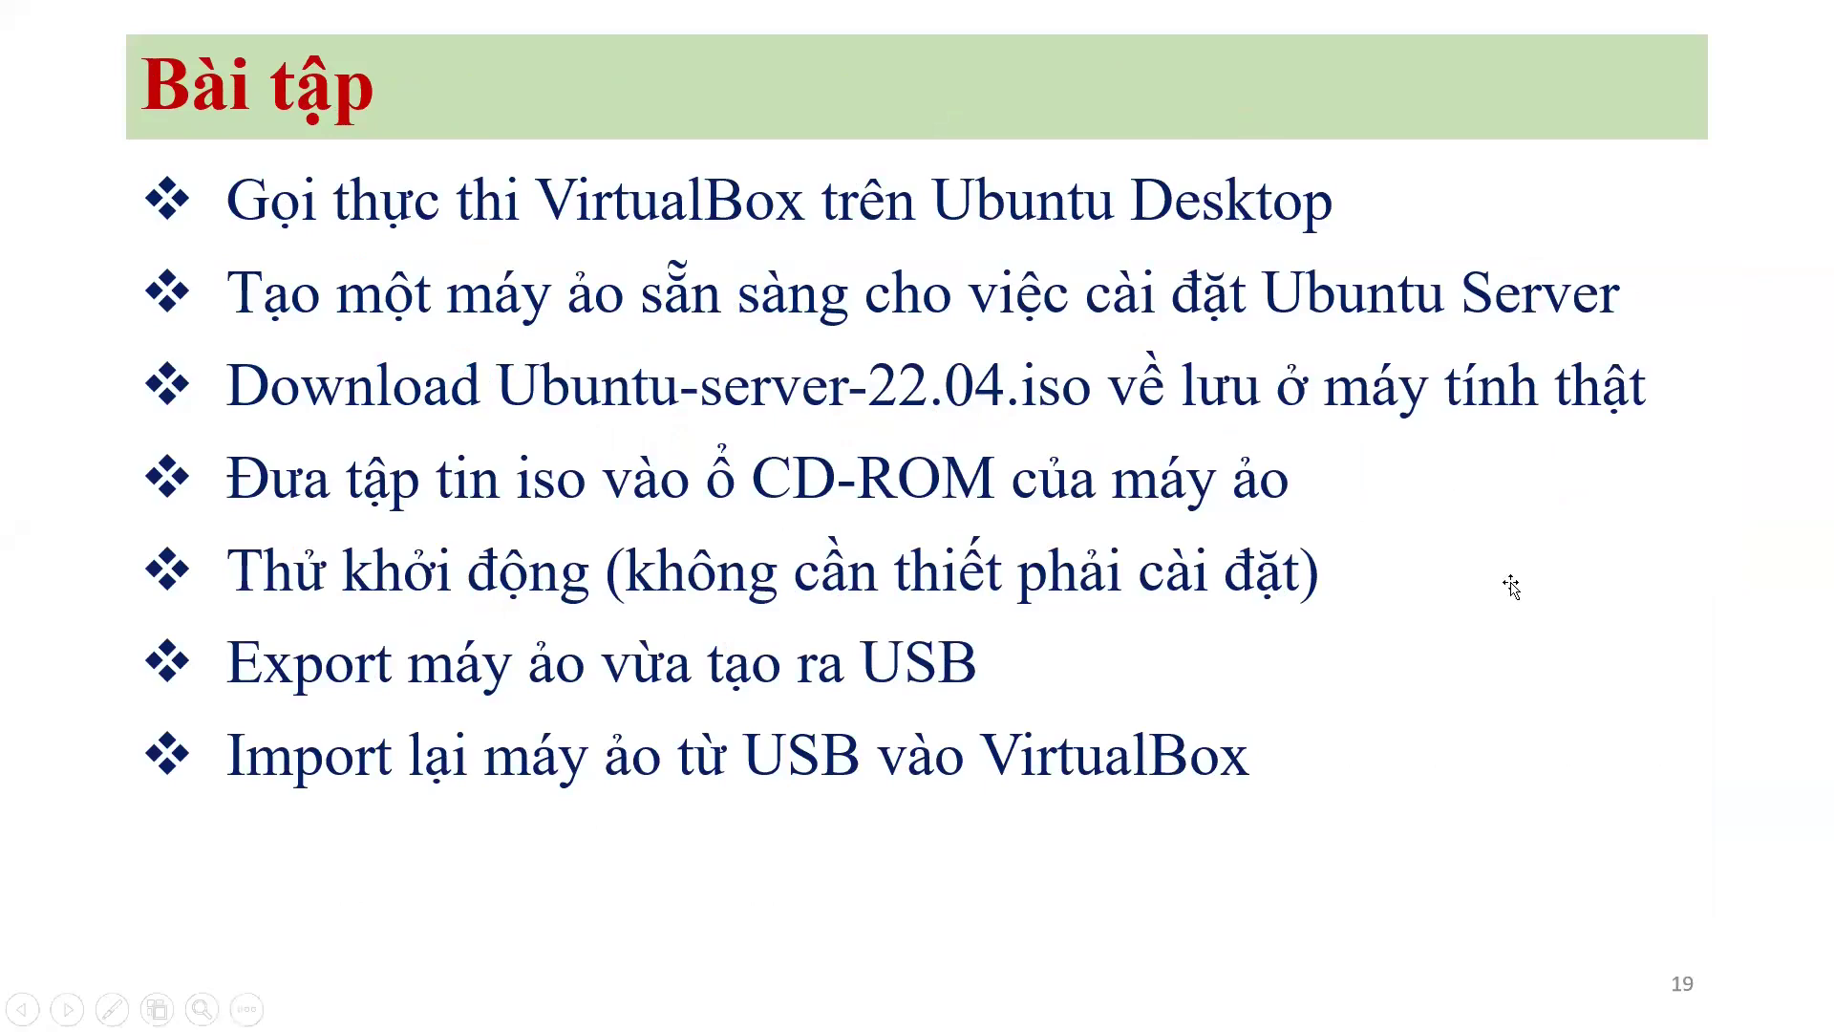
key("Escape")
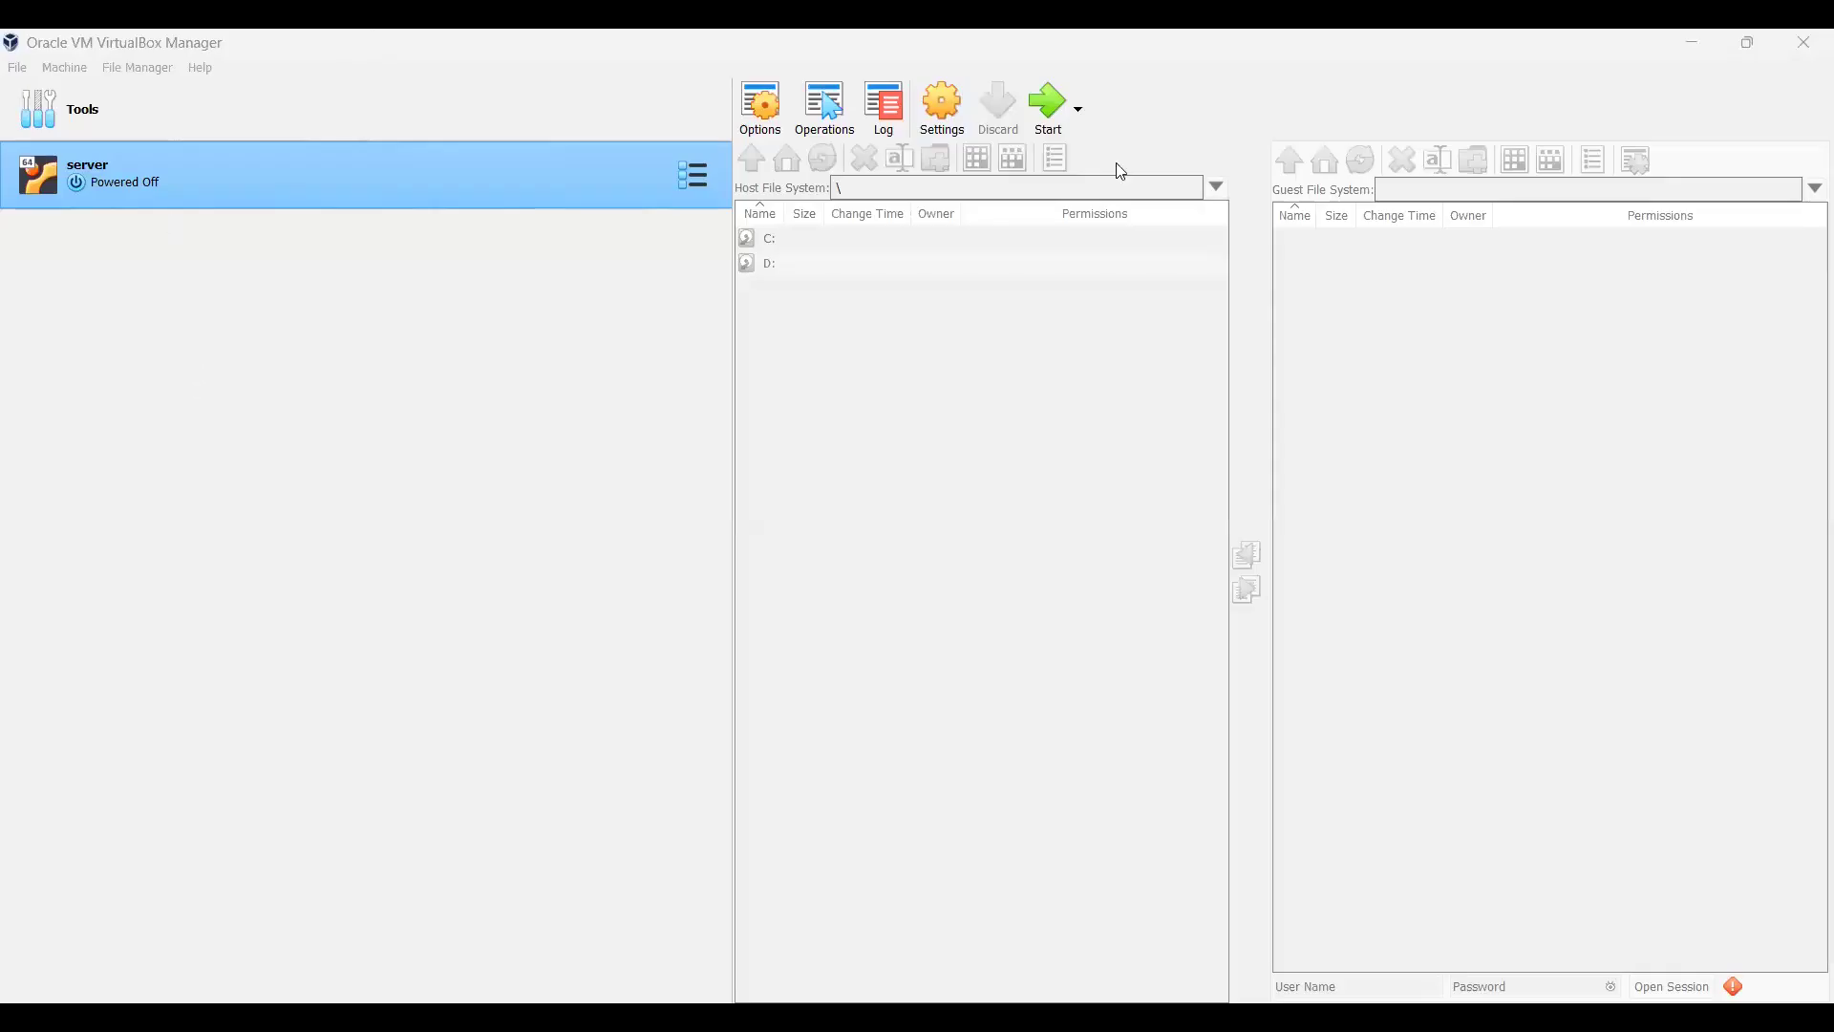
left_click(18, 68)
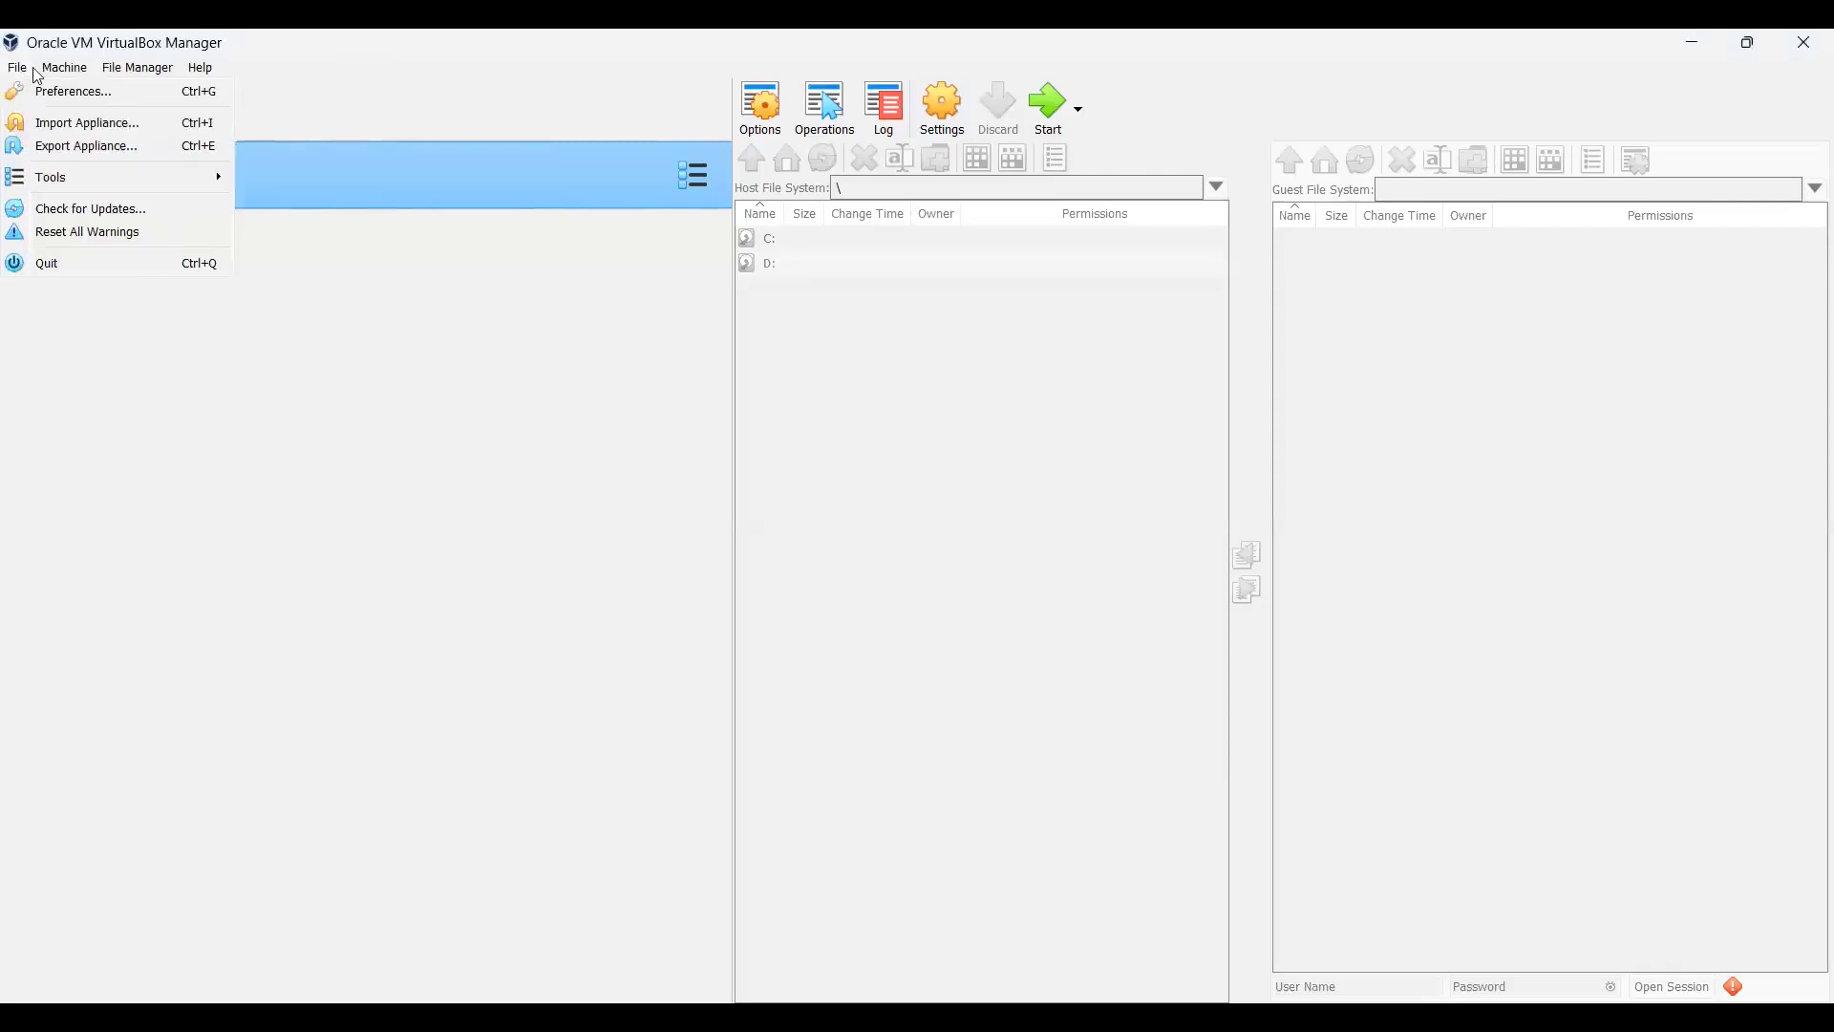
mouse_move(65, 69)
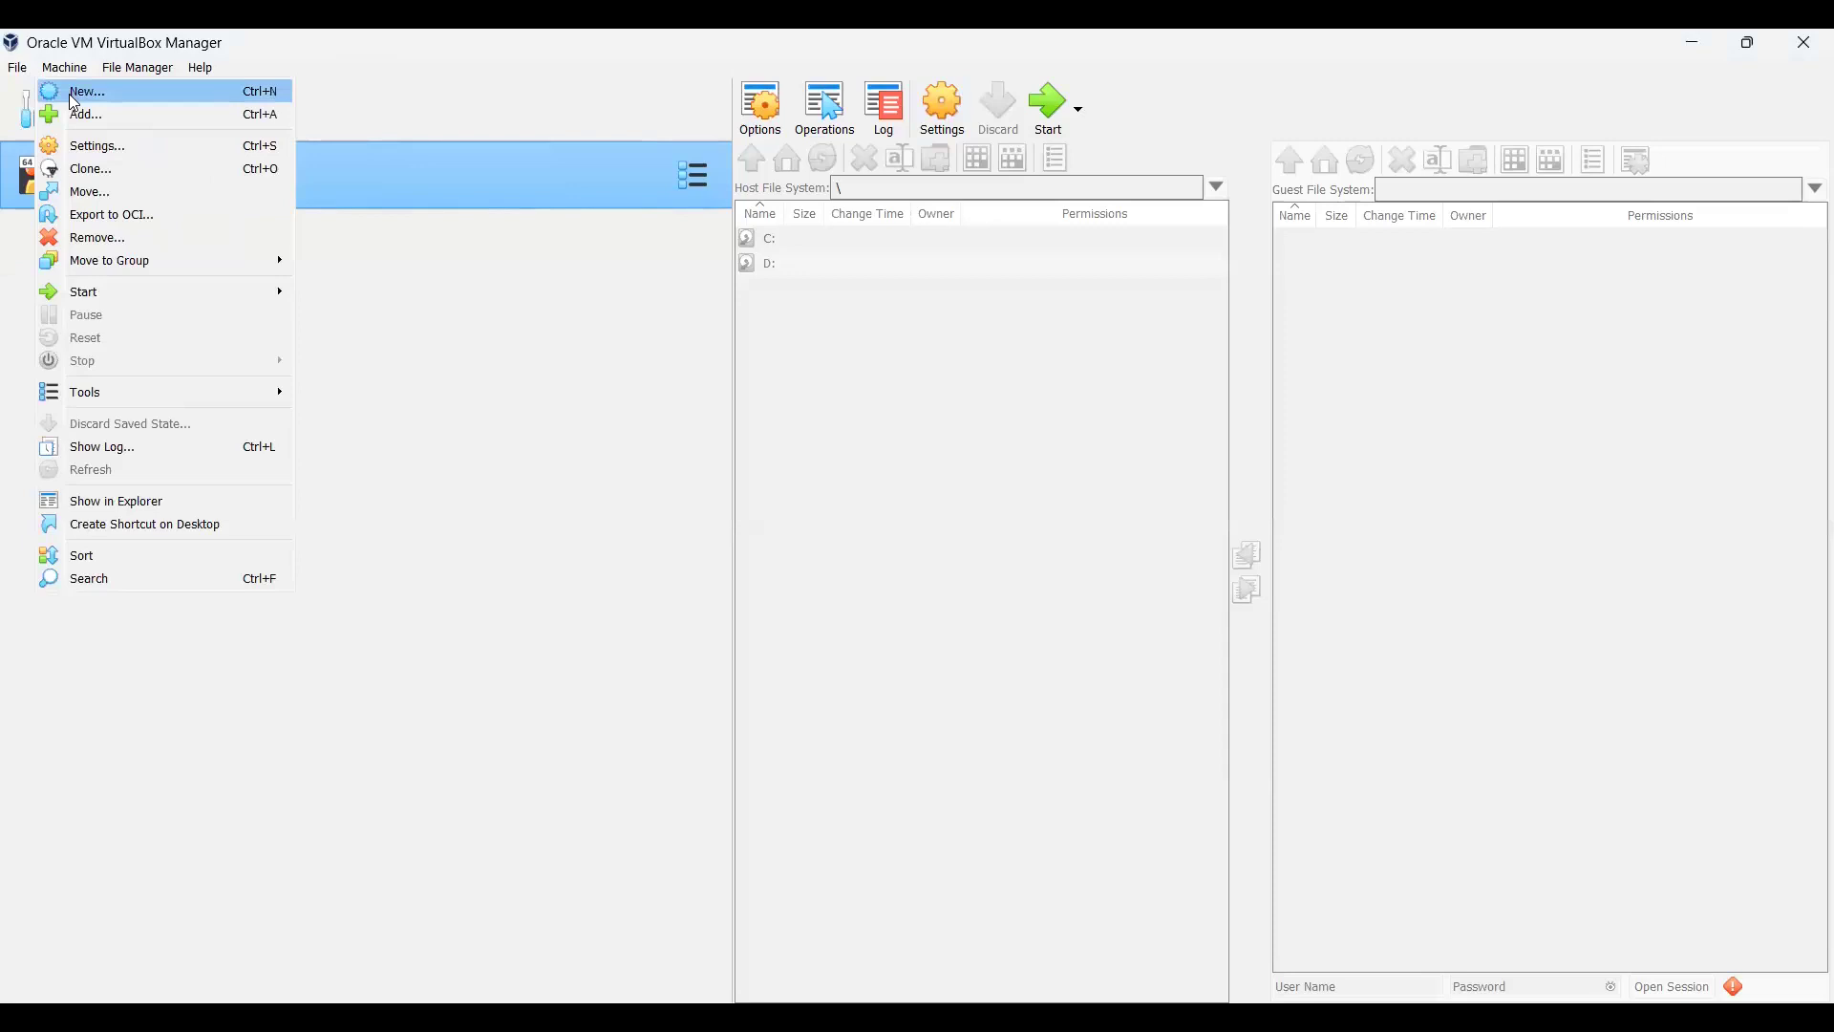
left_click(887, 82)
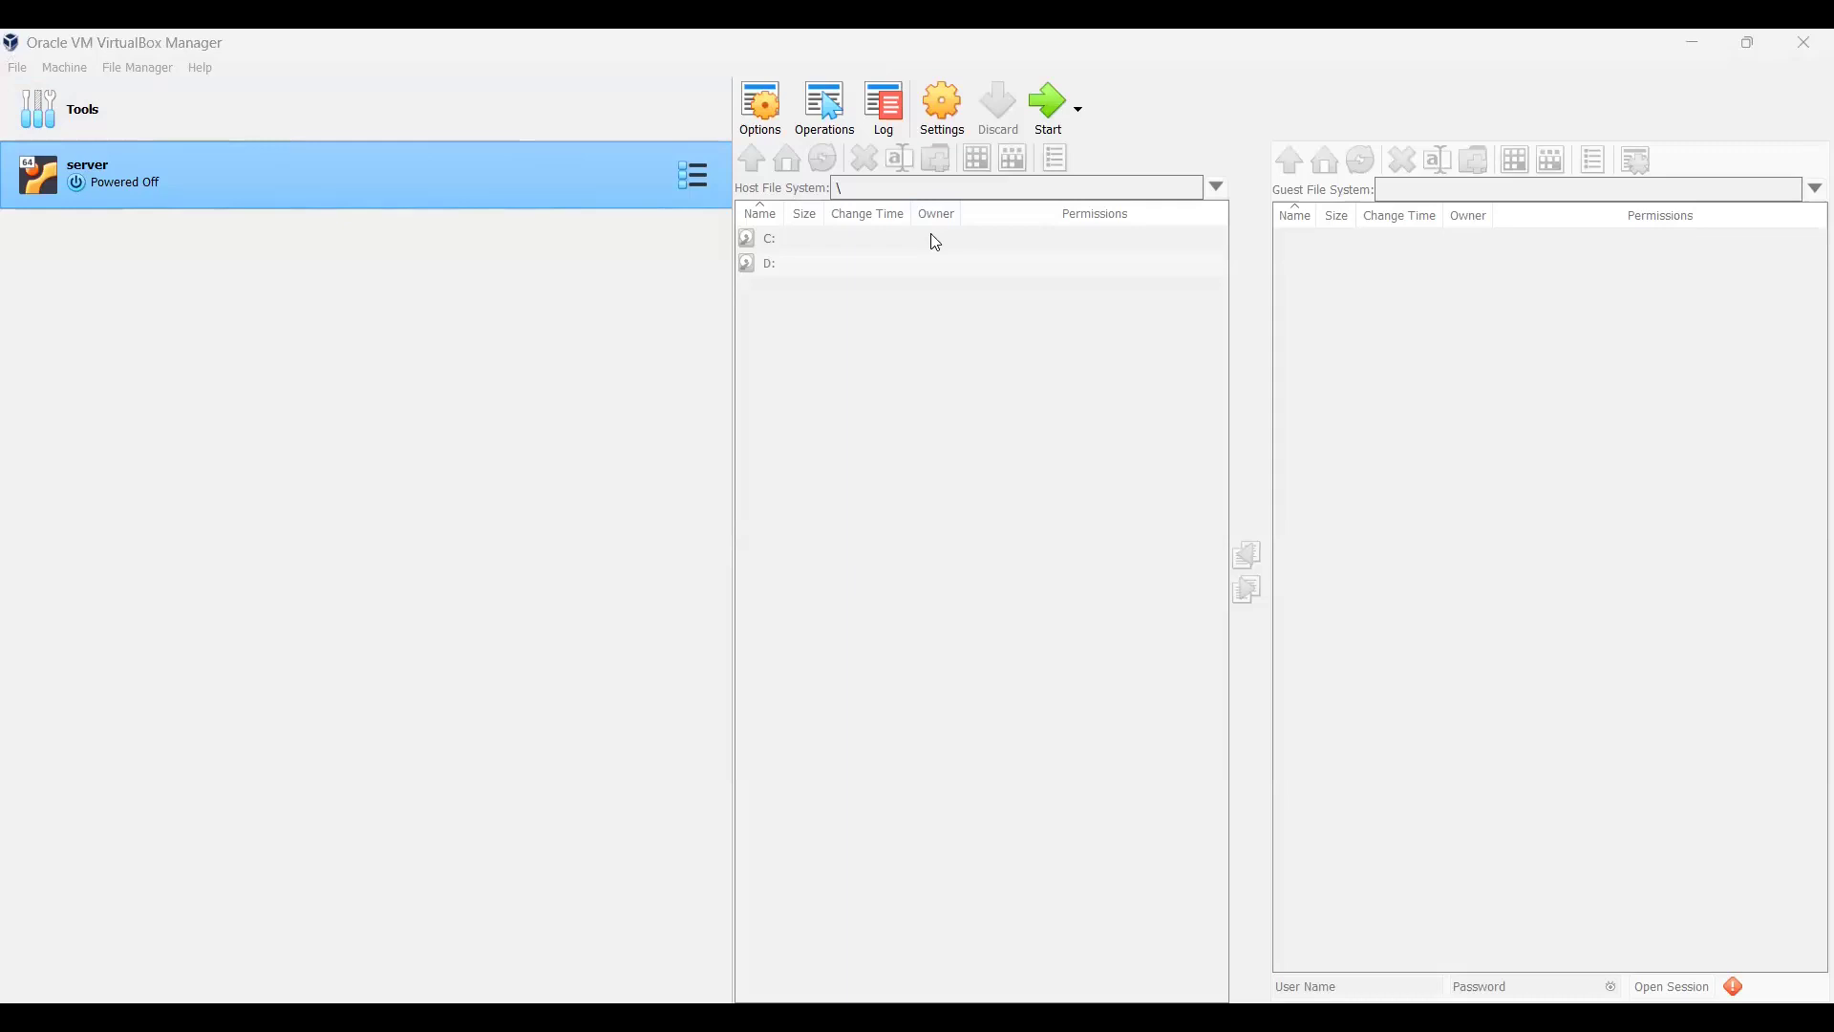
- Start creating a new virtual machine and name it ubuntu_desktop
left_click(63, 69)
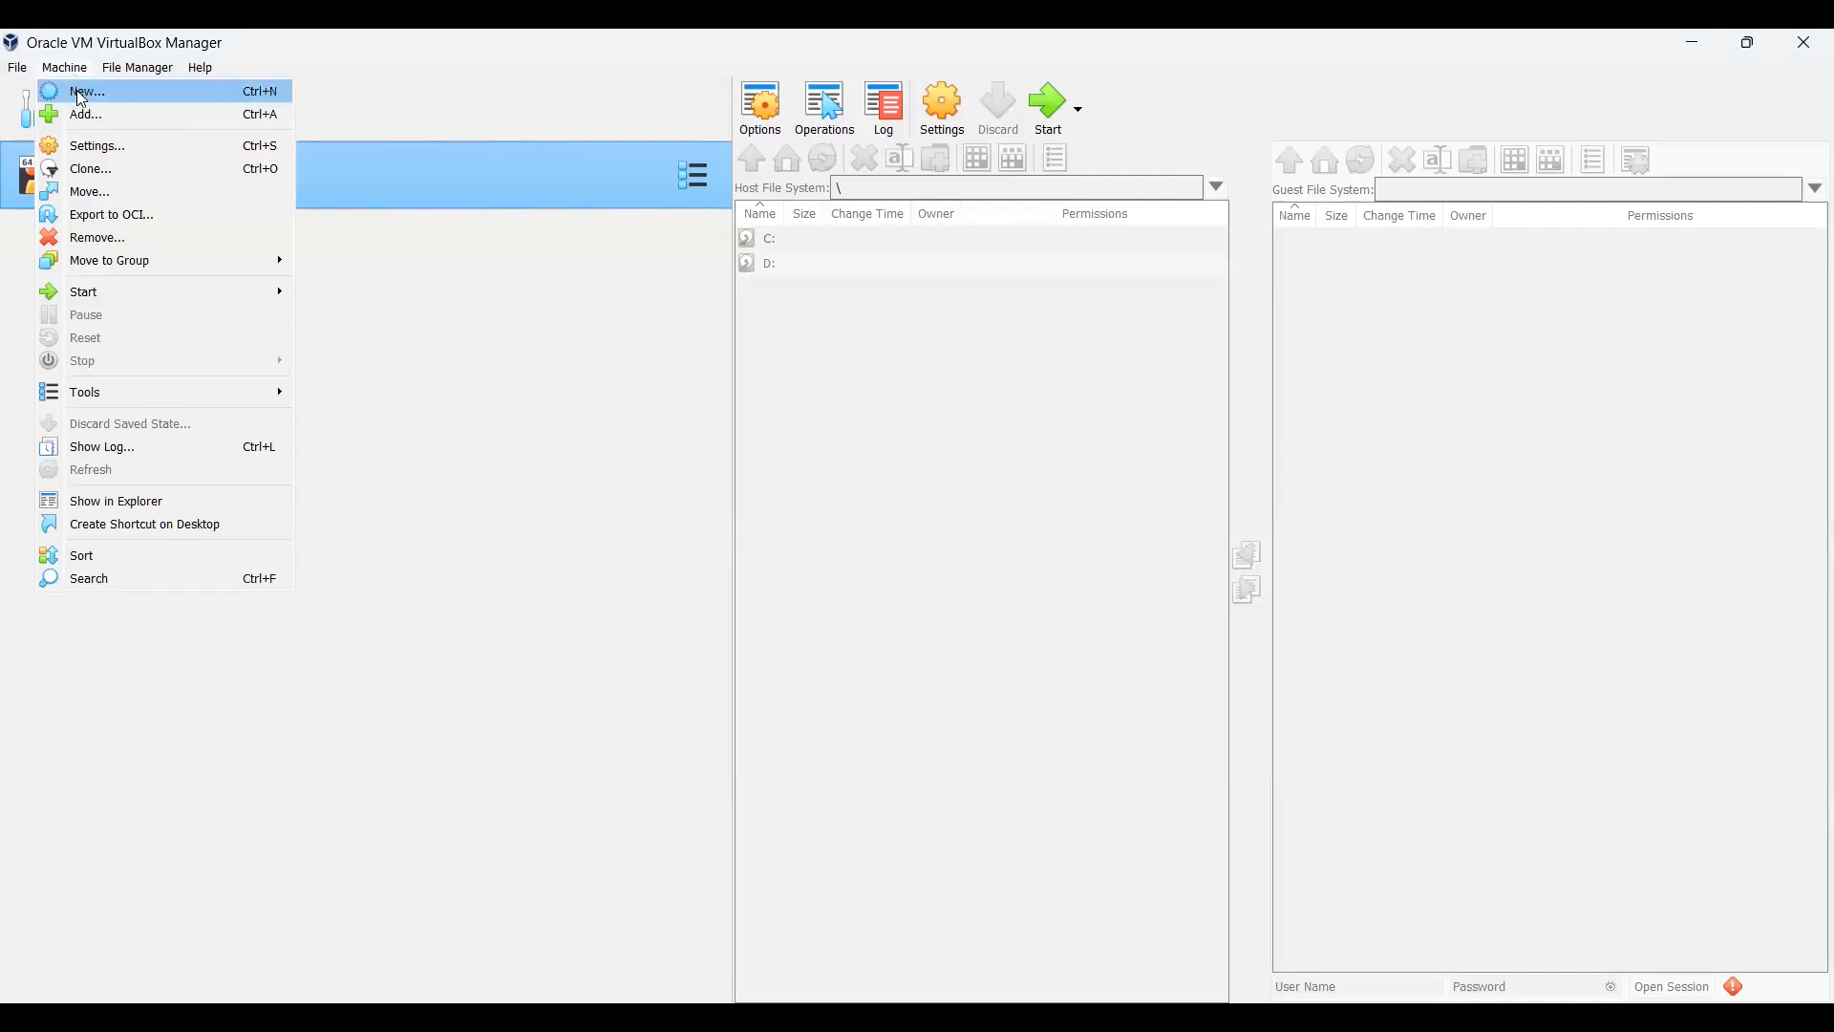
left_click(83, 92)
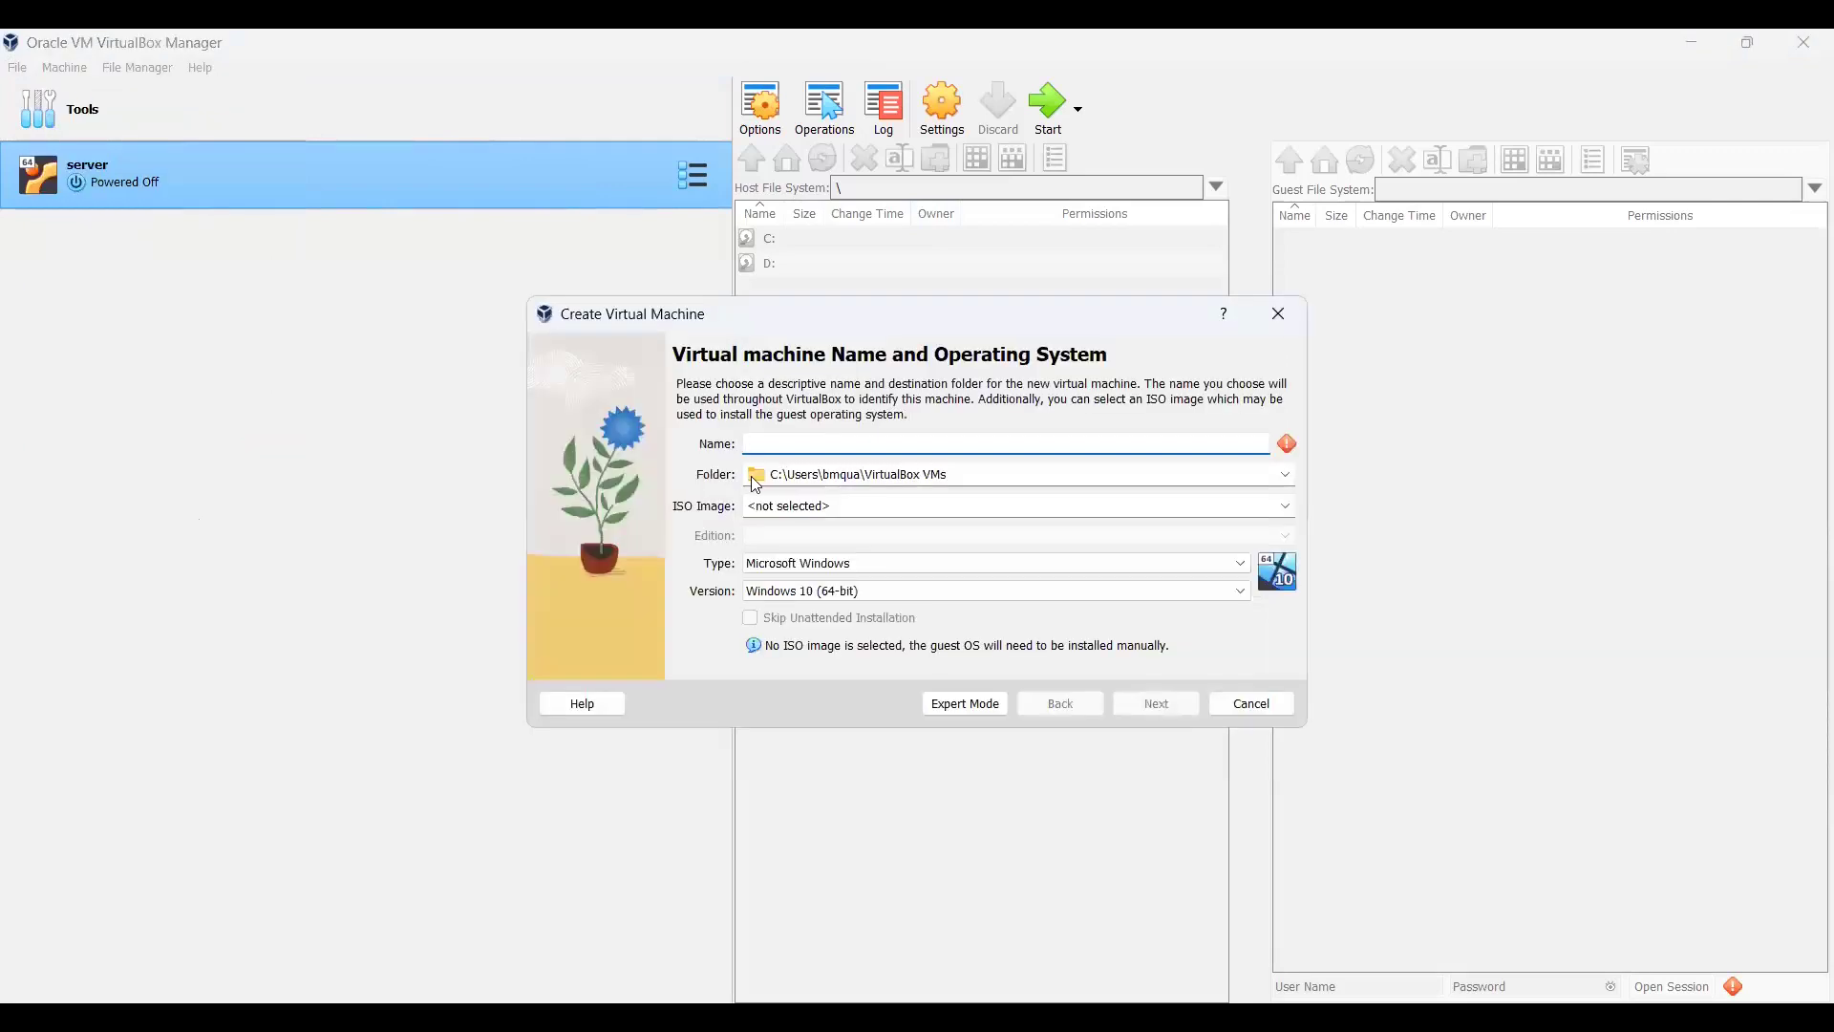
left_click(786, 443)
type("ubuntu")
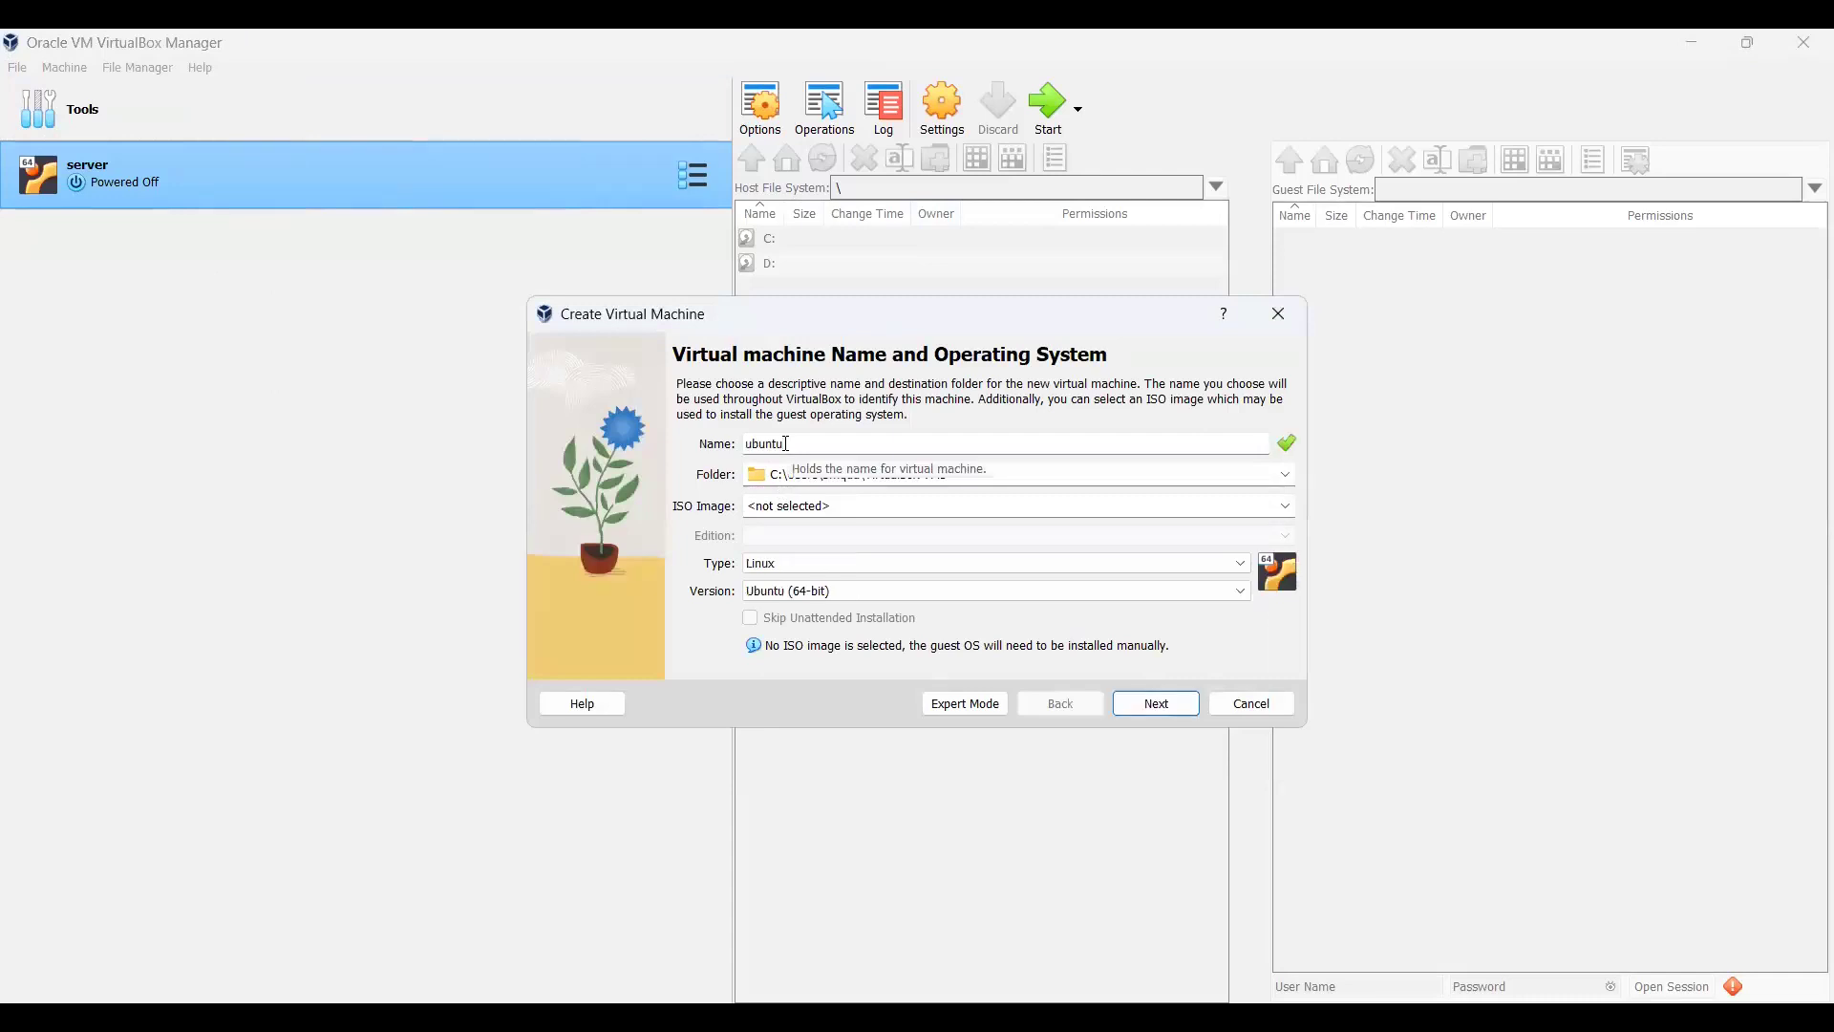
type("_dek")
key("BackSpace")
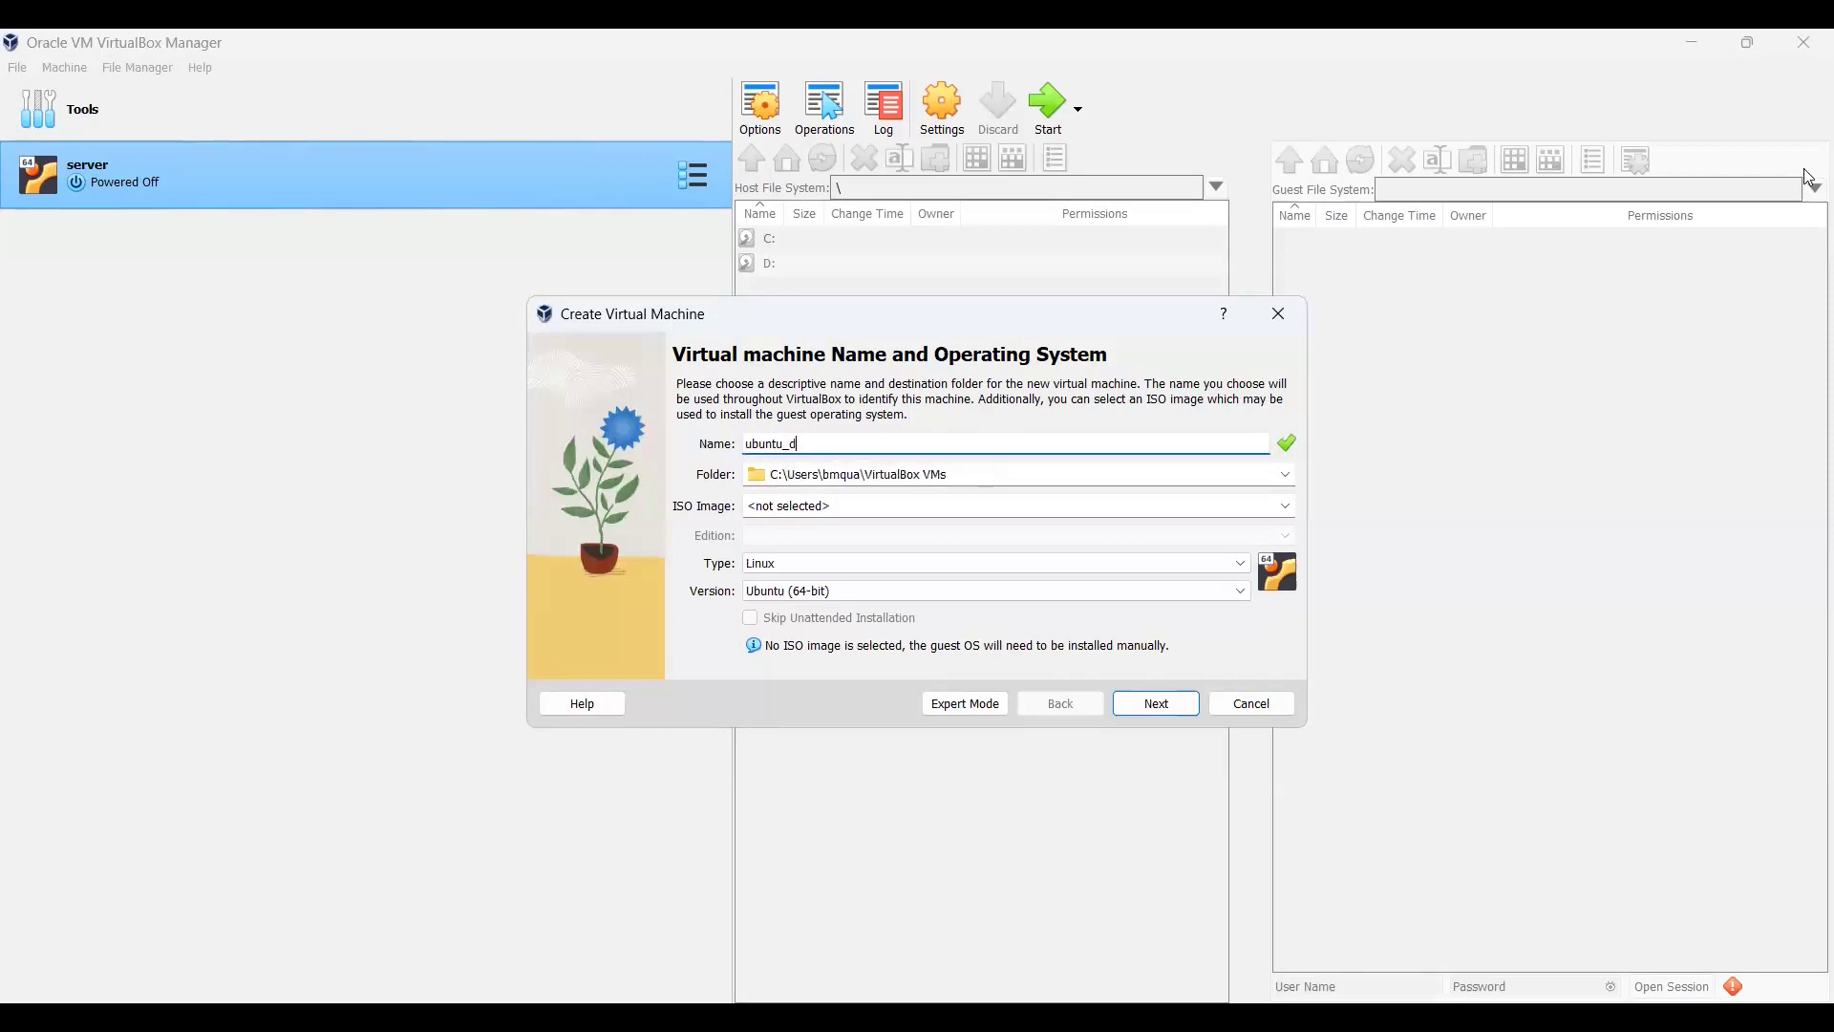
type("esktop")
- Browse for the machine's destination folder and create a new folder named mayao_cloud on Local Disk (D:)
left_click(1208, 474)
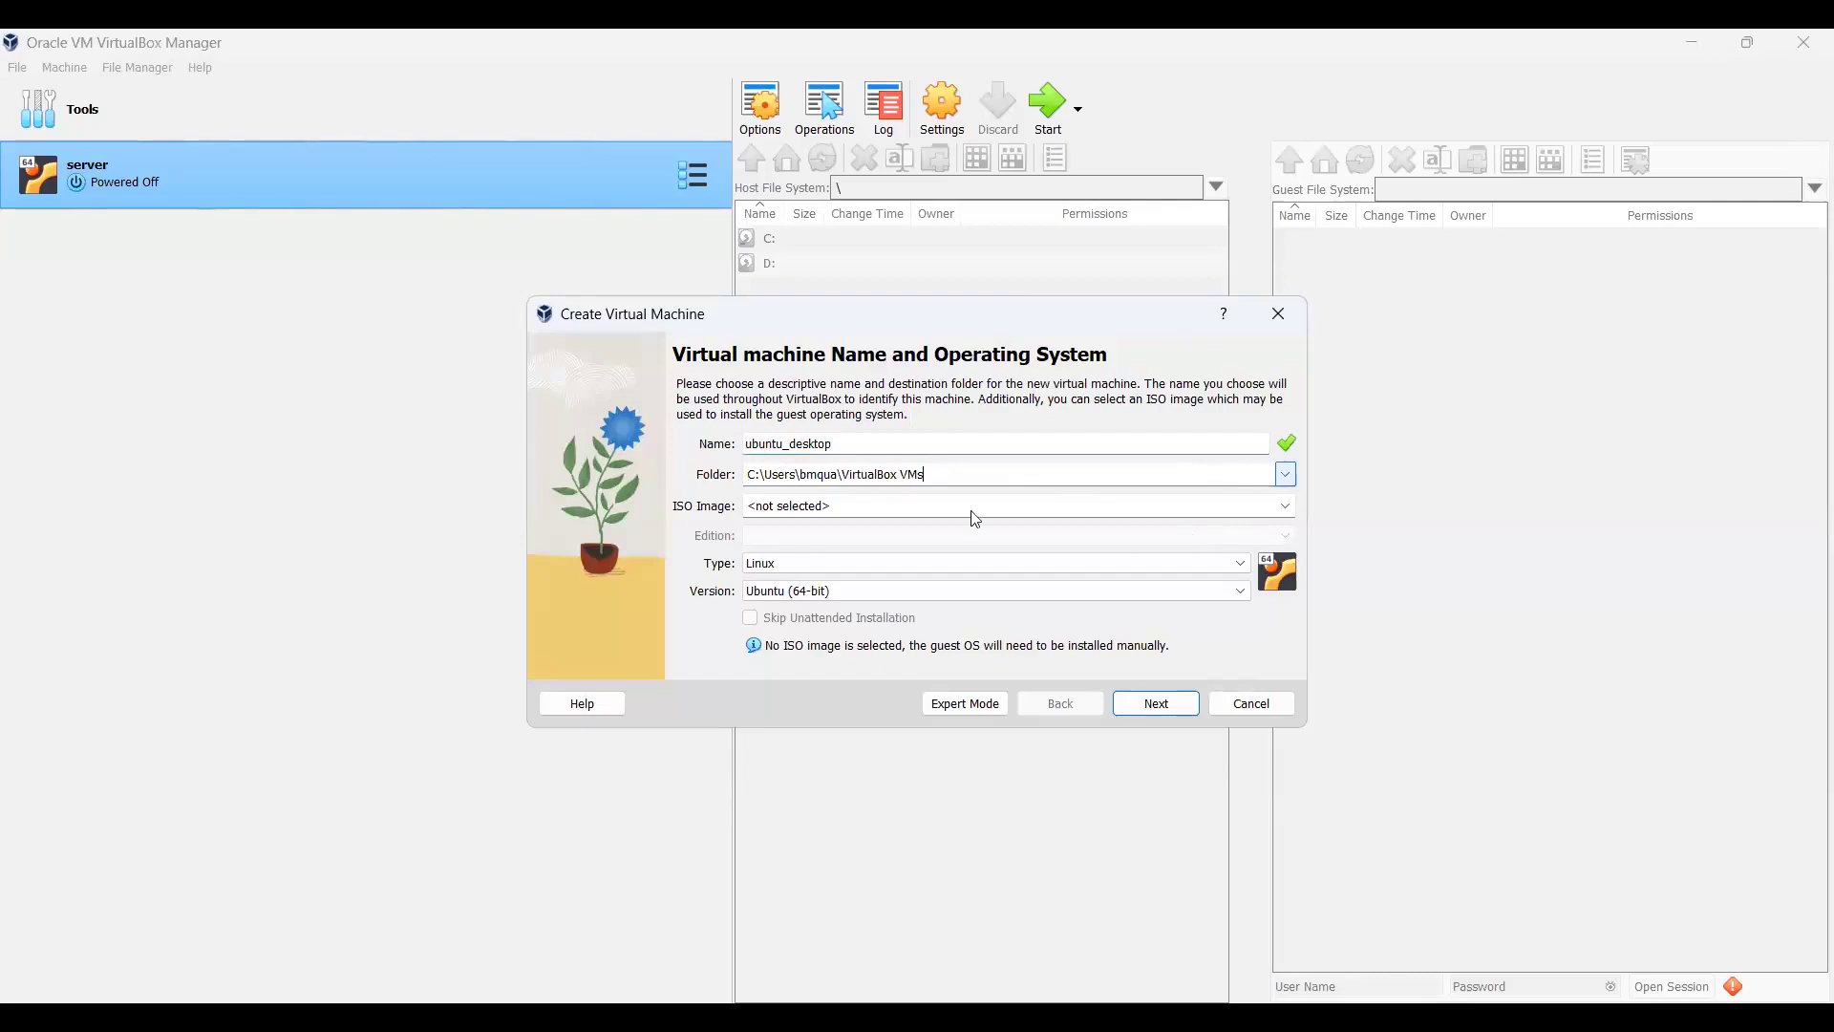
left_click_drag(752, 594, 719, 763)
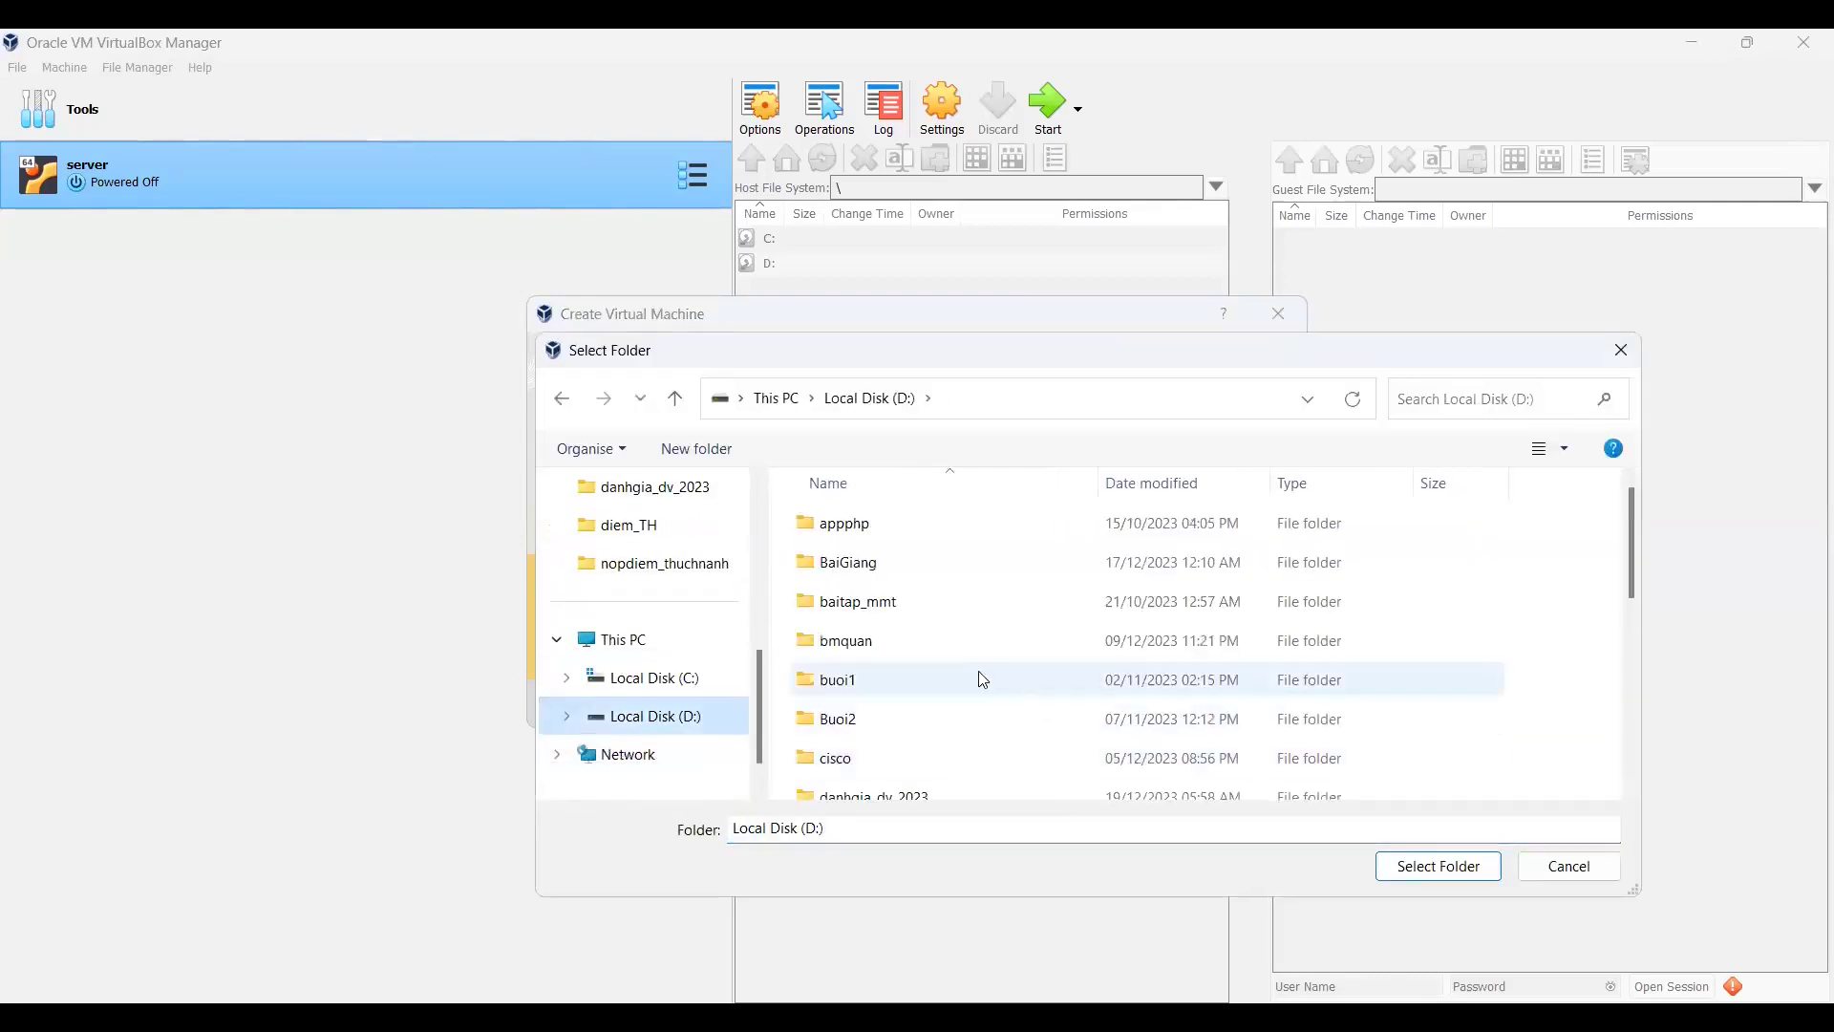
scroll(906, 759, "down", 3)
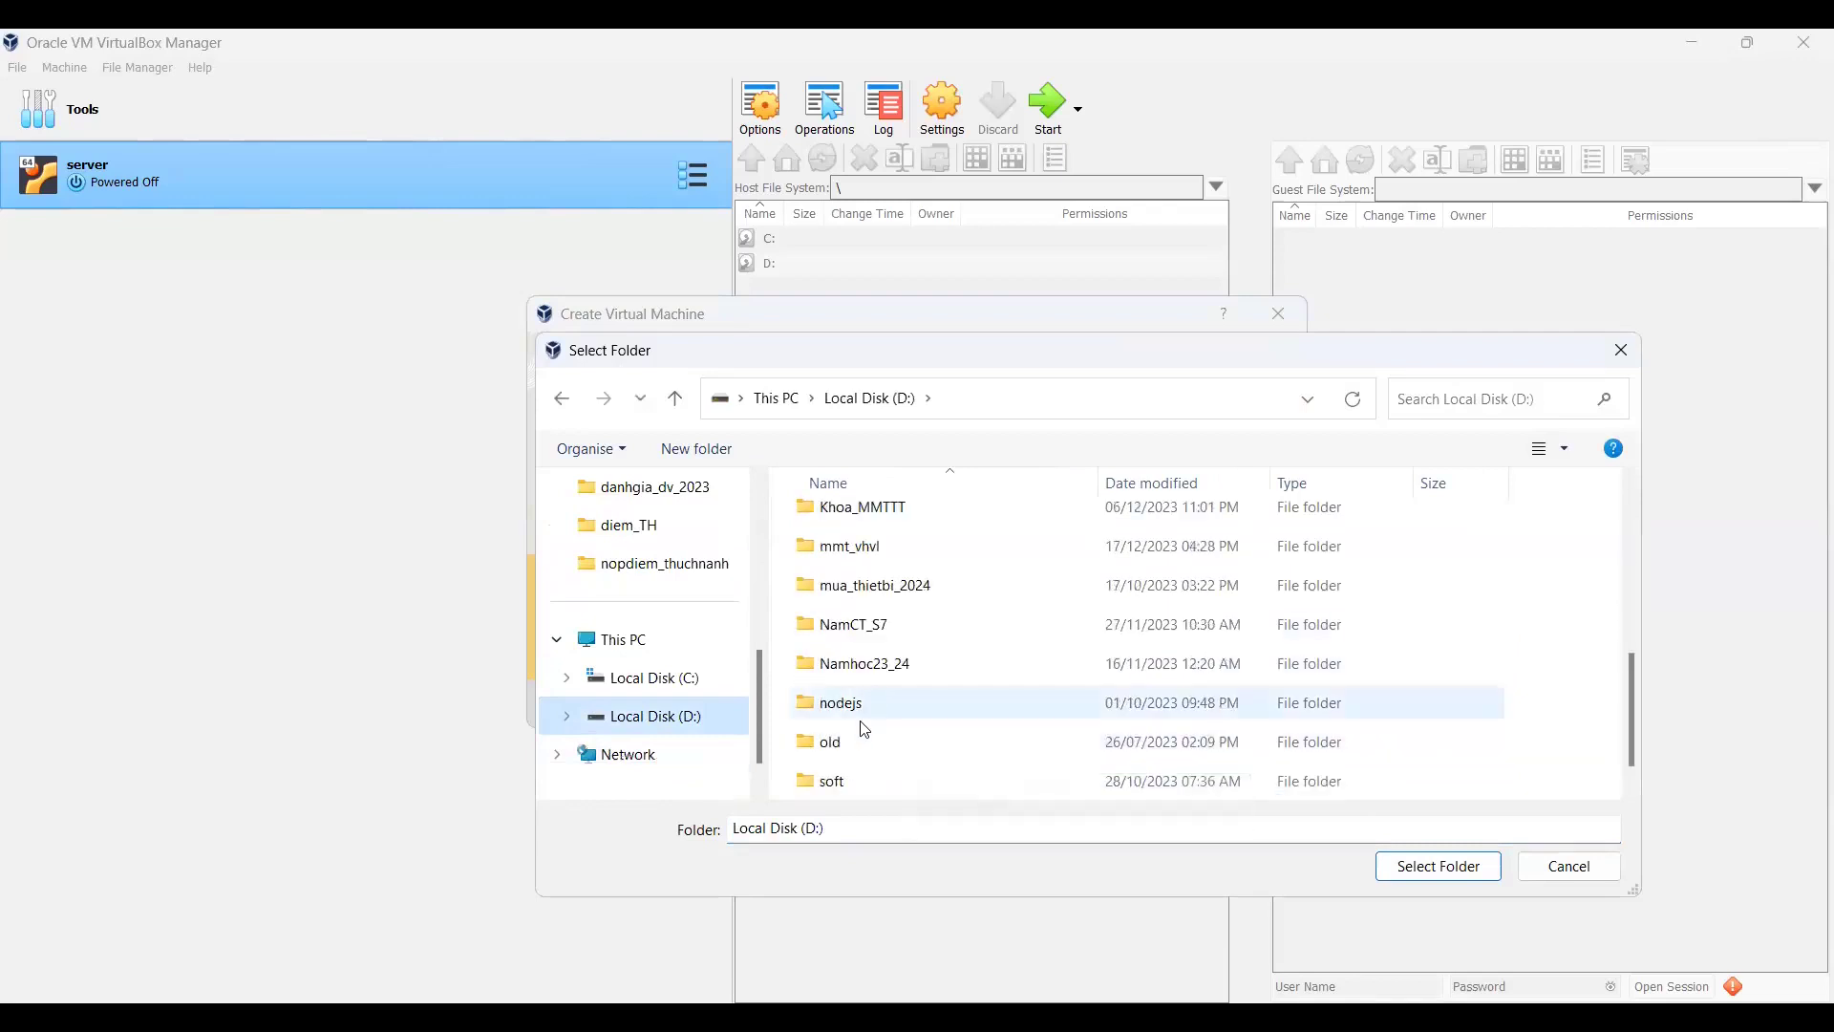
scroll(867, 734, "down", 1)
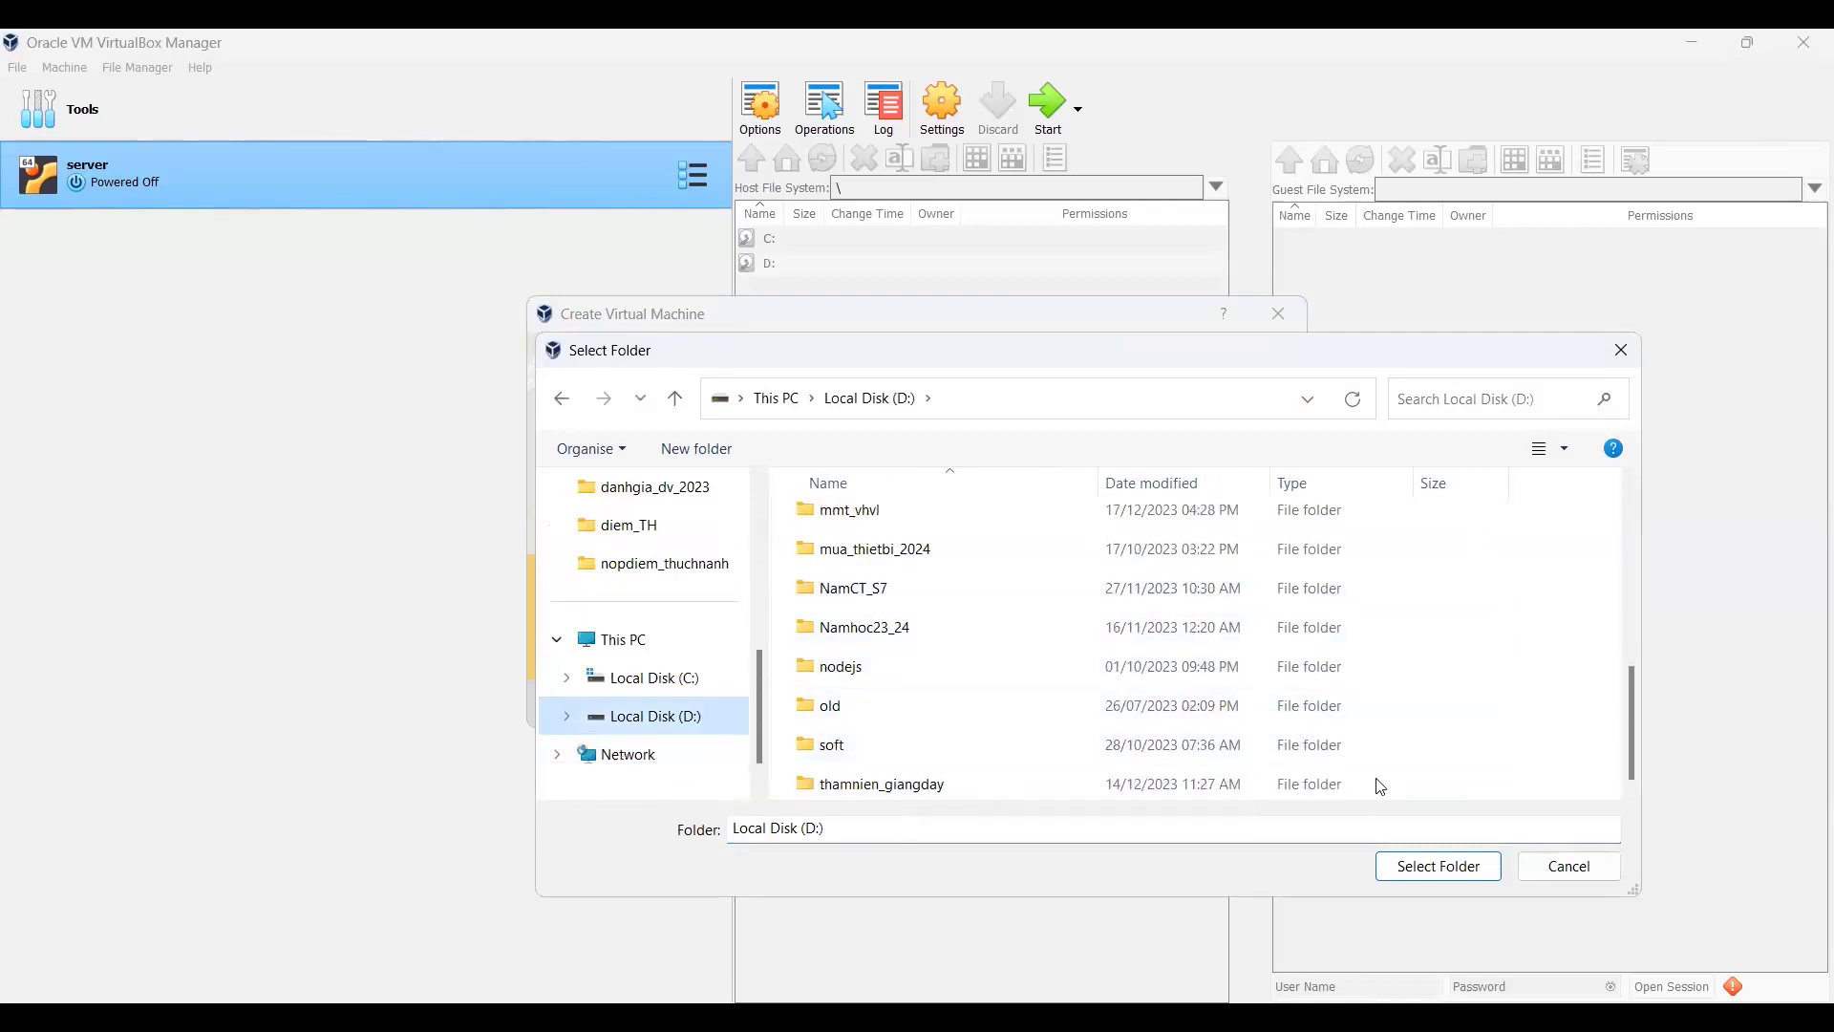
right_click(1500, 649)
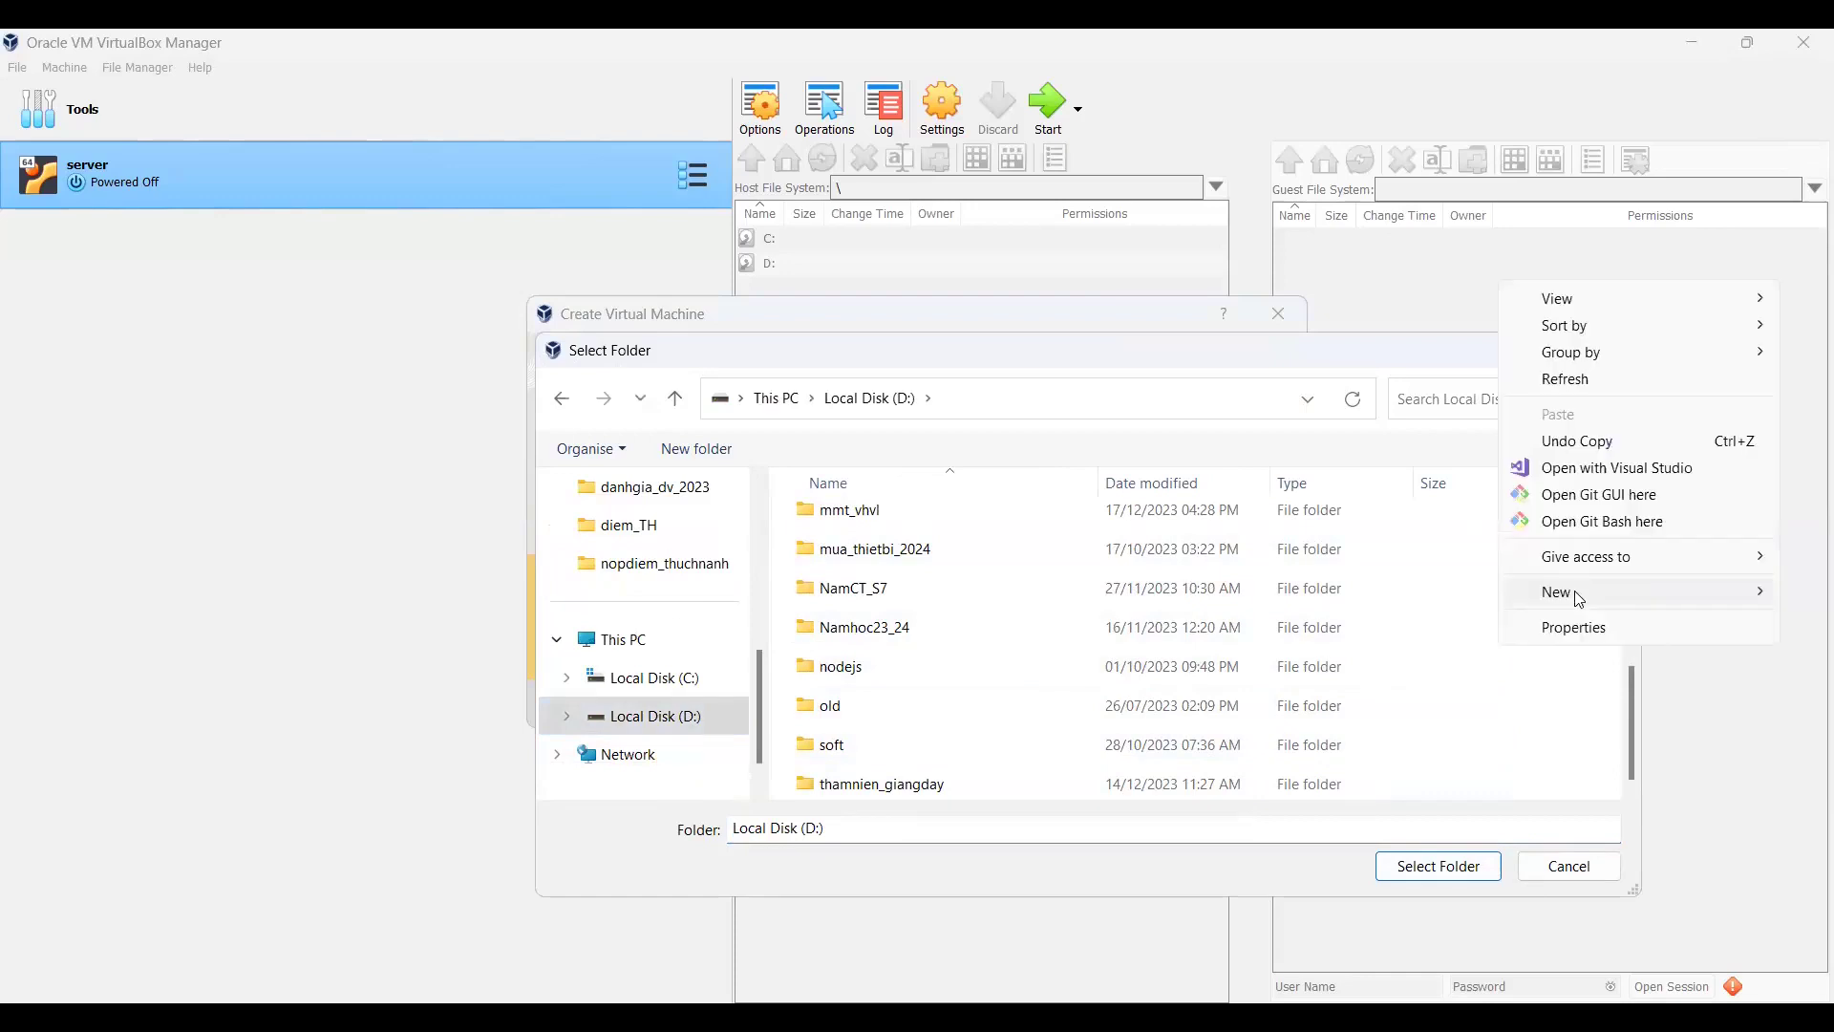
mouse_move(1579, 599)
left_click(1387, 600)
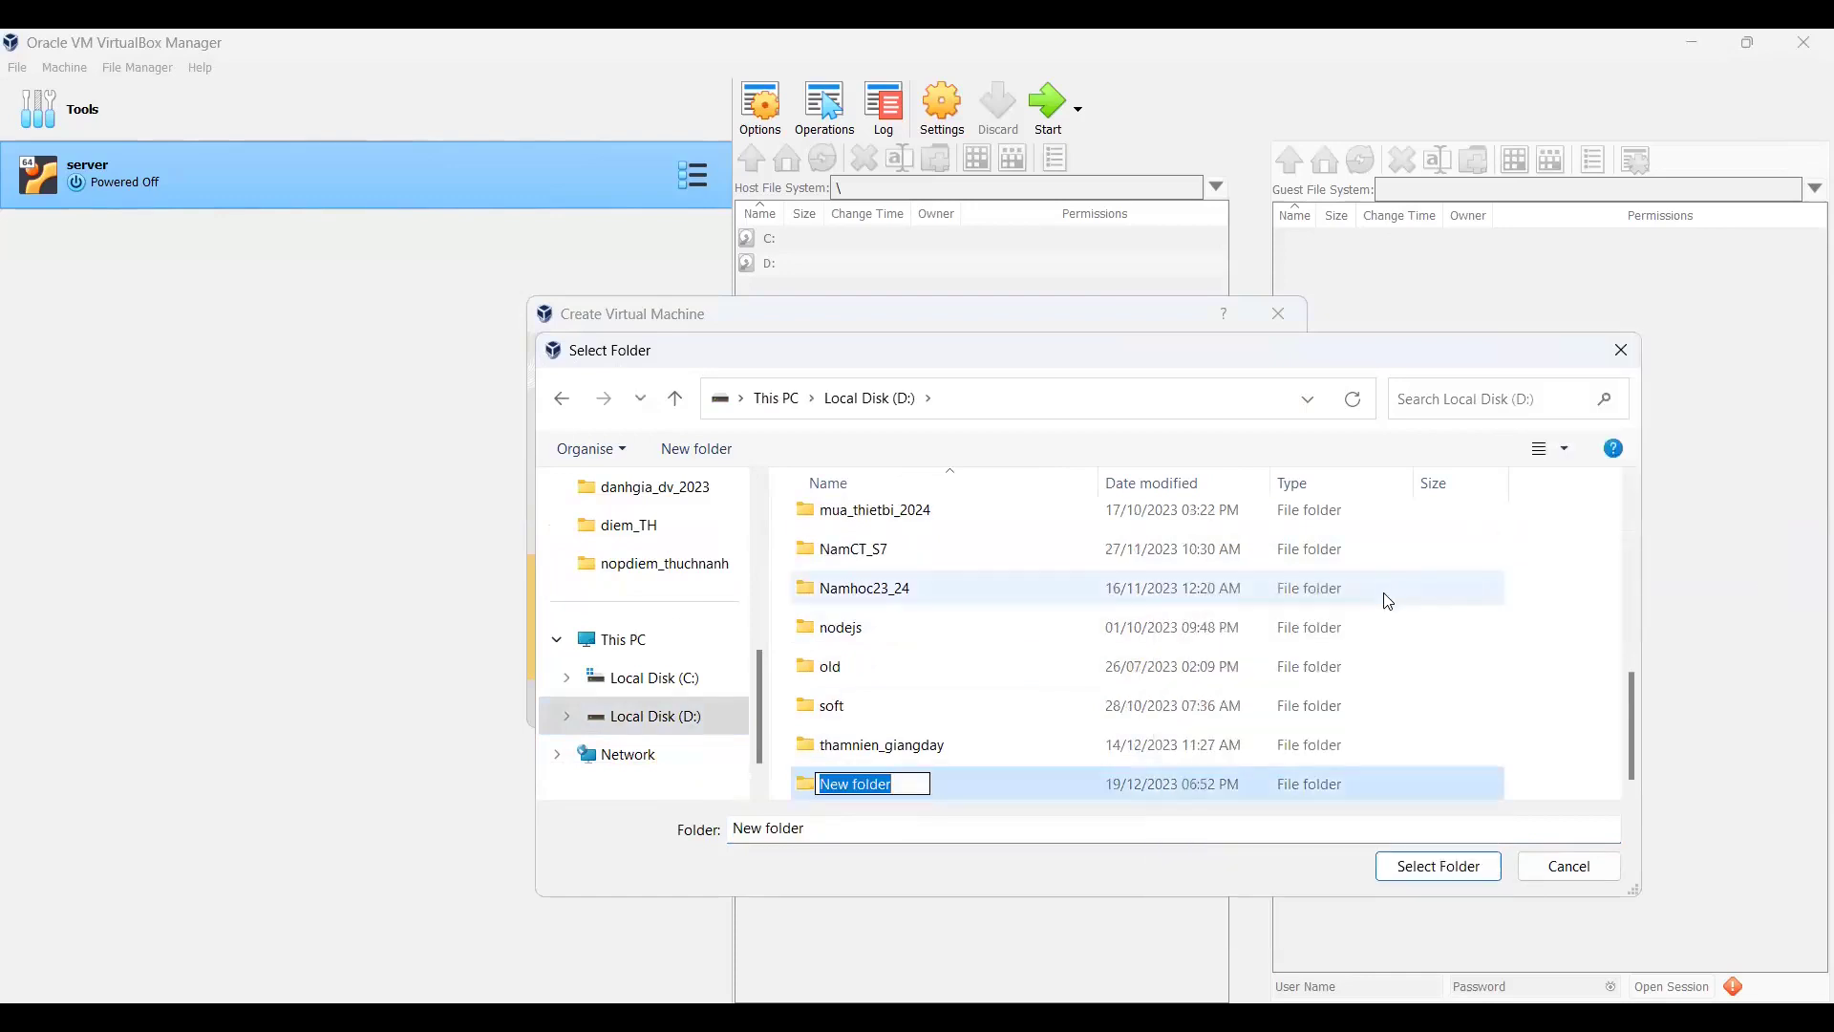
type("mau")
key("BackSpace")
key("BackSpace")
type("ay")
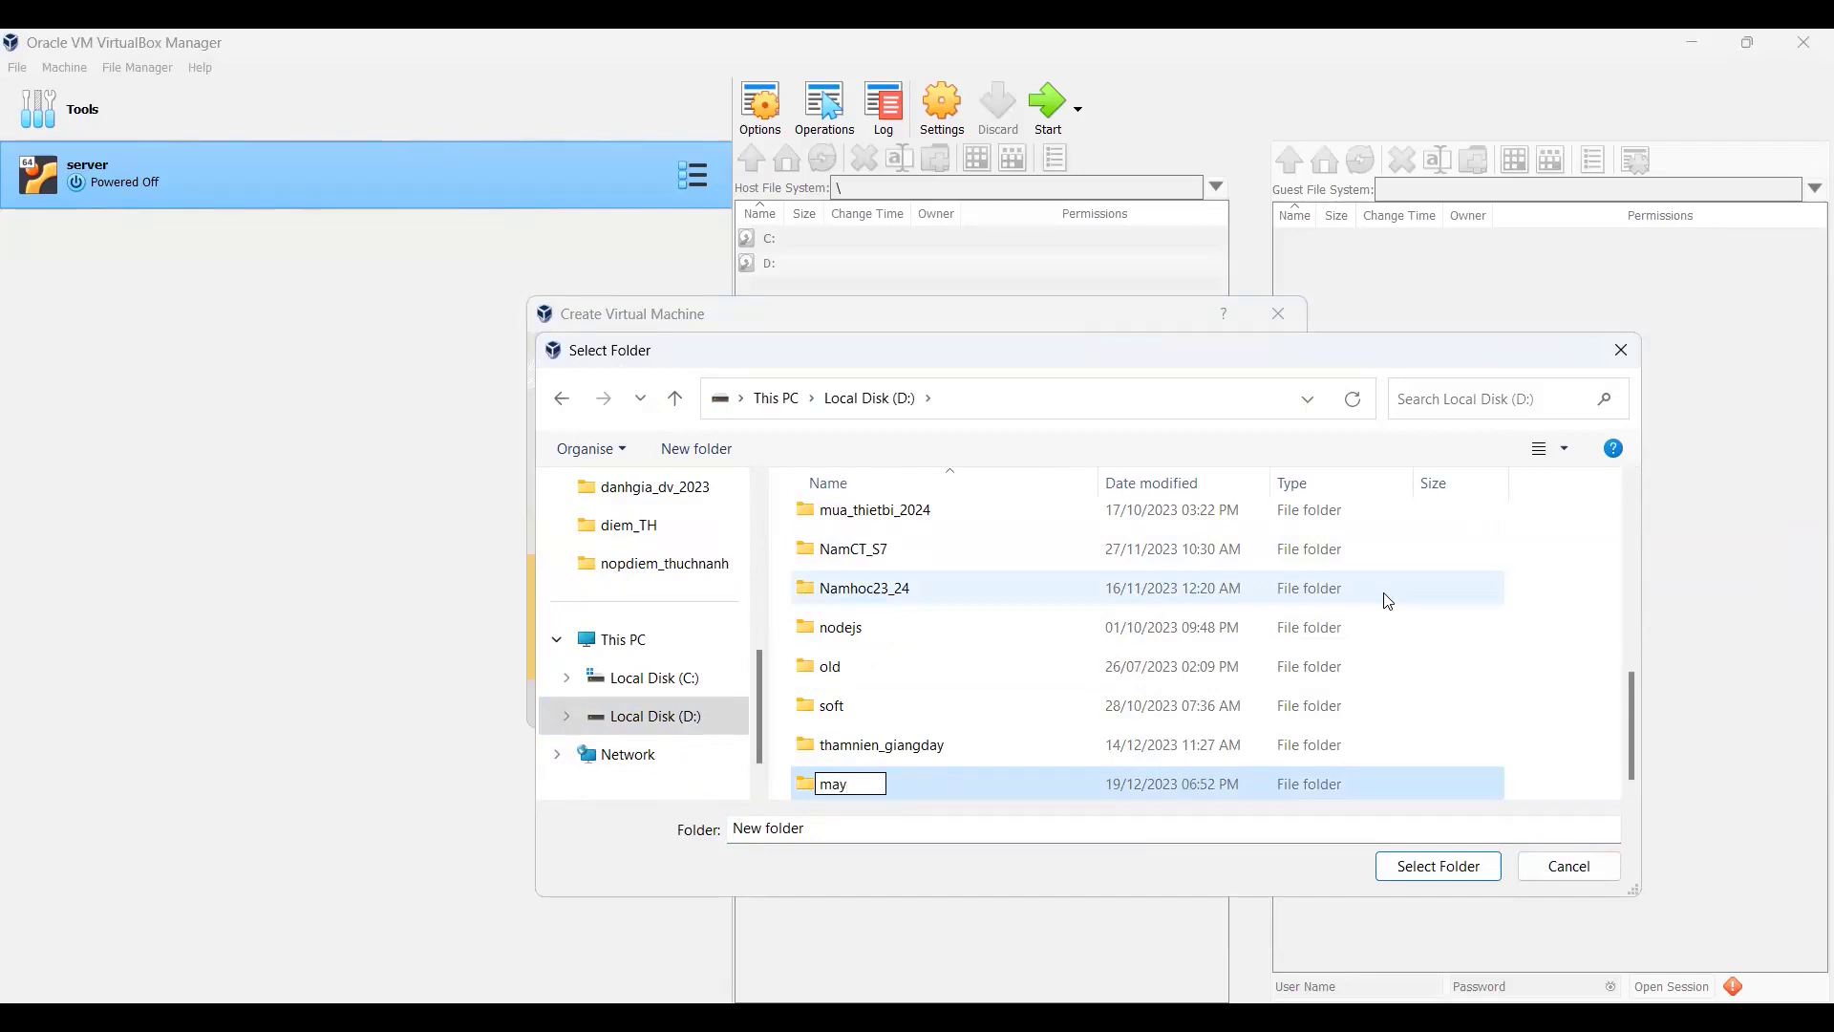
type("ao_cloud")
key("Return")
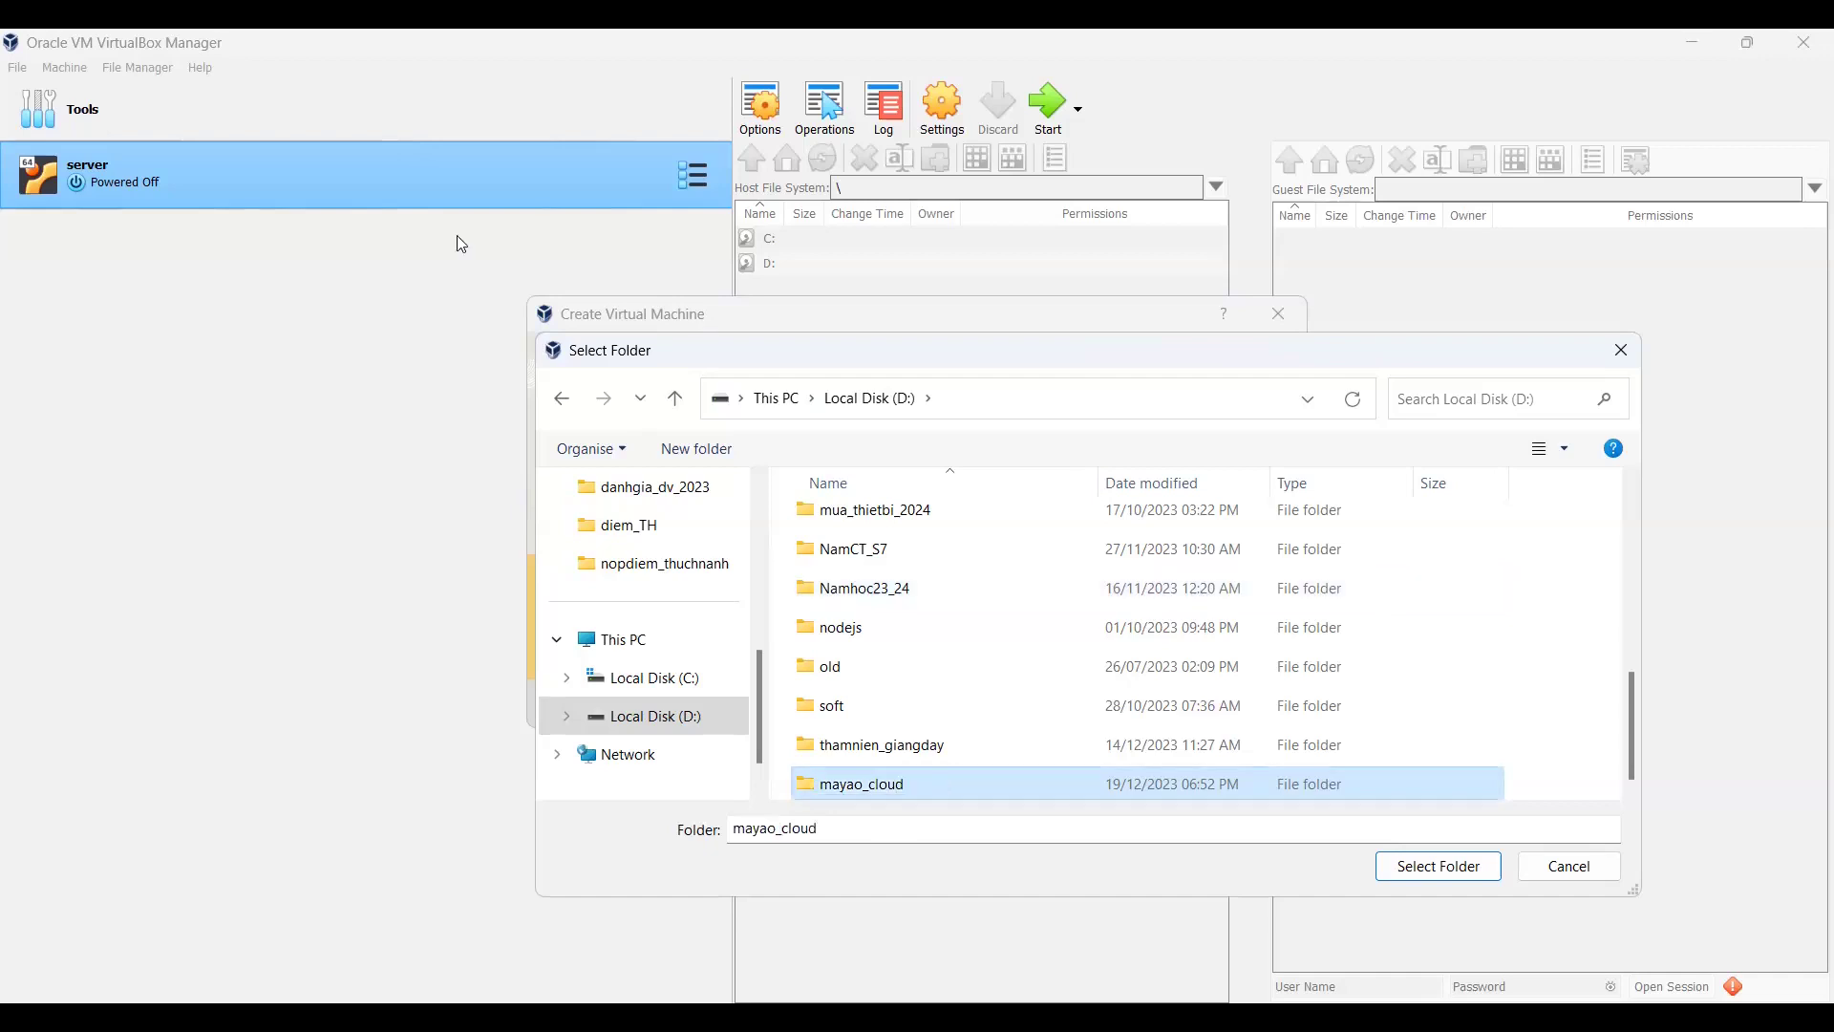
left_click(984, 399)
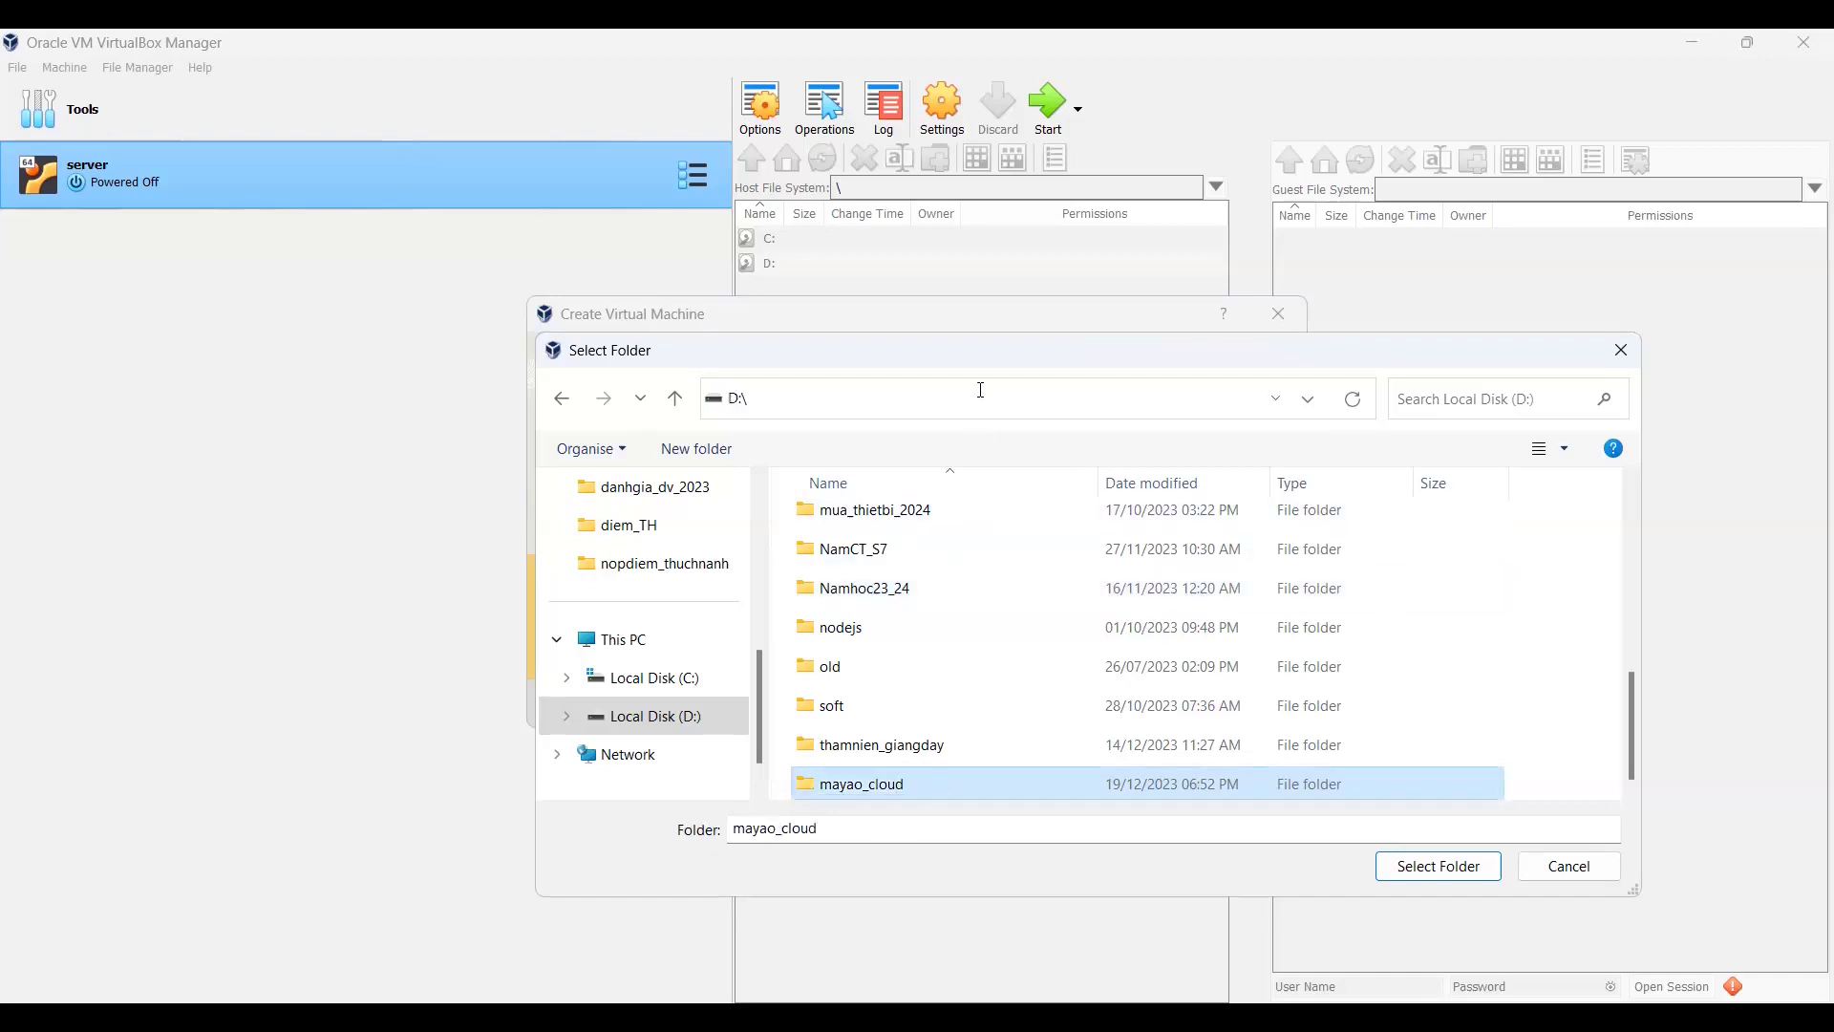
double_click(862, 789)
left_click(876, 837)
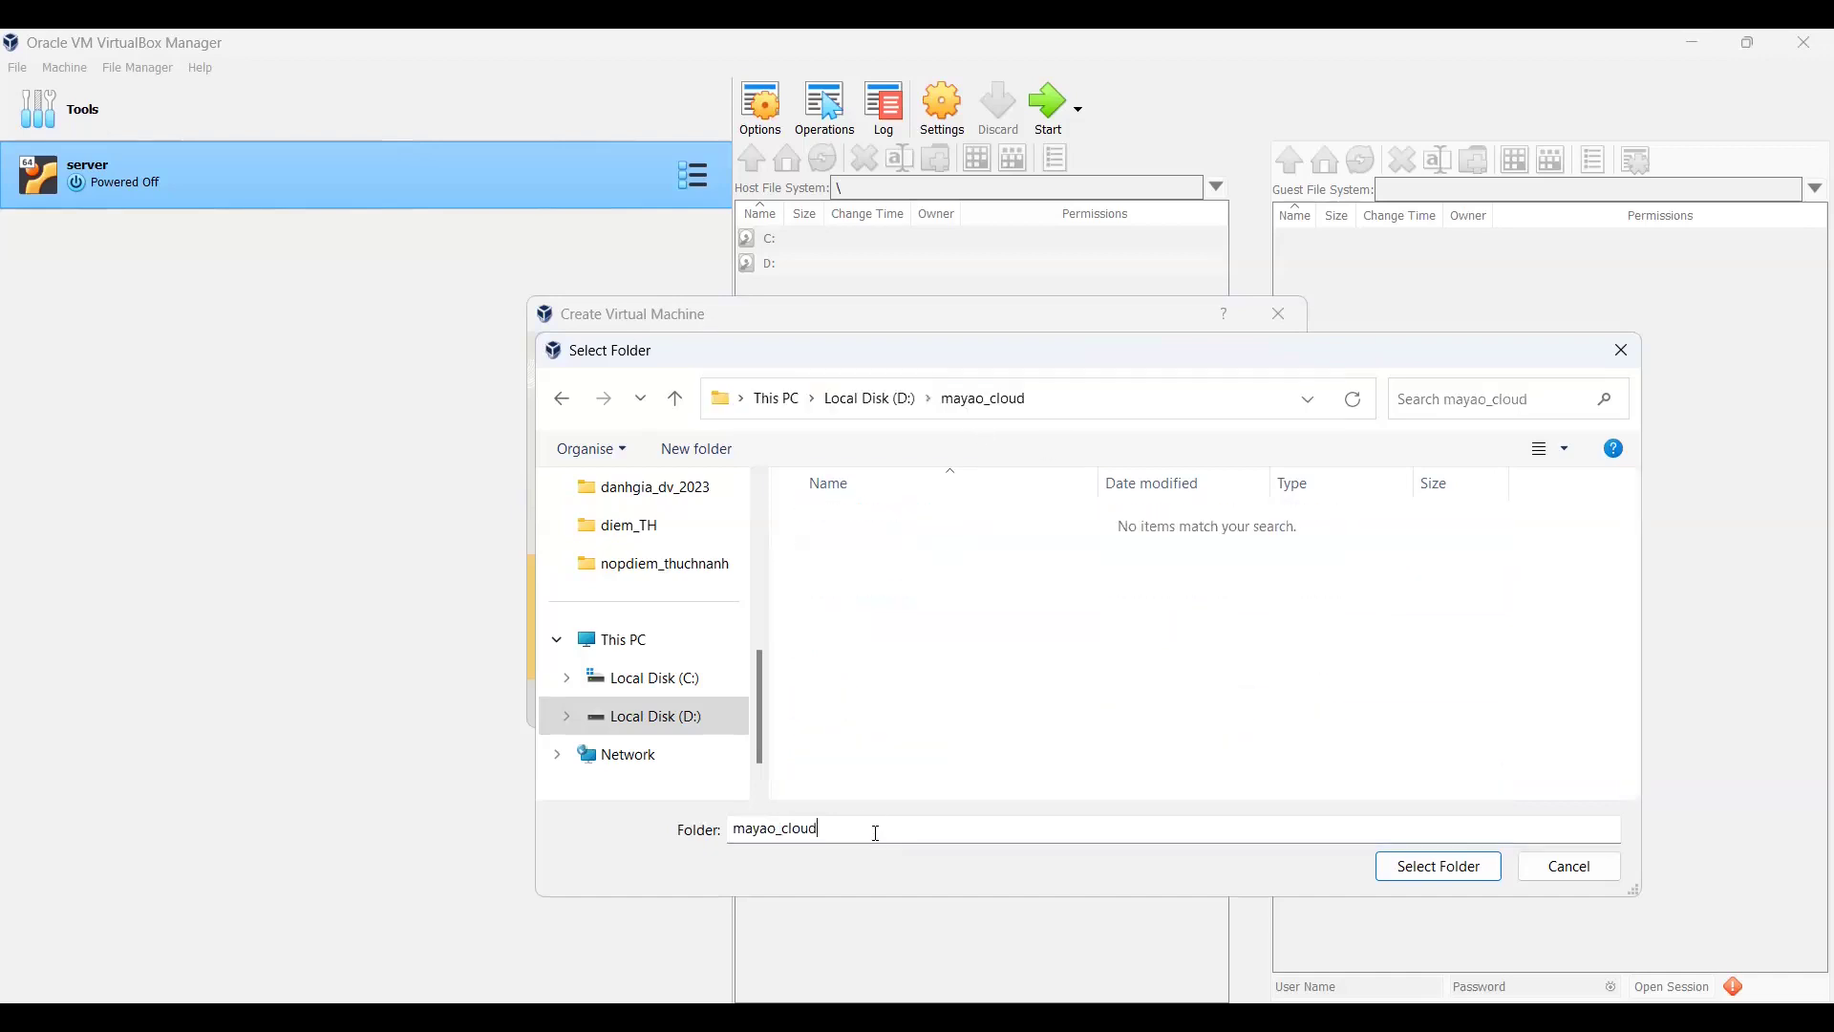
left_click_drag(876, 836, 578, 840)
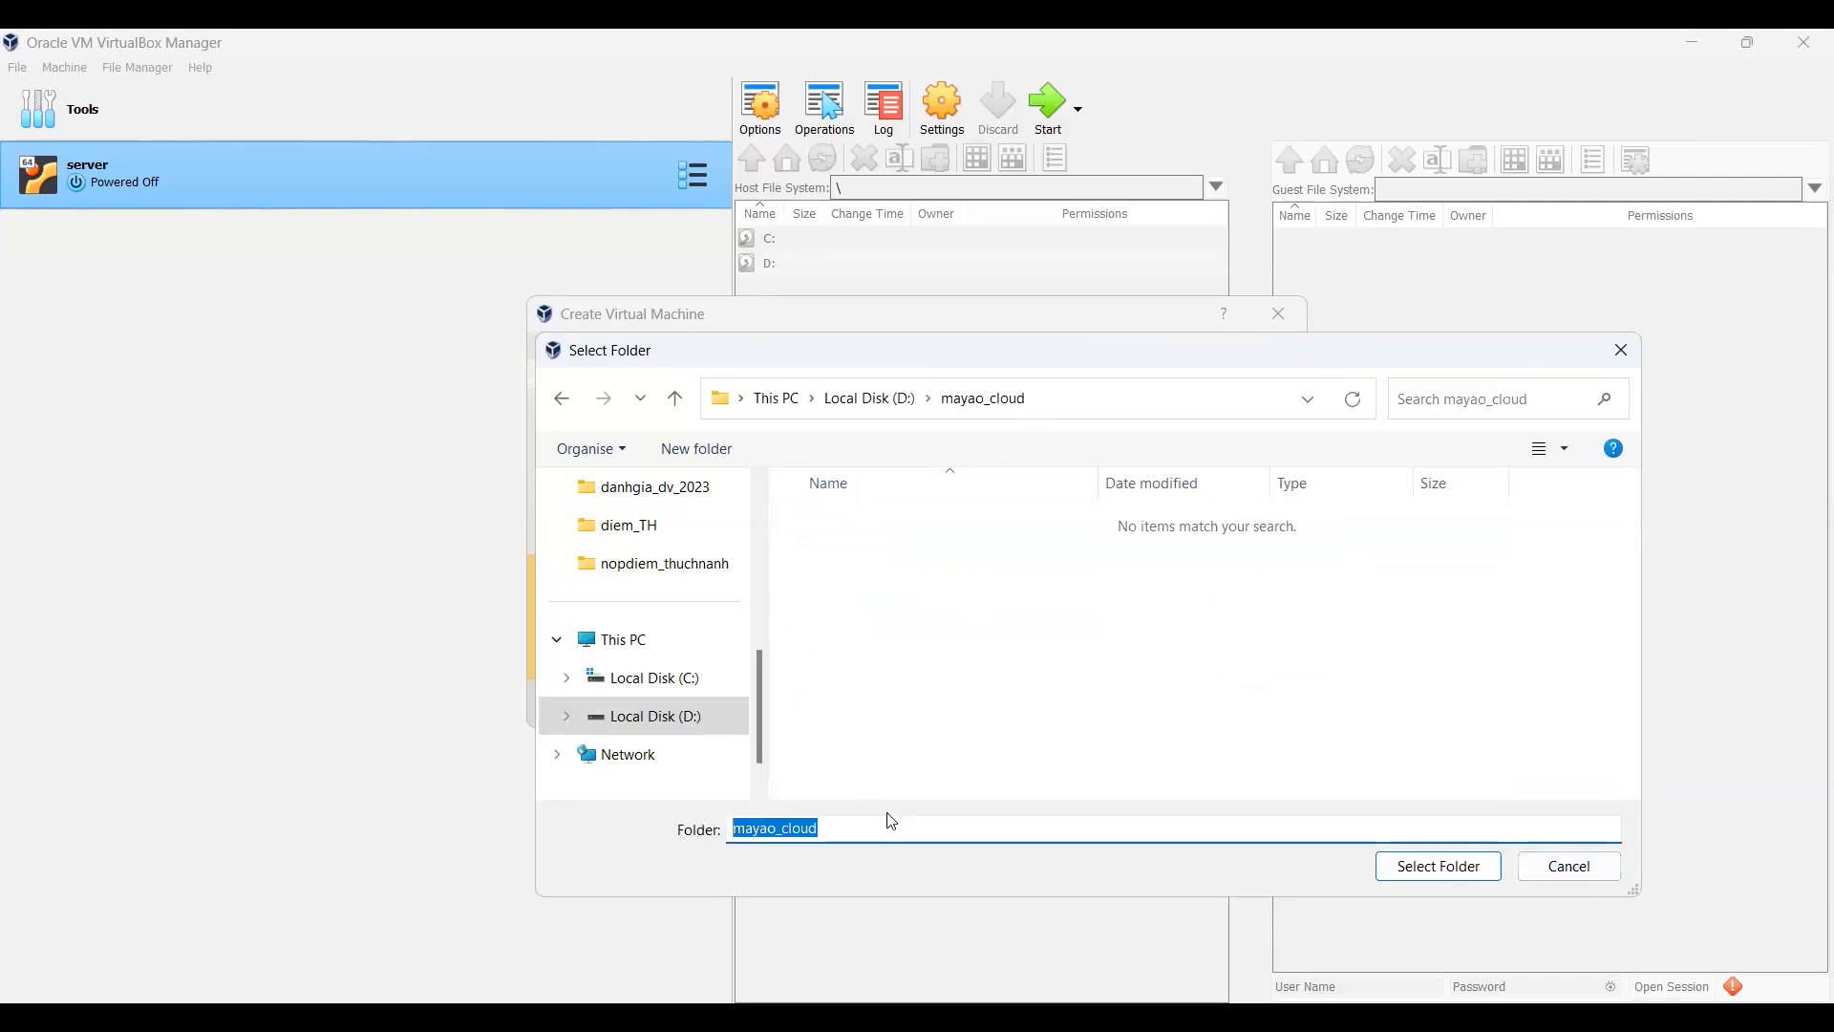
key("BackSpace")
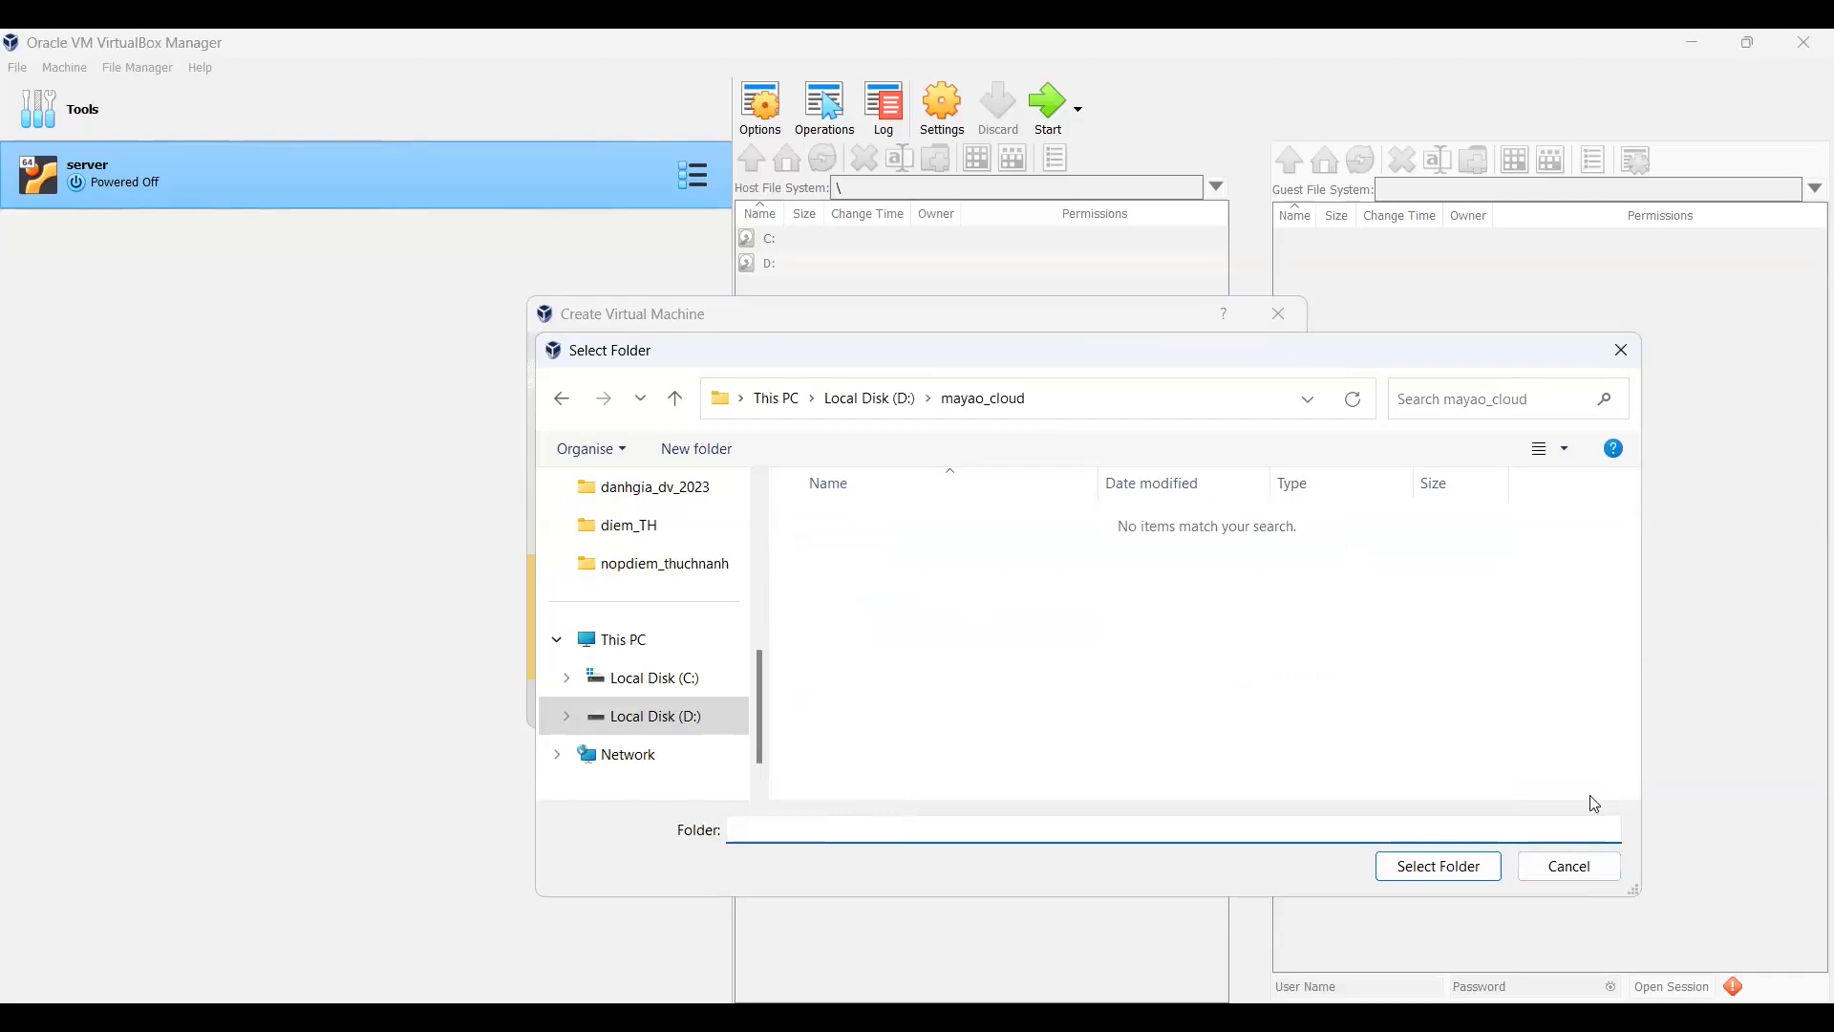
left_click(1575, 874)
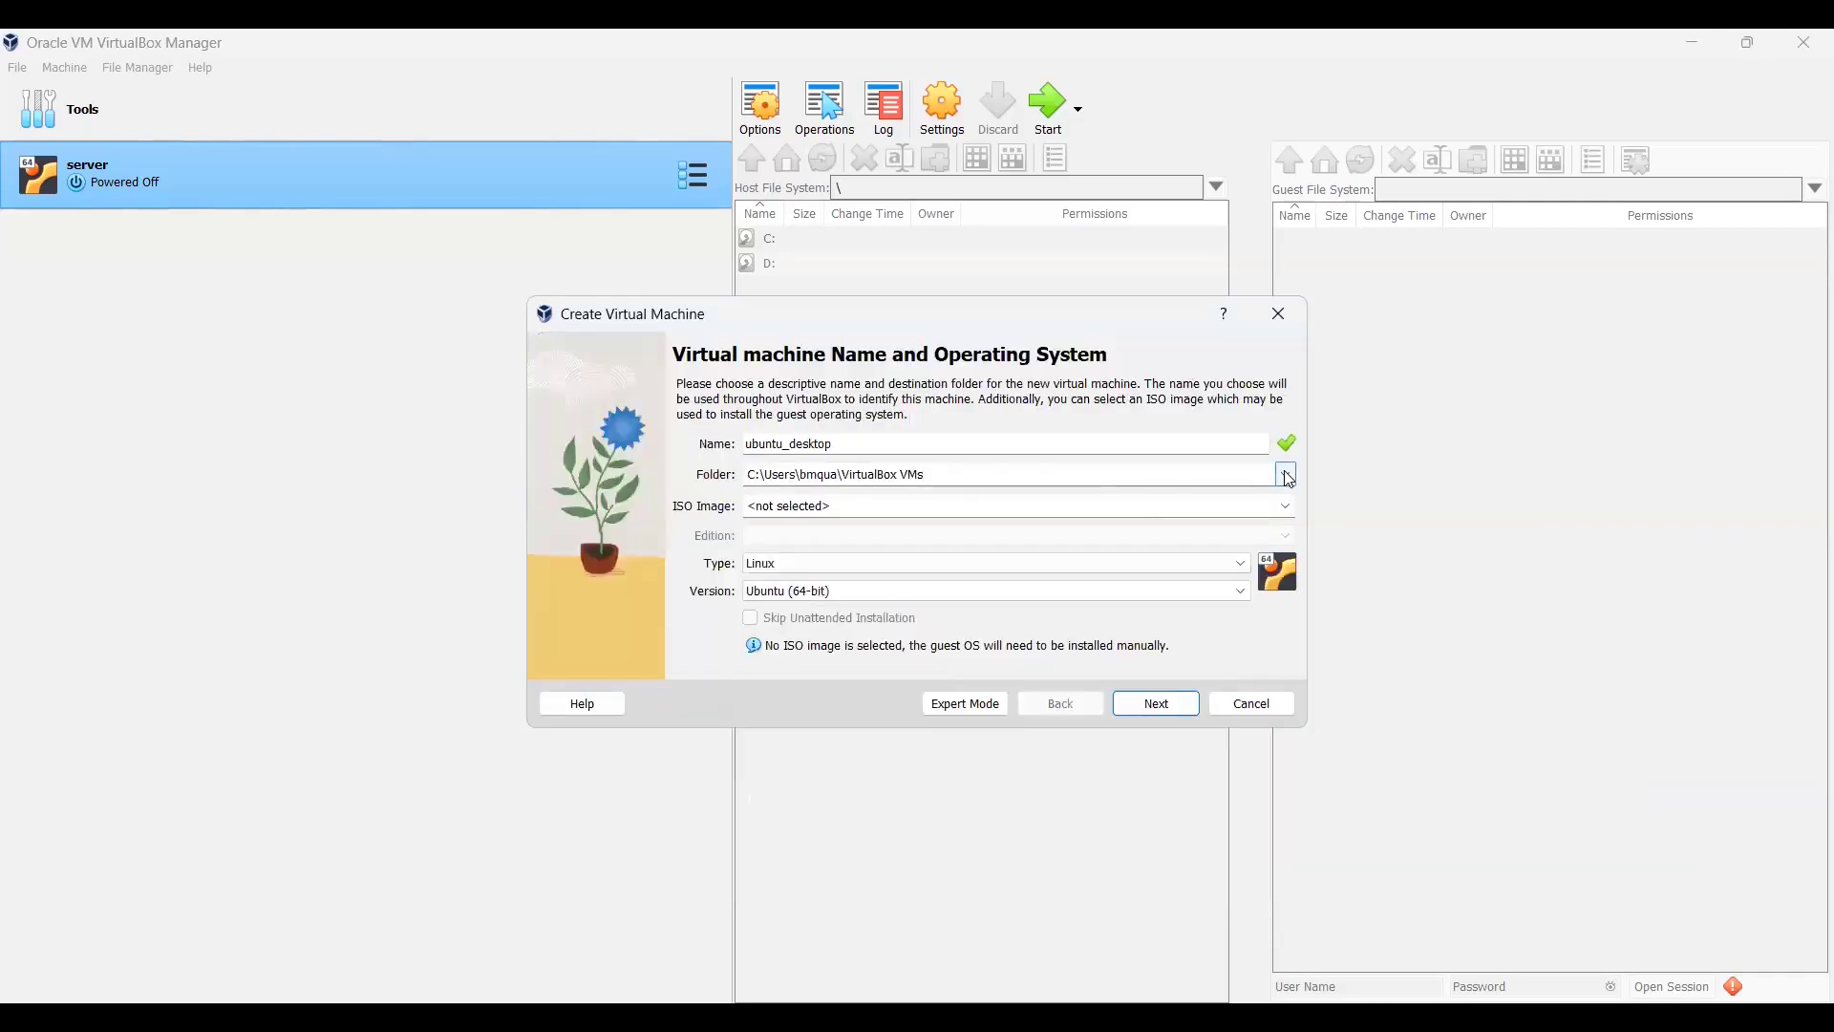
- Set the virtual machine's destination folder to D:\mayao_cloud
left_click(808, 481)
scroll(762, 707, "down", 3)
scroll(762, 726, "down", 2)
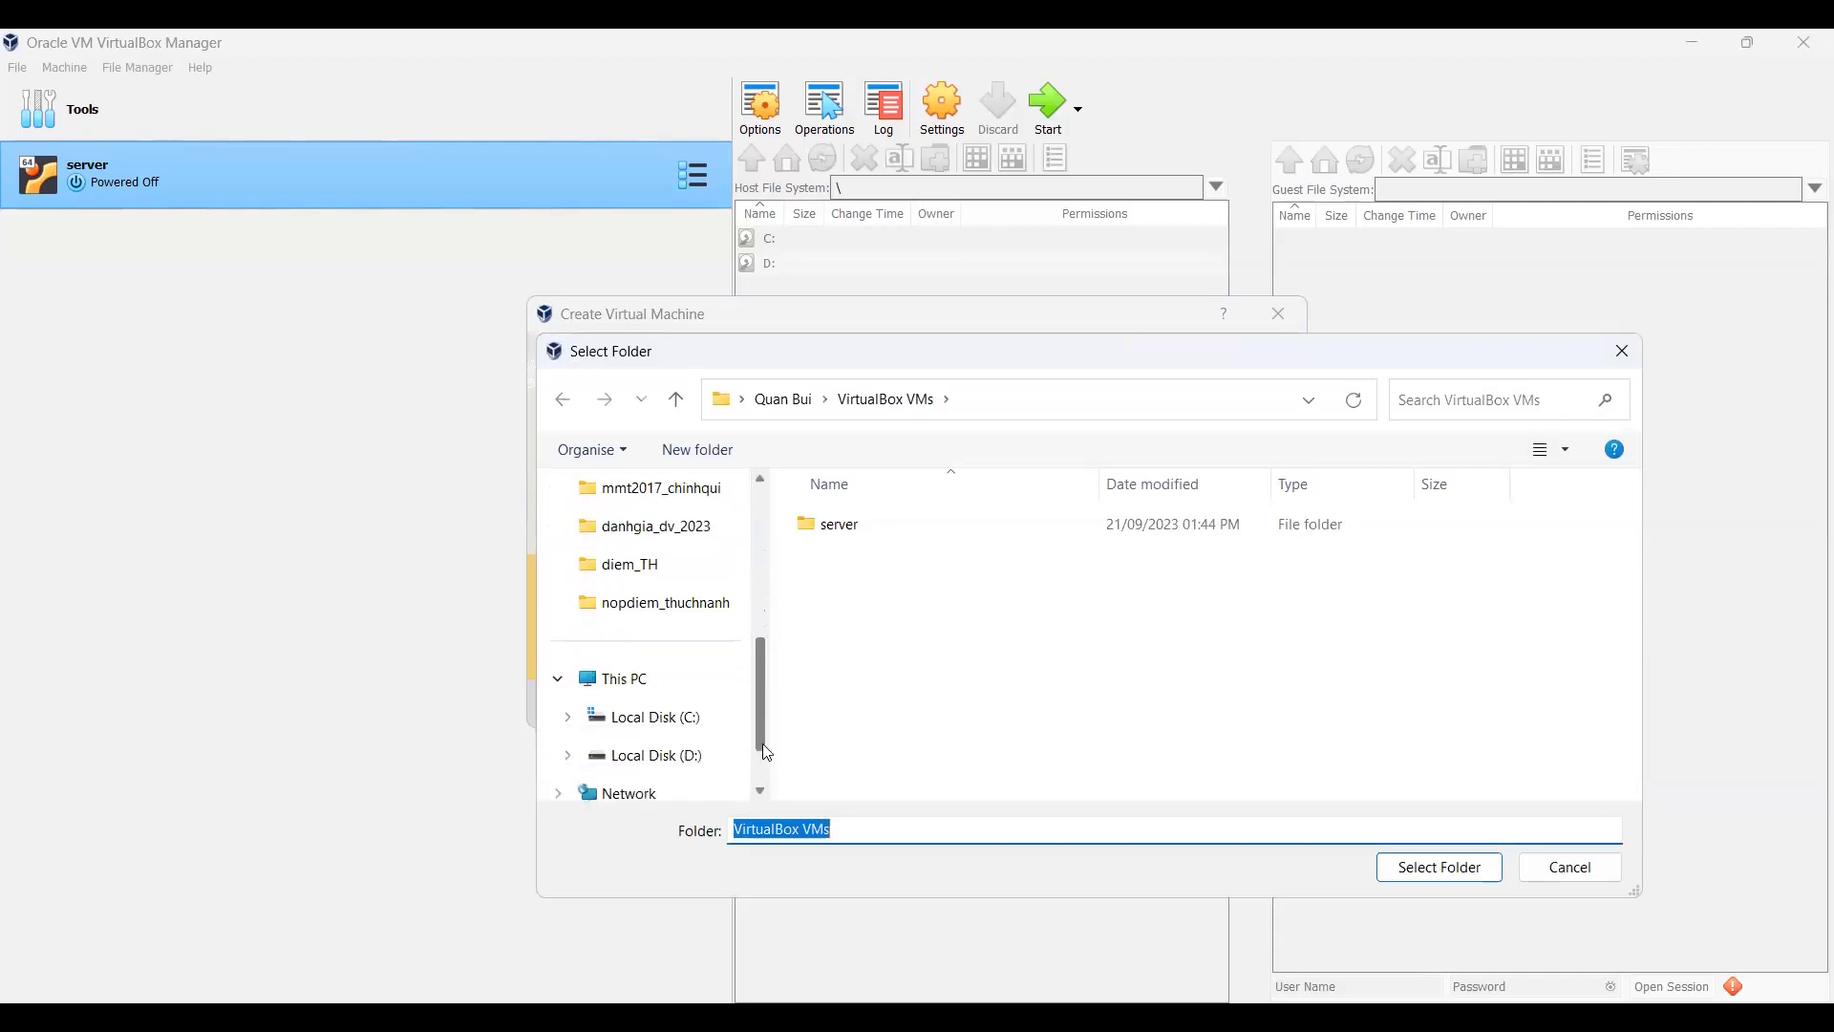
left_click(645, 717)
left_click(825, 716)
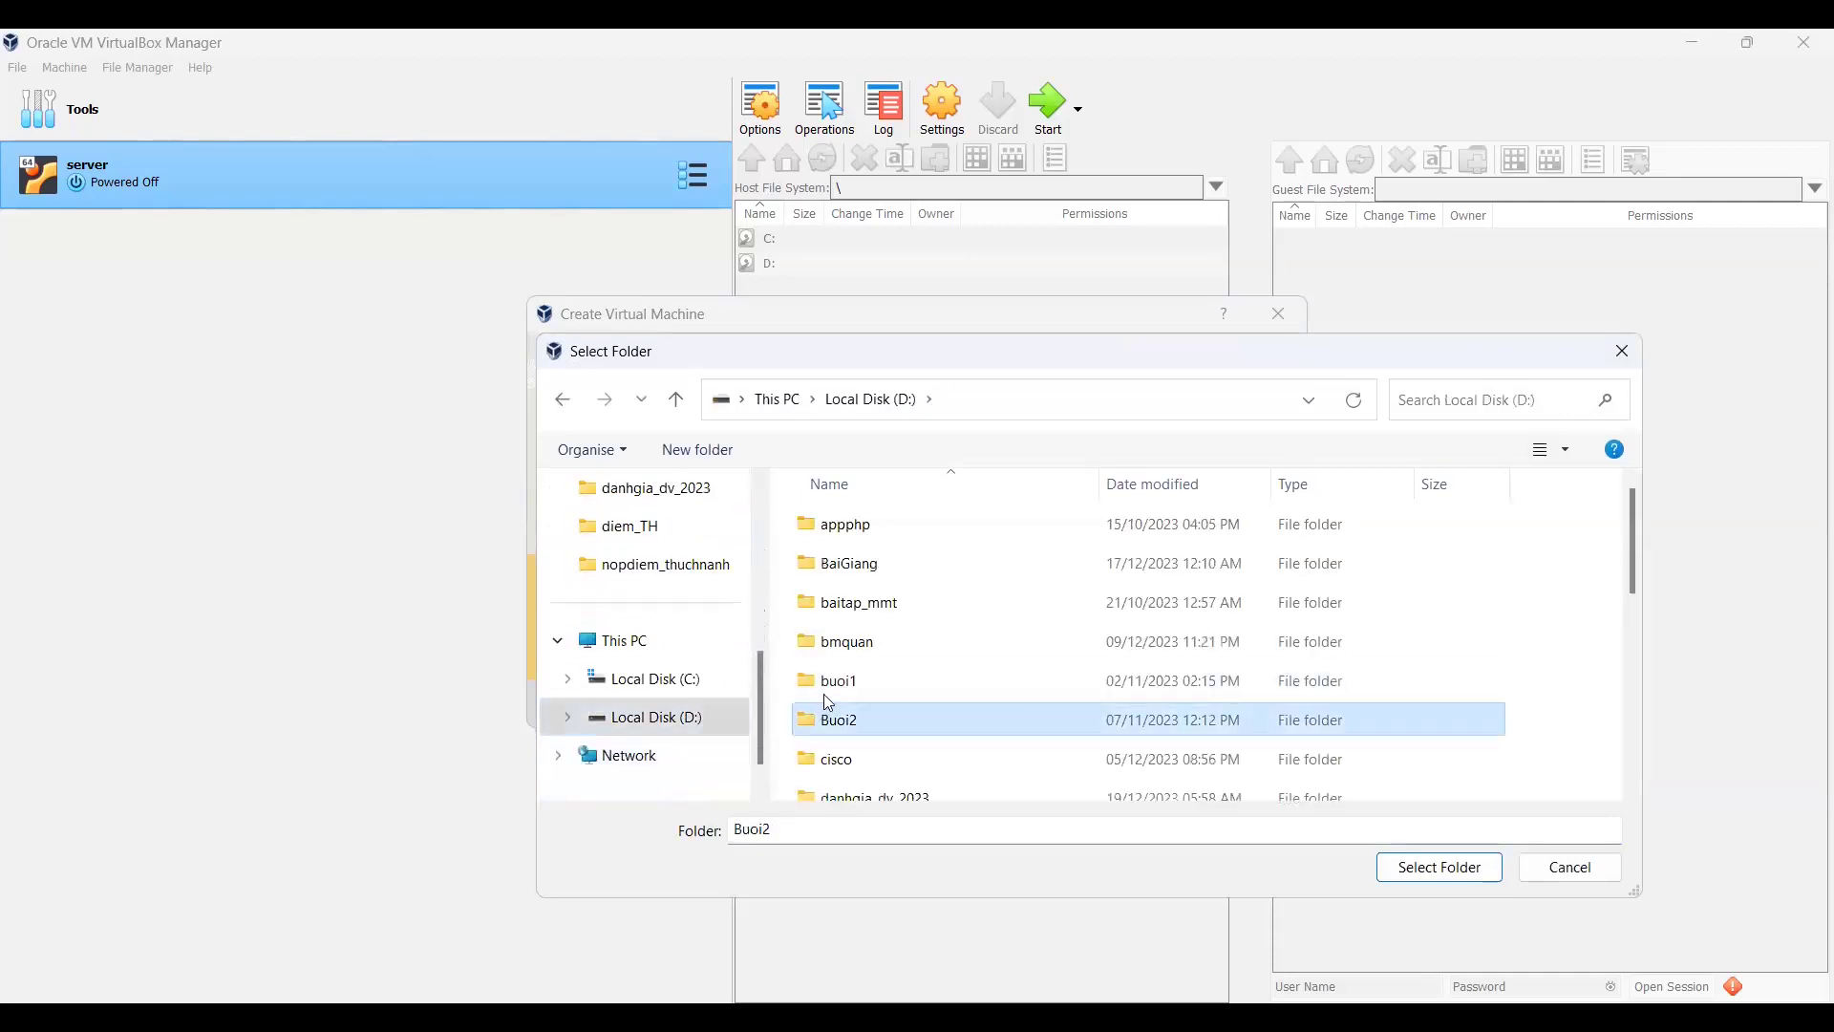
key("m")
double_click(895, 522)
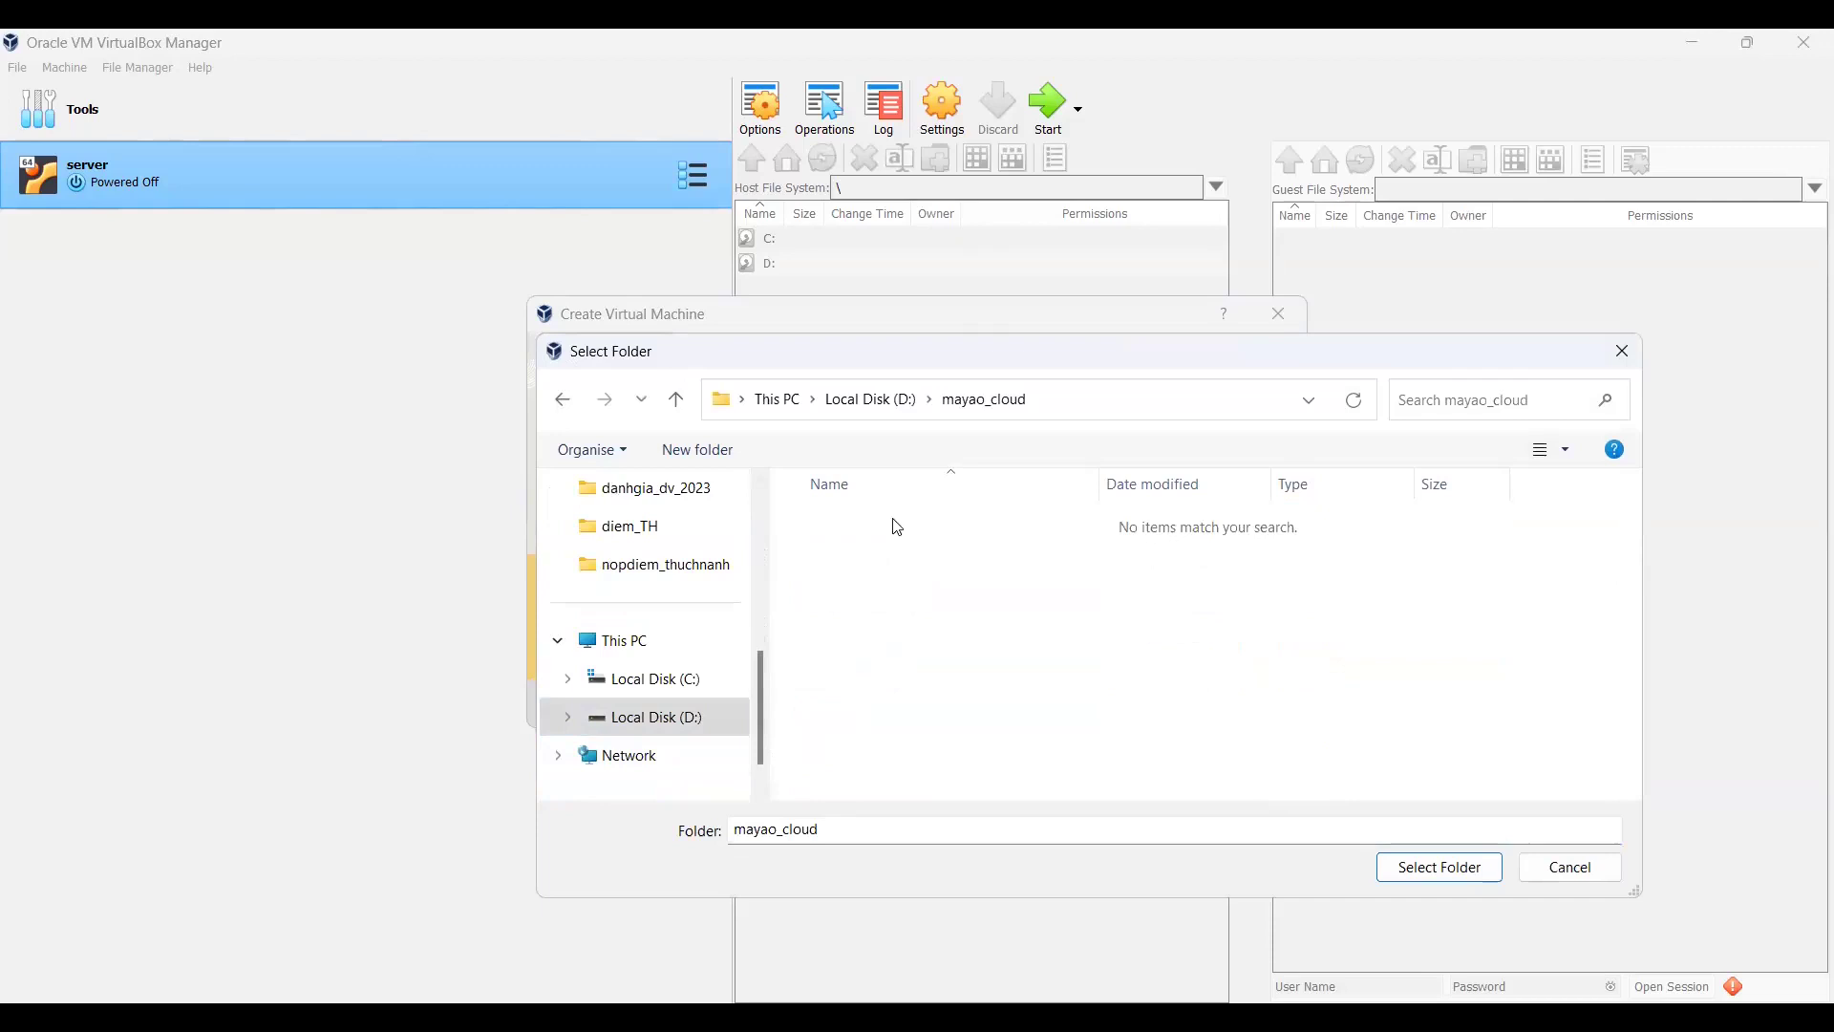
key("Return")
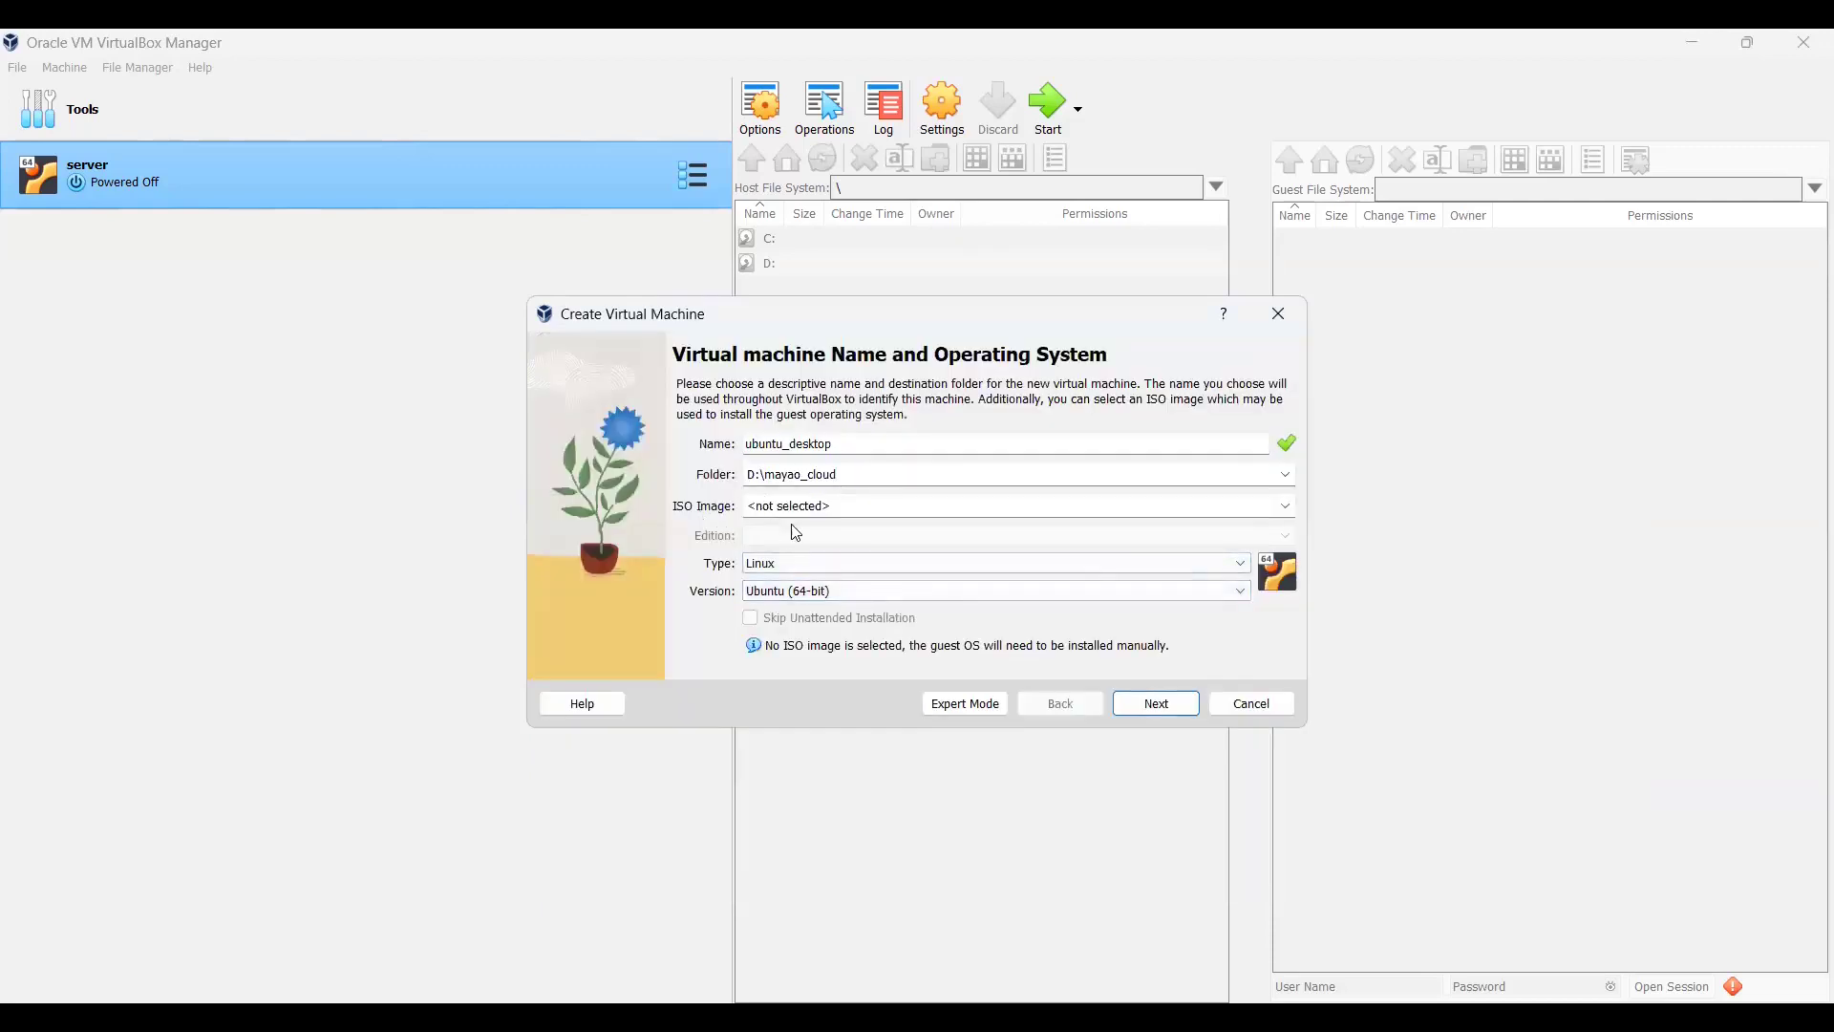
- Choose ubuntu-22.04.2-desktop-amd64.iso from D:\soft\ISO as the virtual machine's ISO image
left_click(1286, 507)
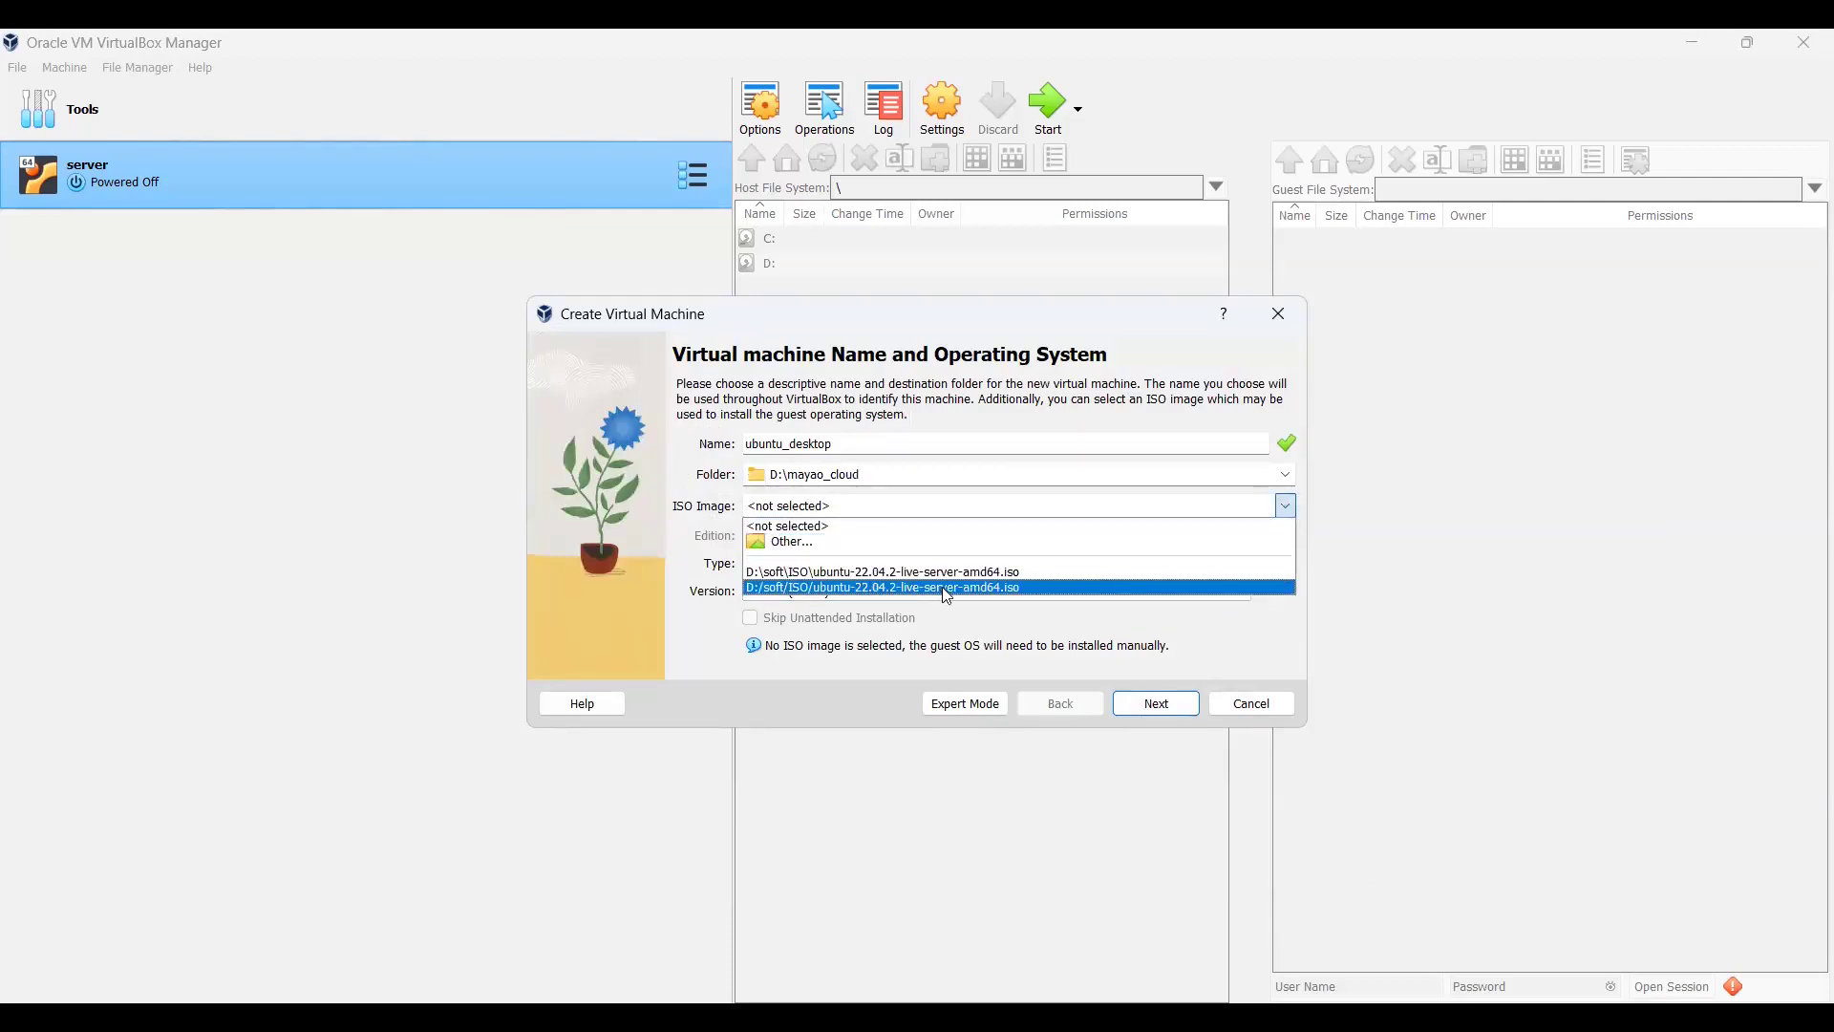
left_click(792, 732)
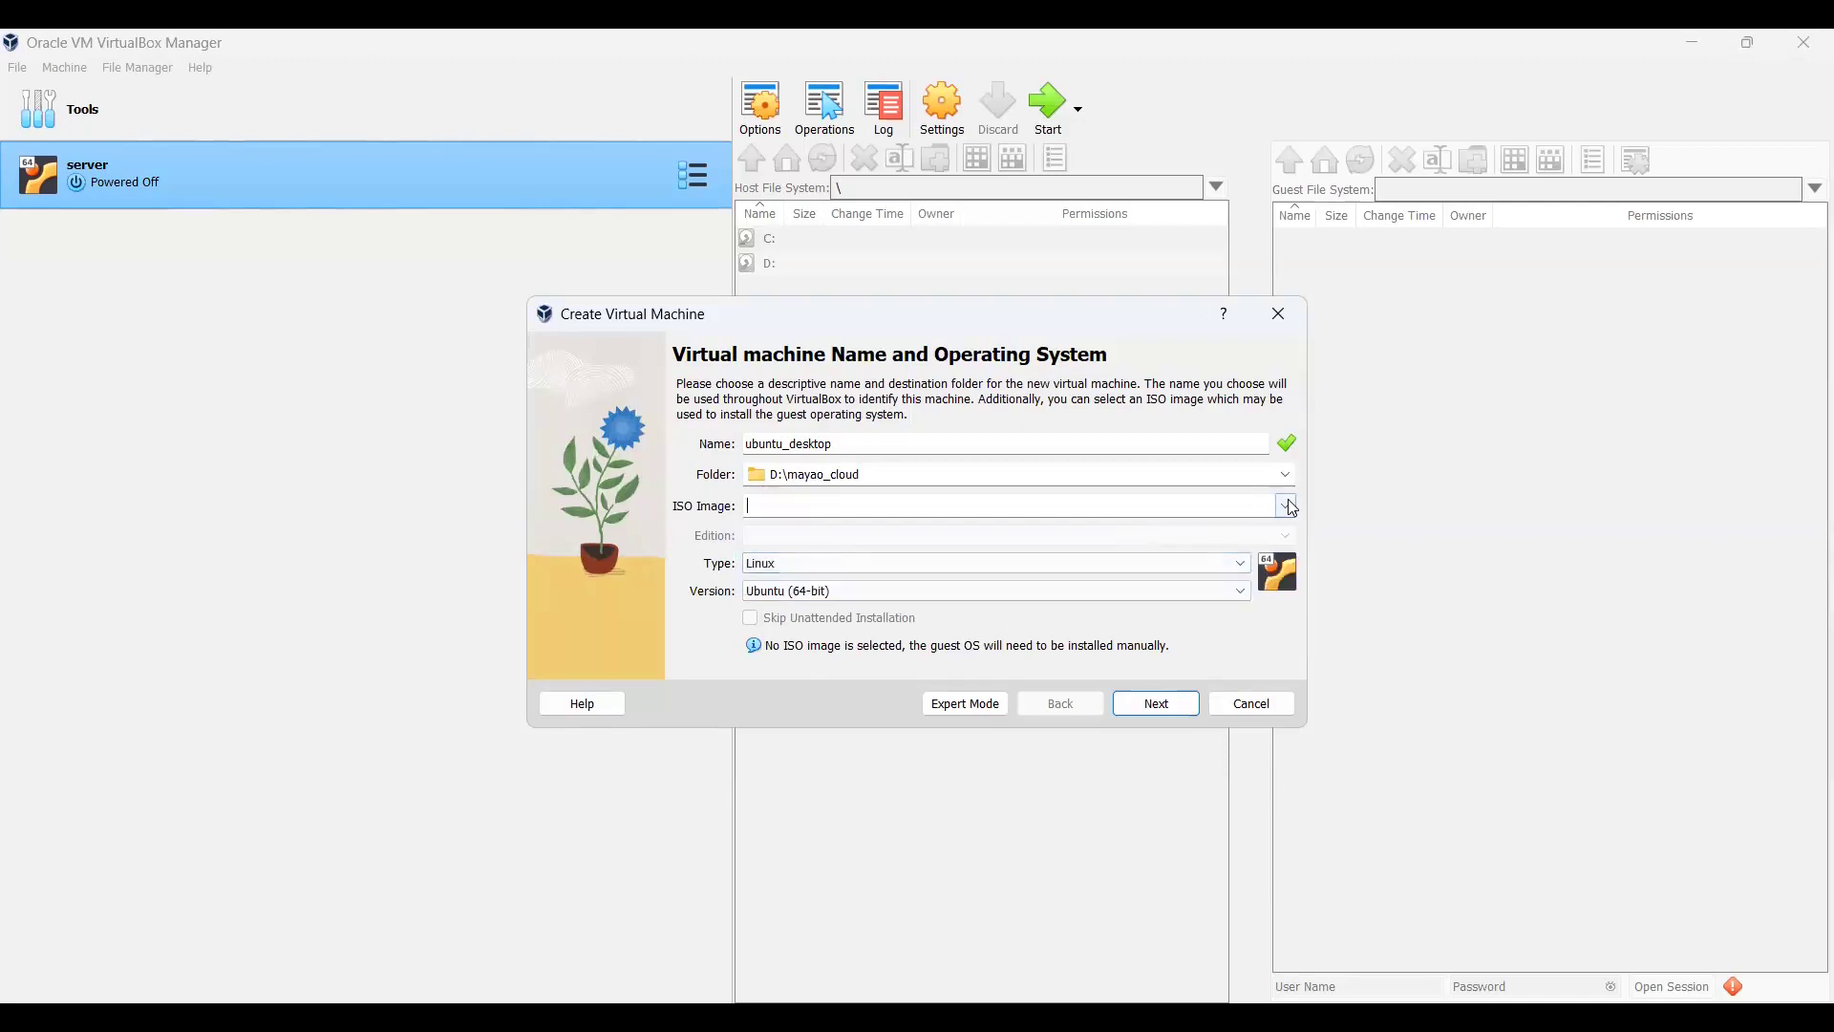
left_click(1286, 506)
left_click(1191, 542)
left_click(931, 524)
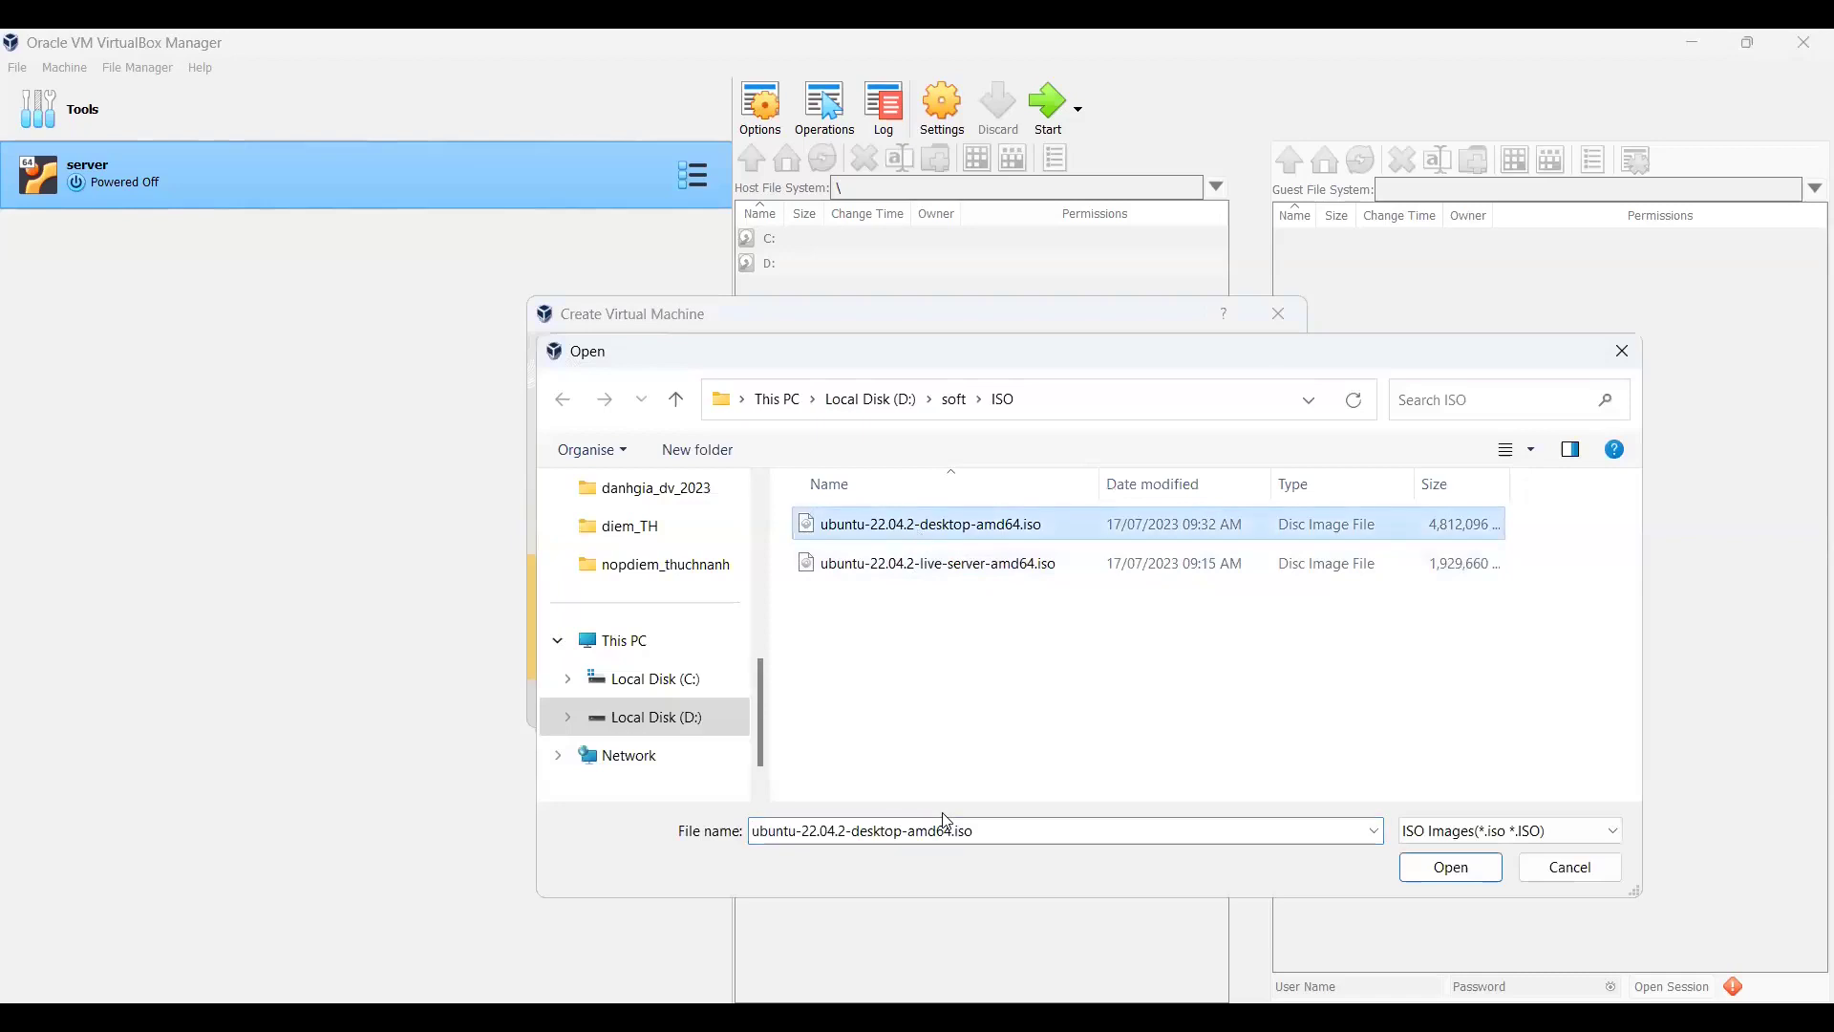
double_click(947, 818)
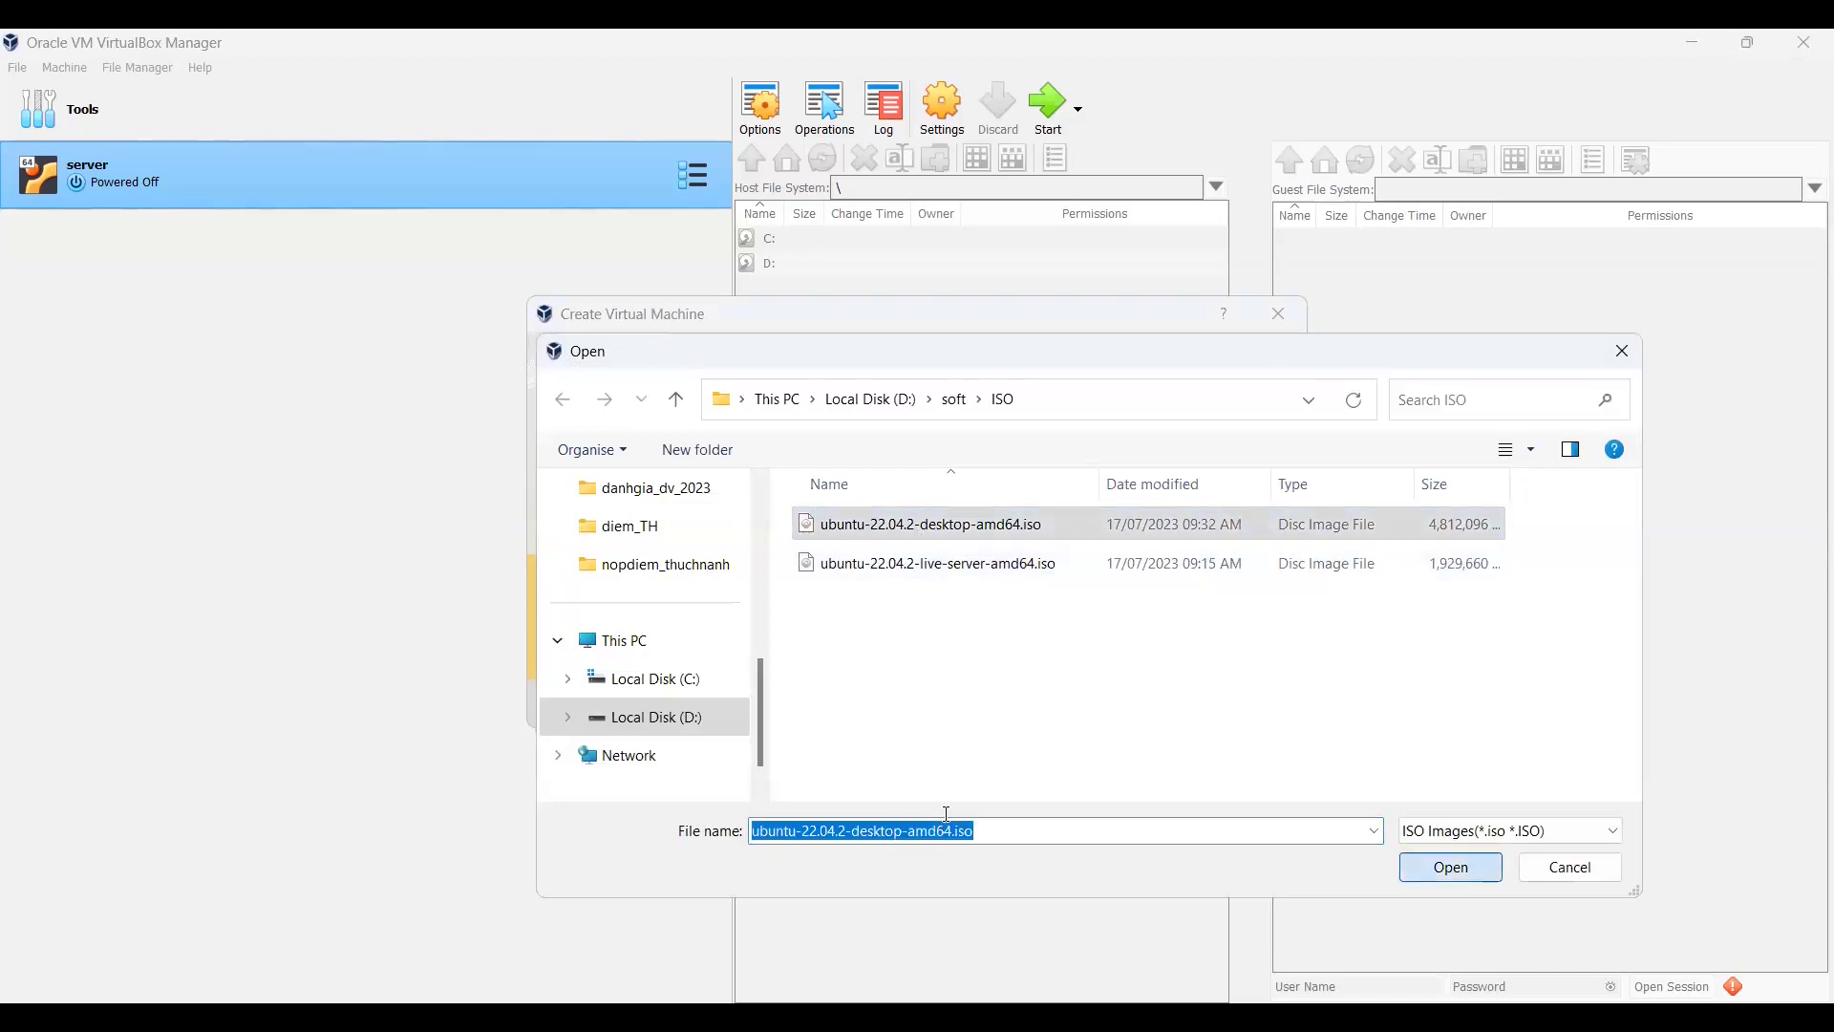
key("Return")
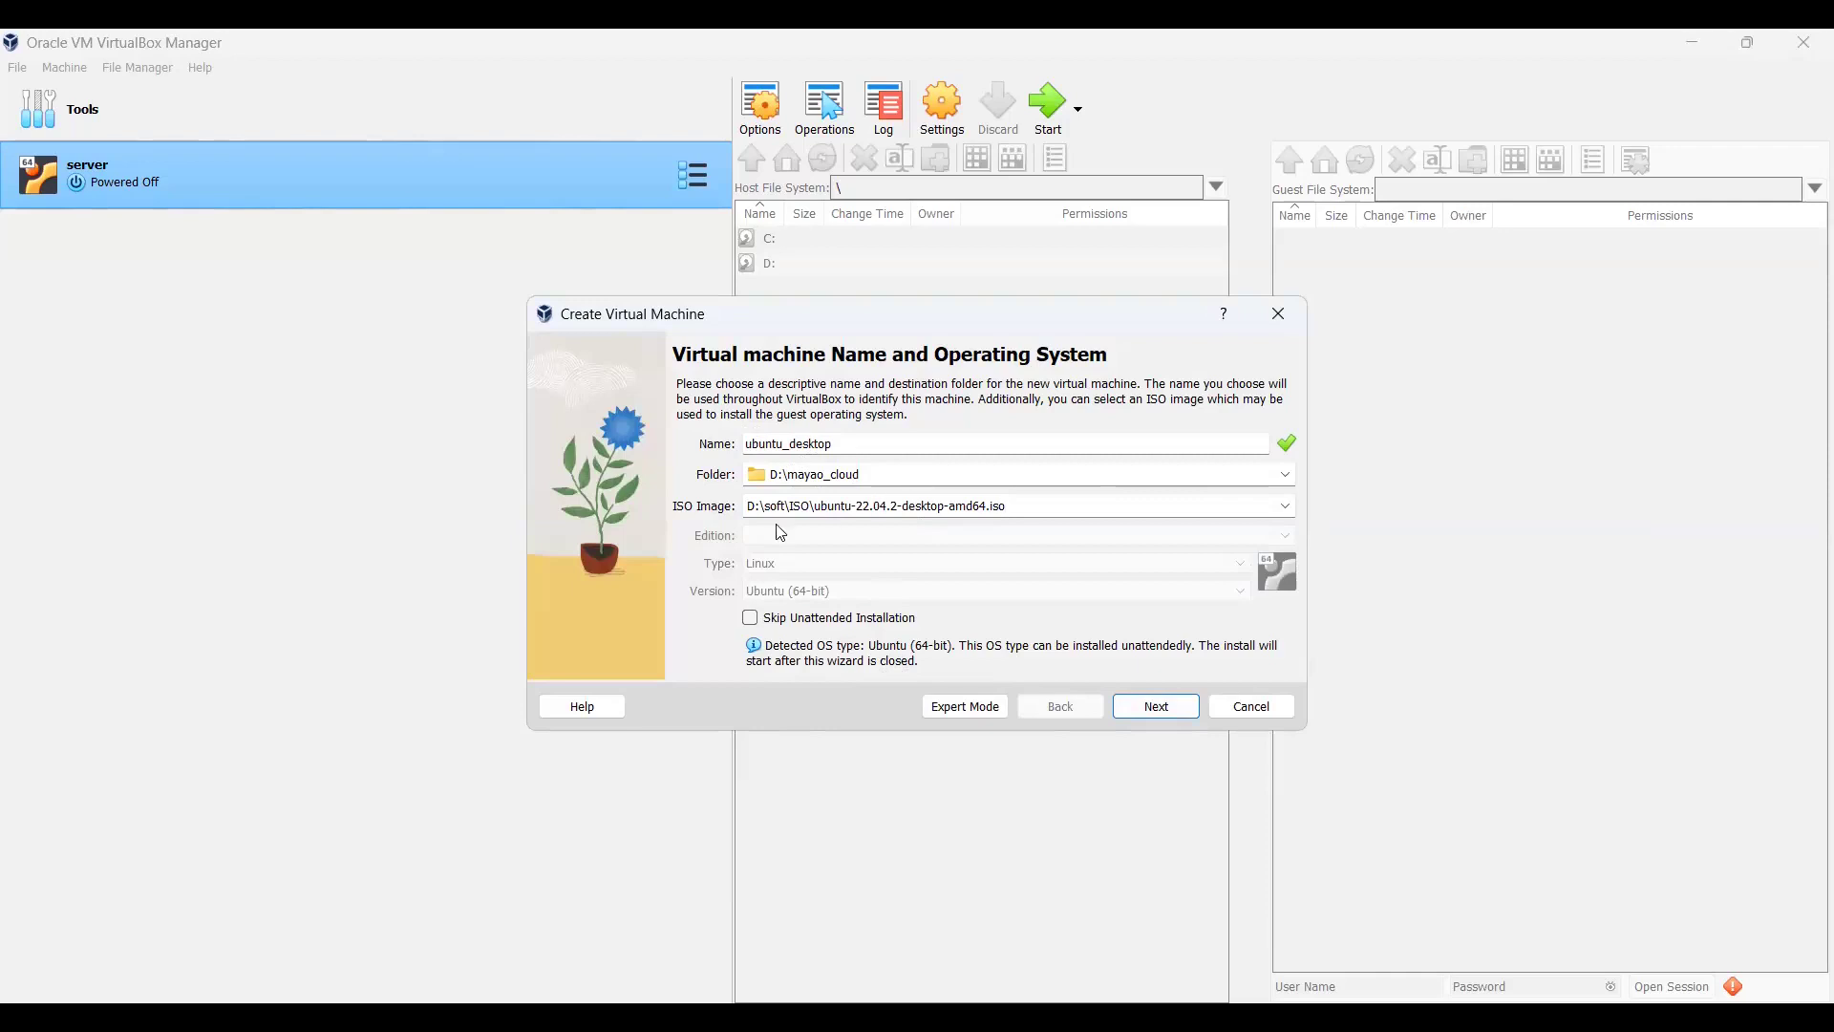
left_click(1167, 714)
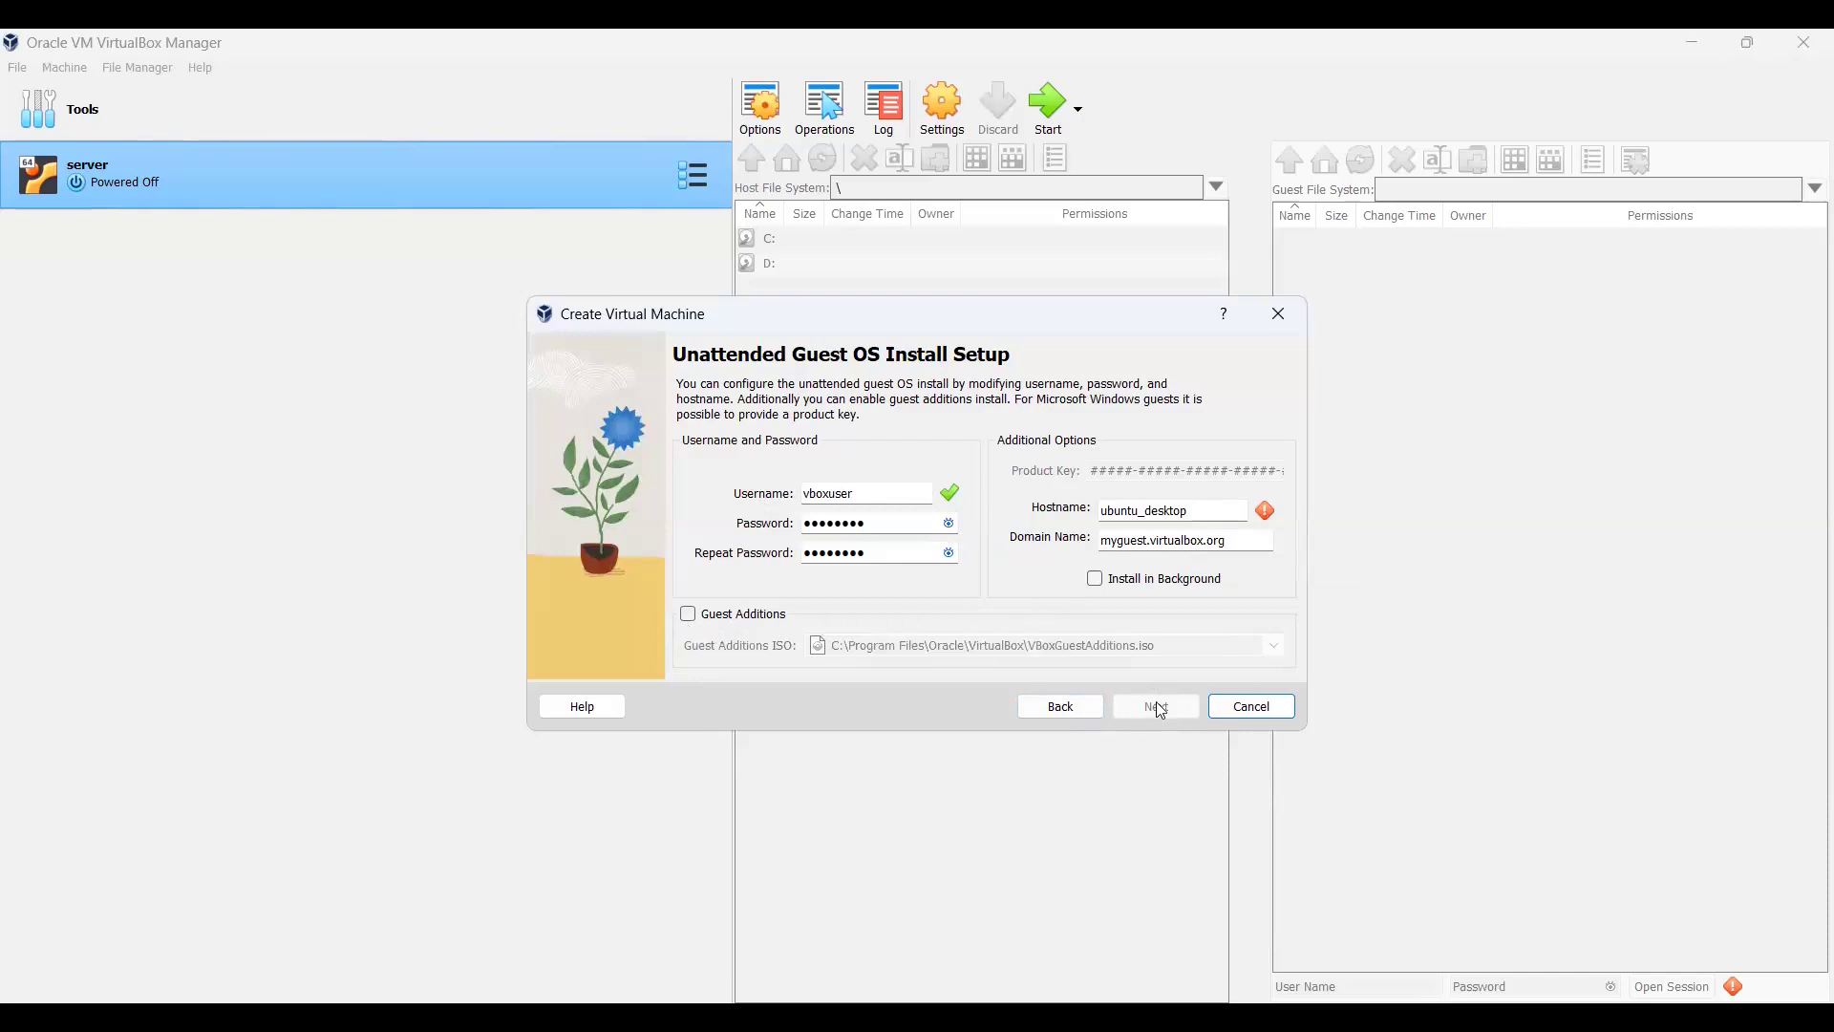
left_click(950, 524)
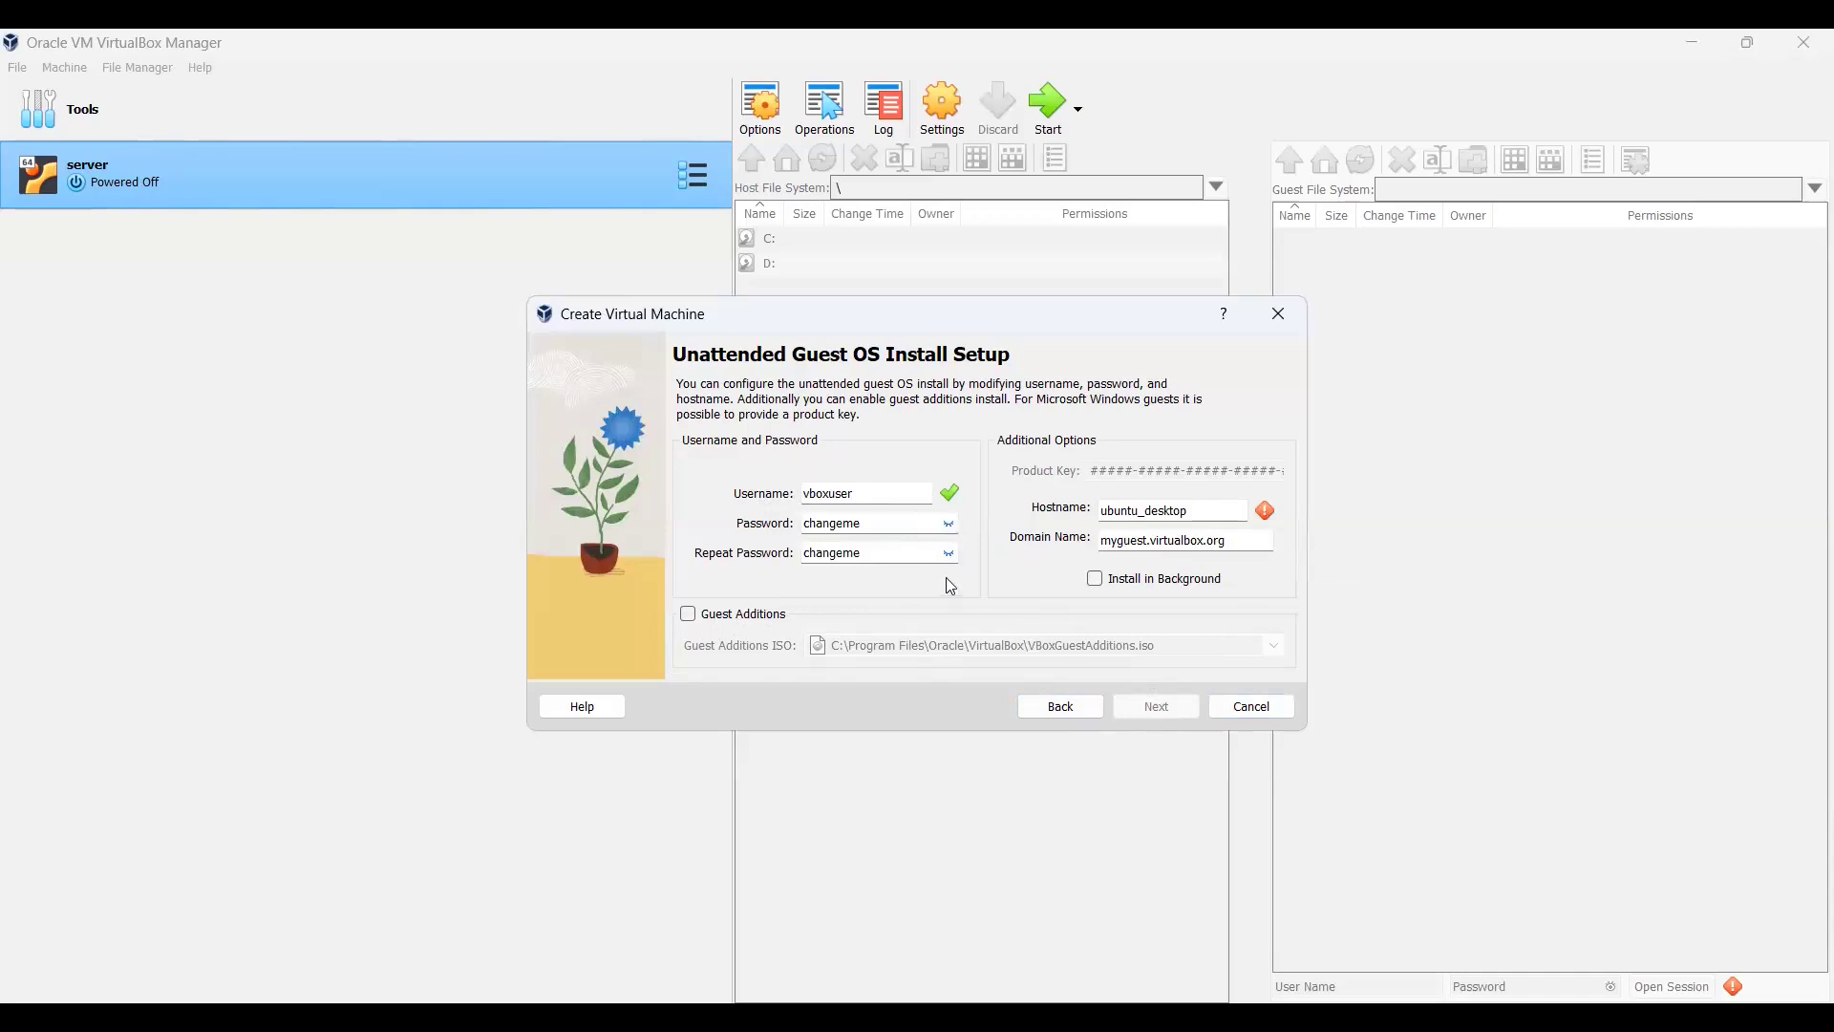
left_click(689, 618)
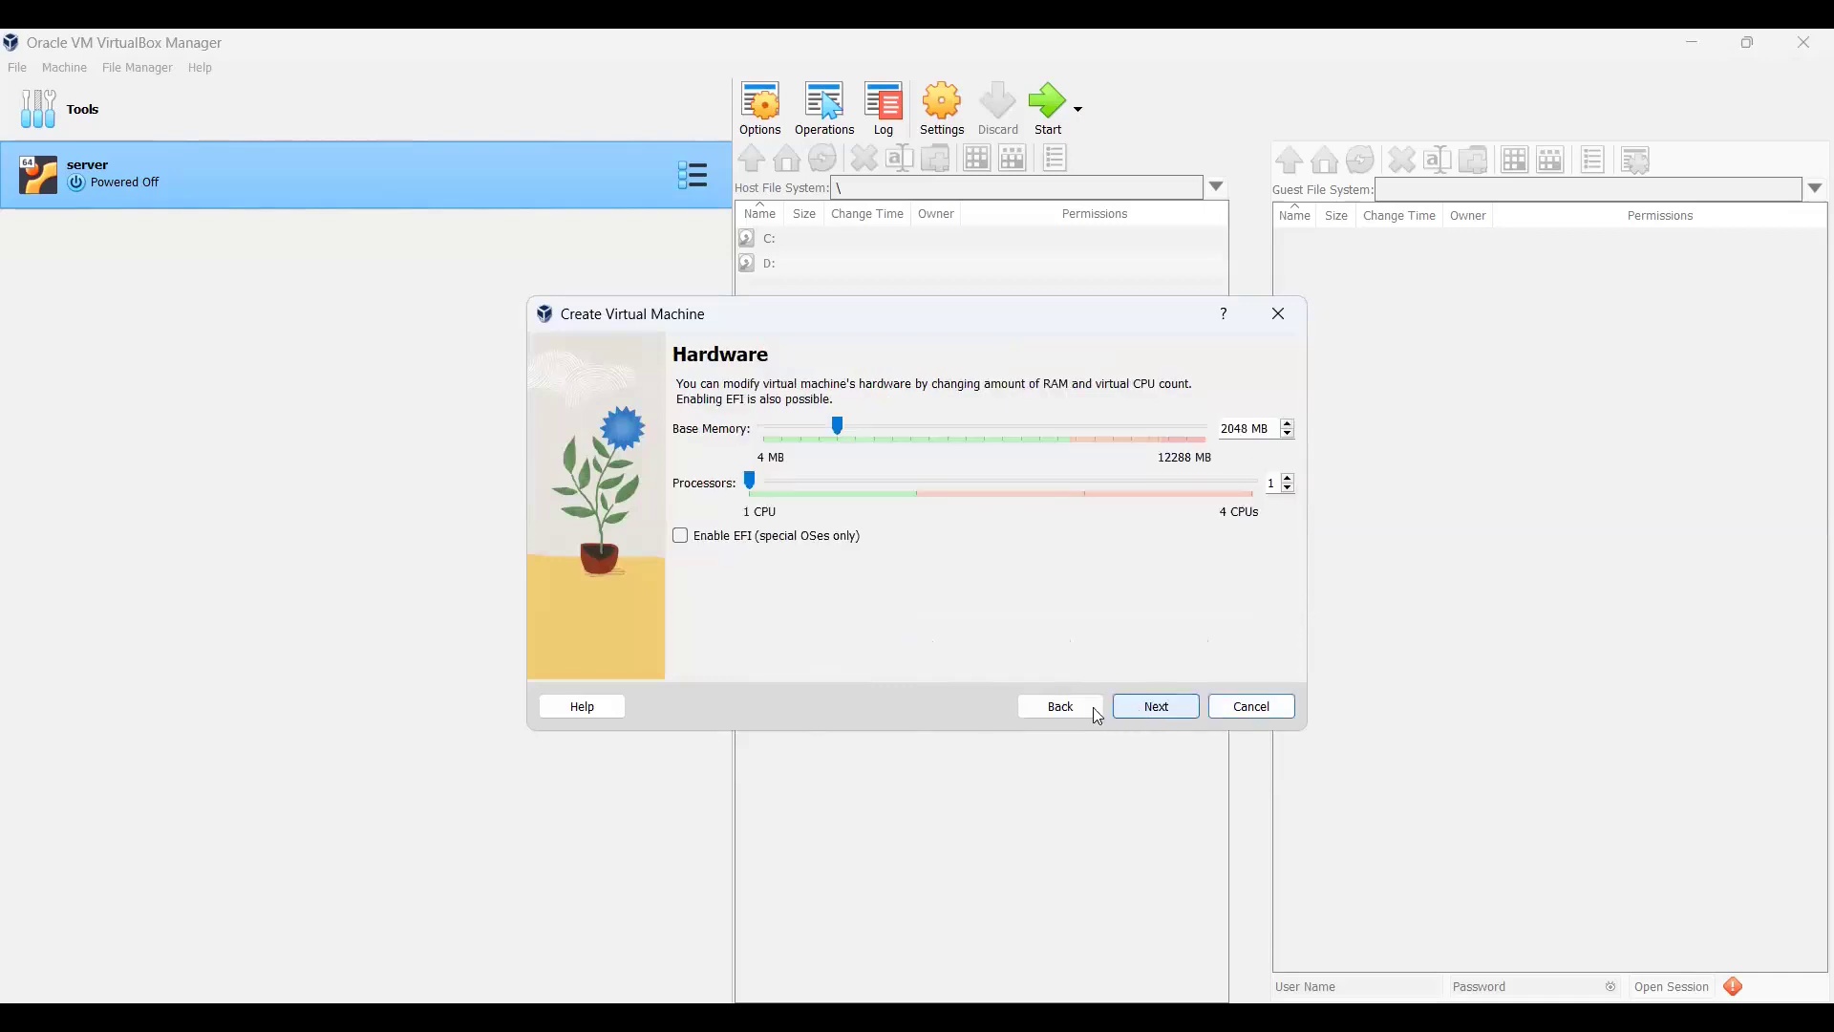
- Return to the machine's name and operating system page and enable Skip Unattended Installation
left_click(1066, 705)
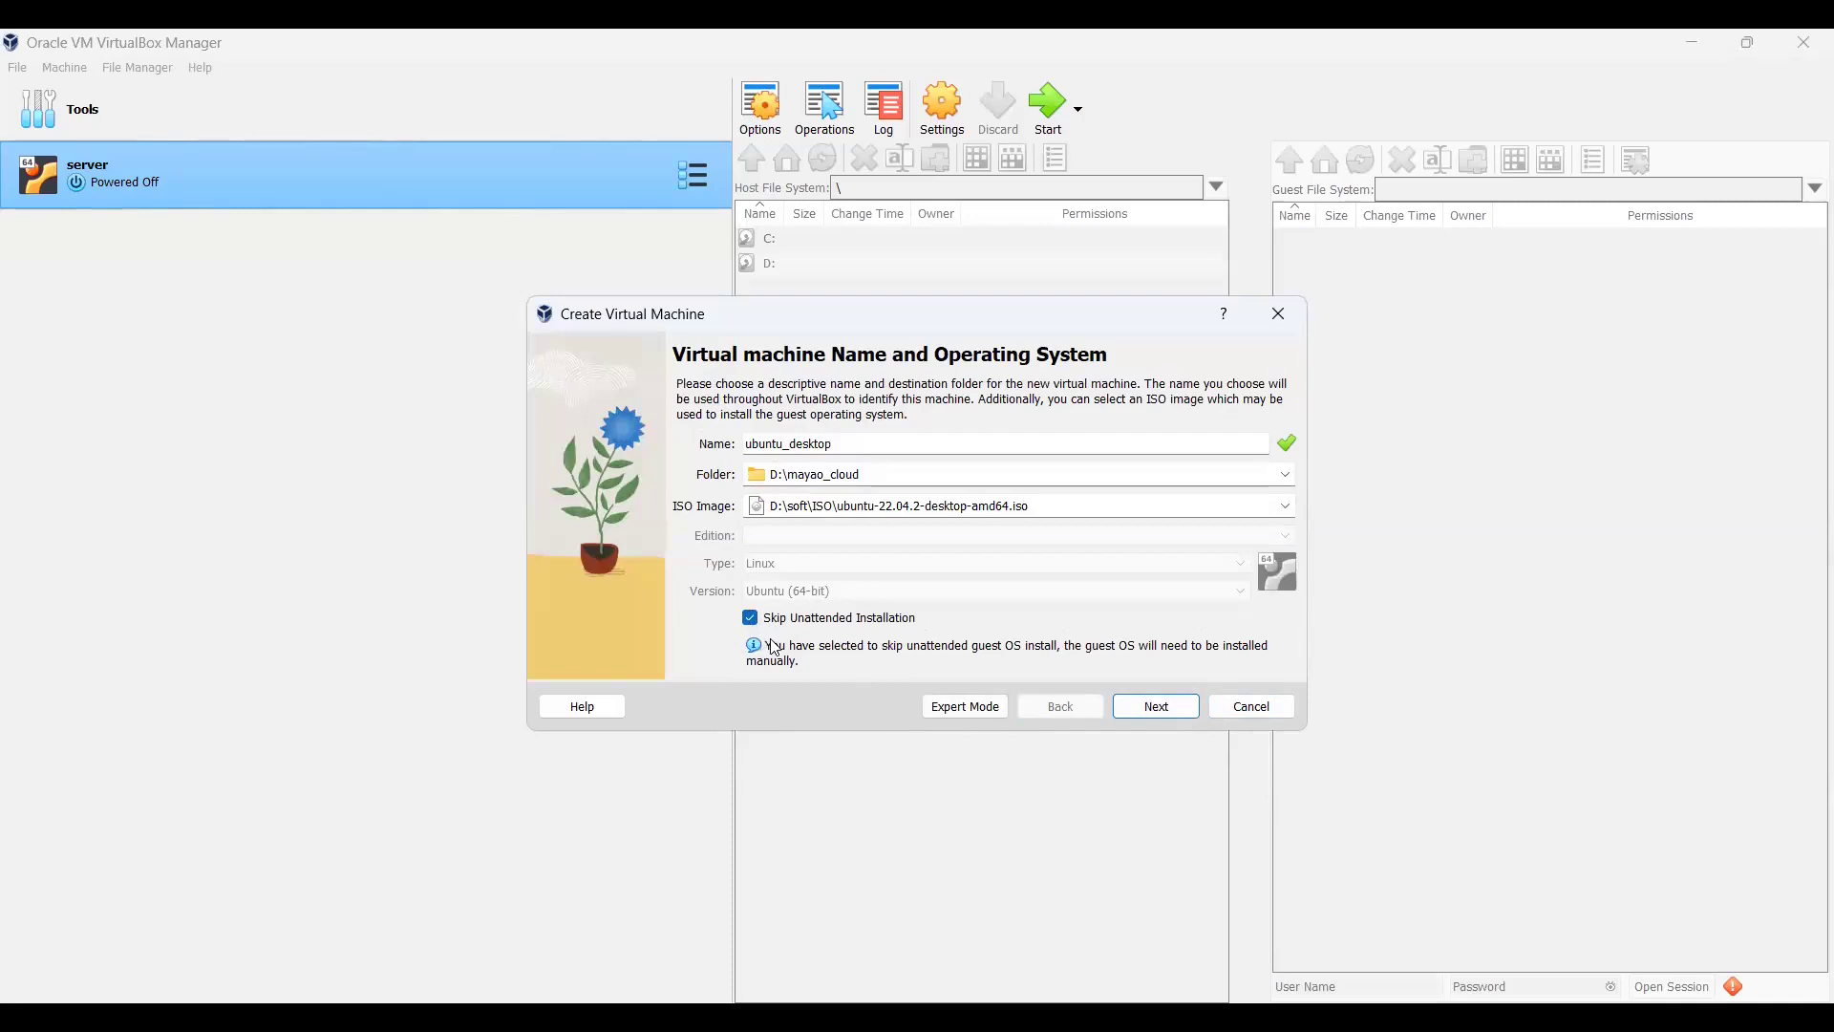
left_click(1157, 709)
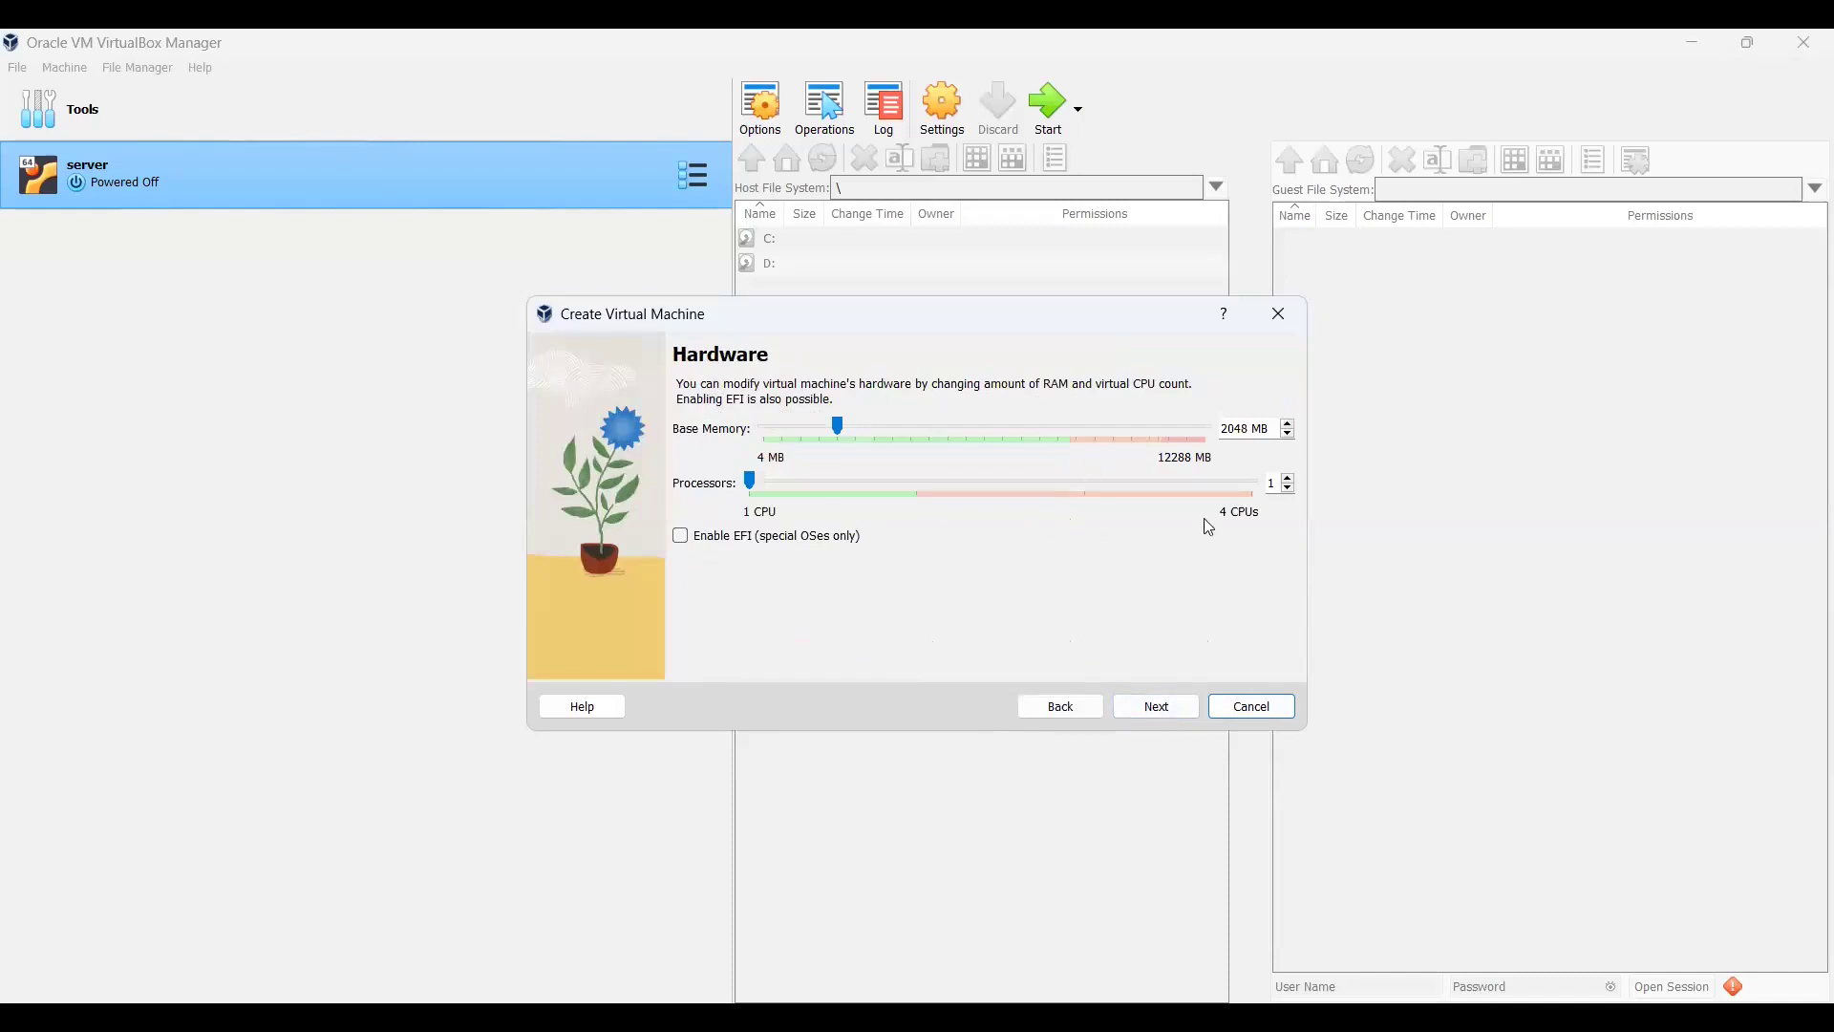
- Accept 2048 MB base memory, 1 processor and a new 25.00 GB virtual hard disk, and finish creating the machine
double_click(1236, 429)
left_click(1157, 708)
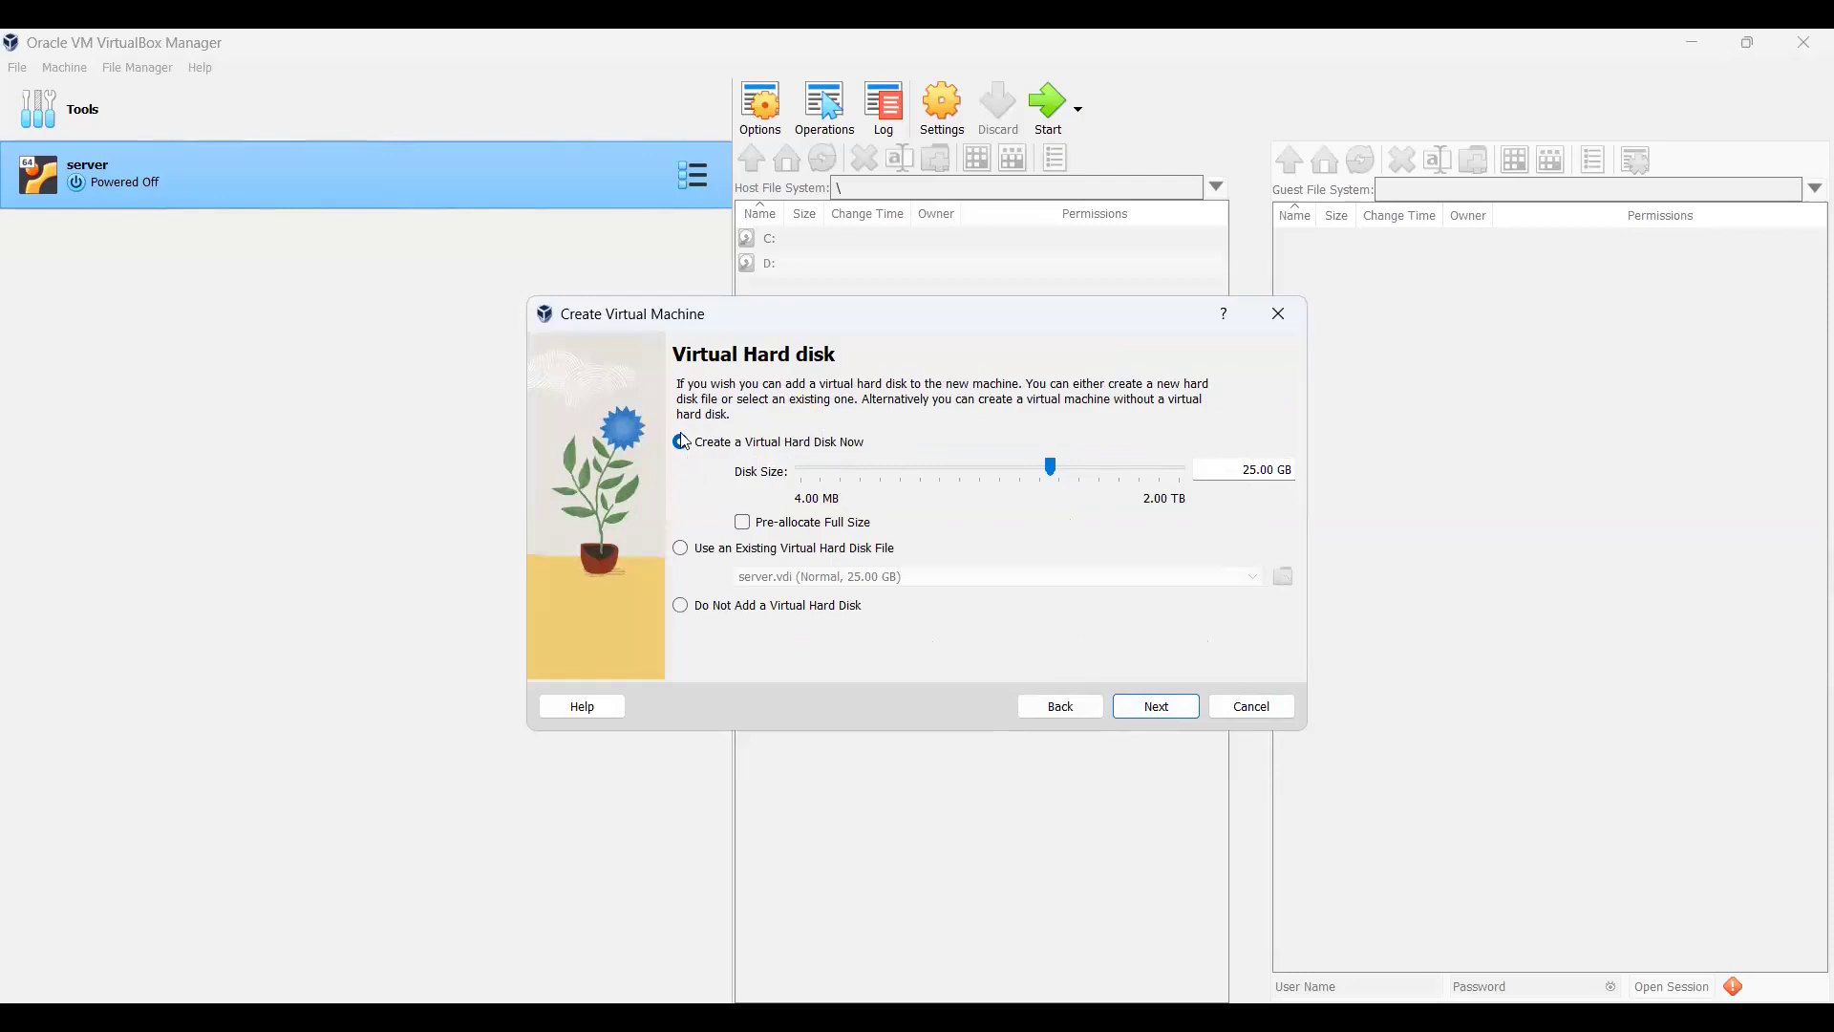
left_click(1154, 704)
scroll(860, 602, "down", 1)
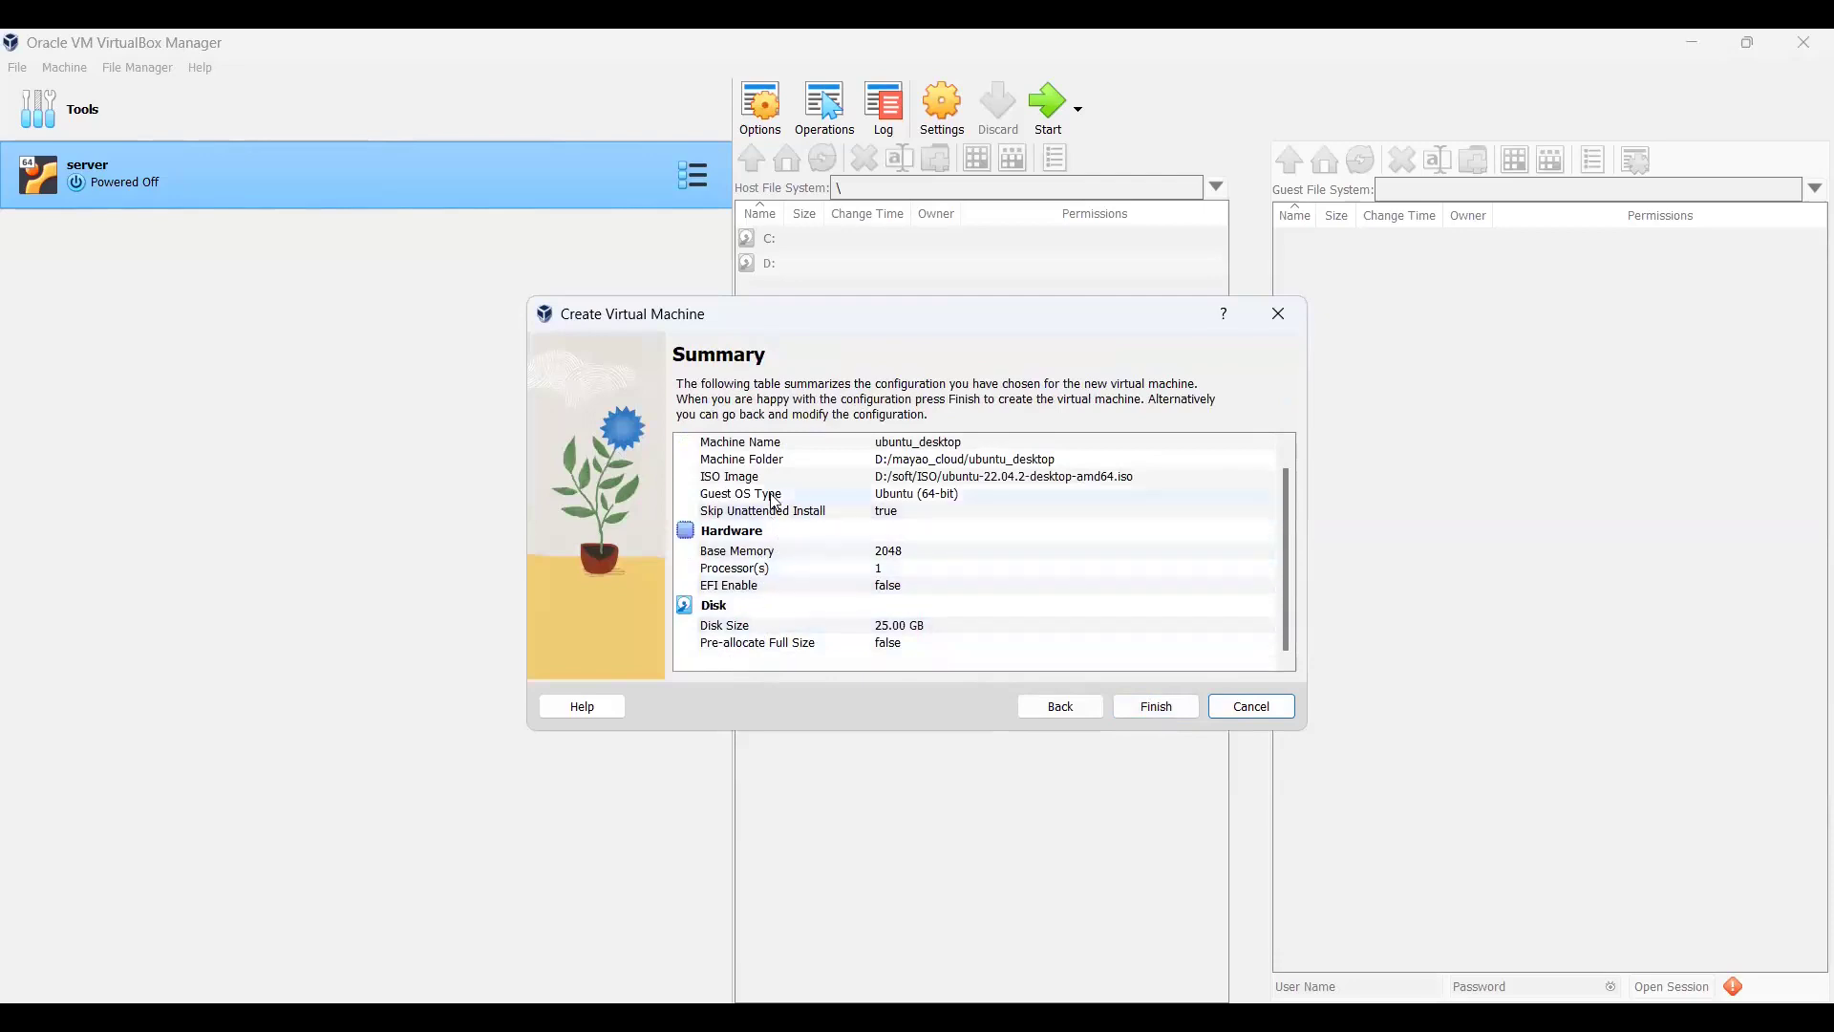
left_click(1165, 708)
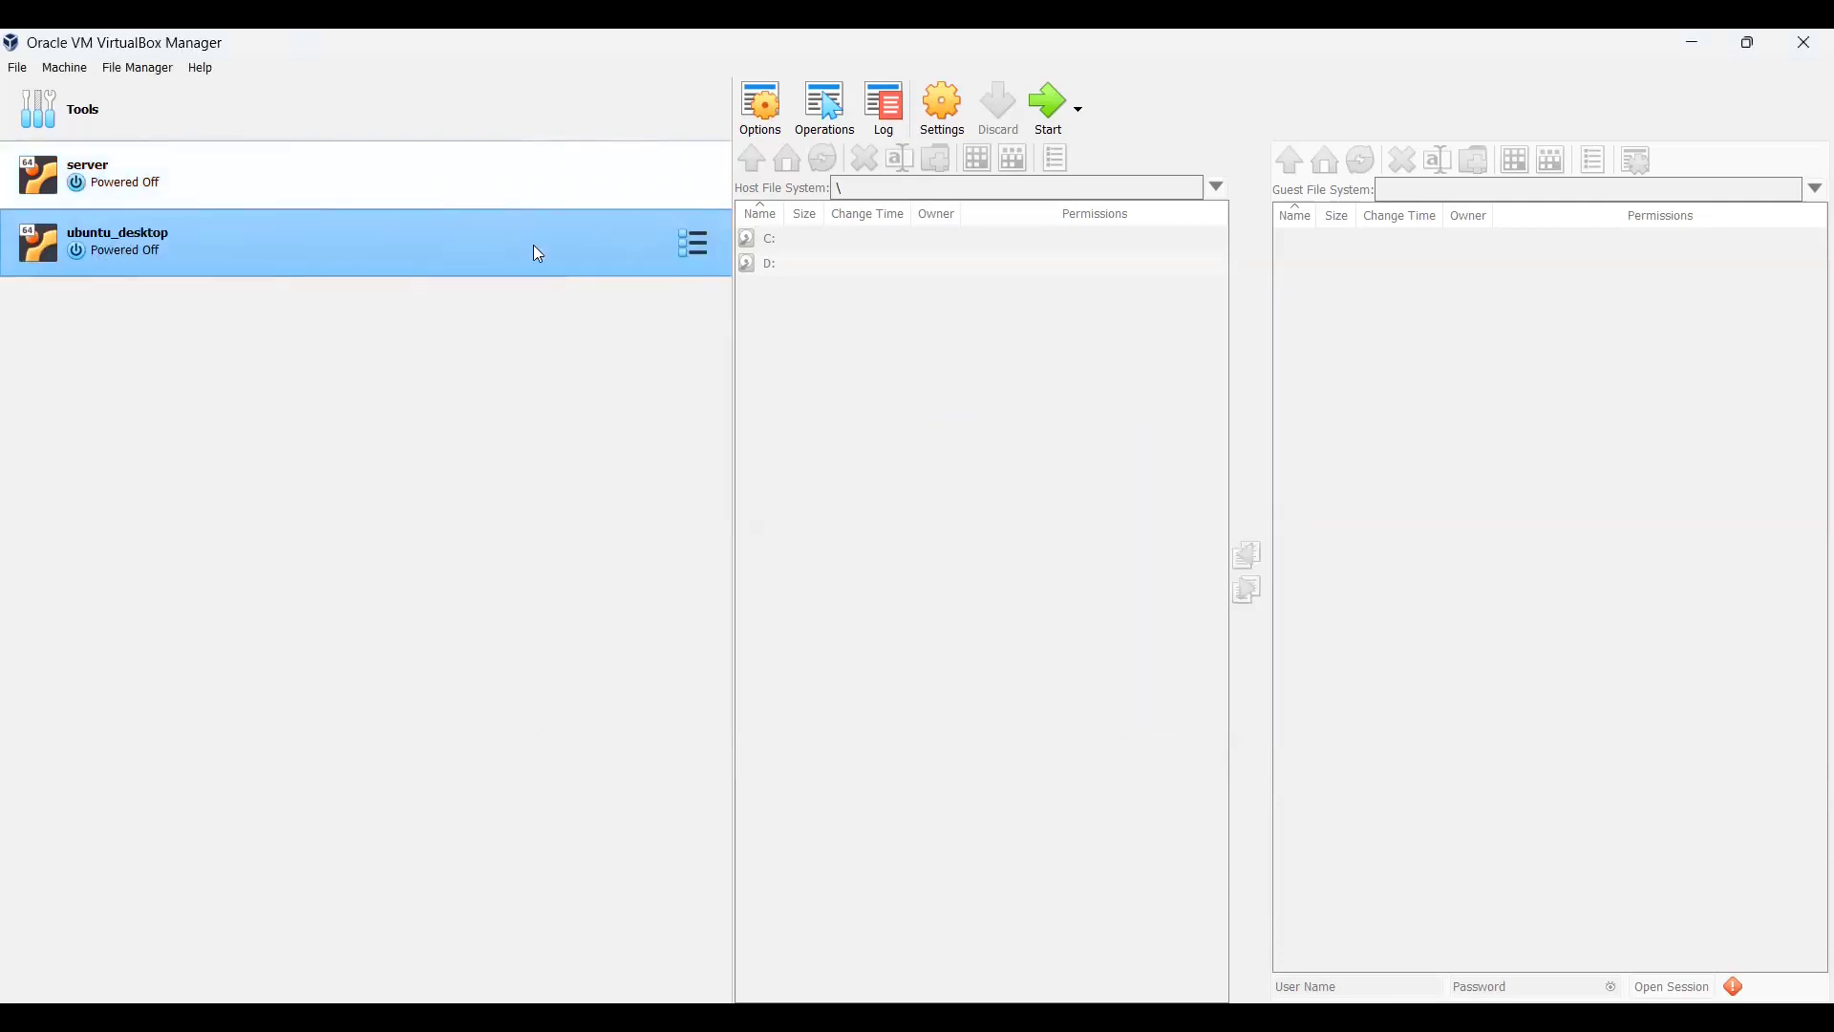
- Open the ubuntu_desktop machine's settings and check the Ubuntu ISO attached to its IDE storage controller
left_click(703, 252)
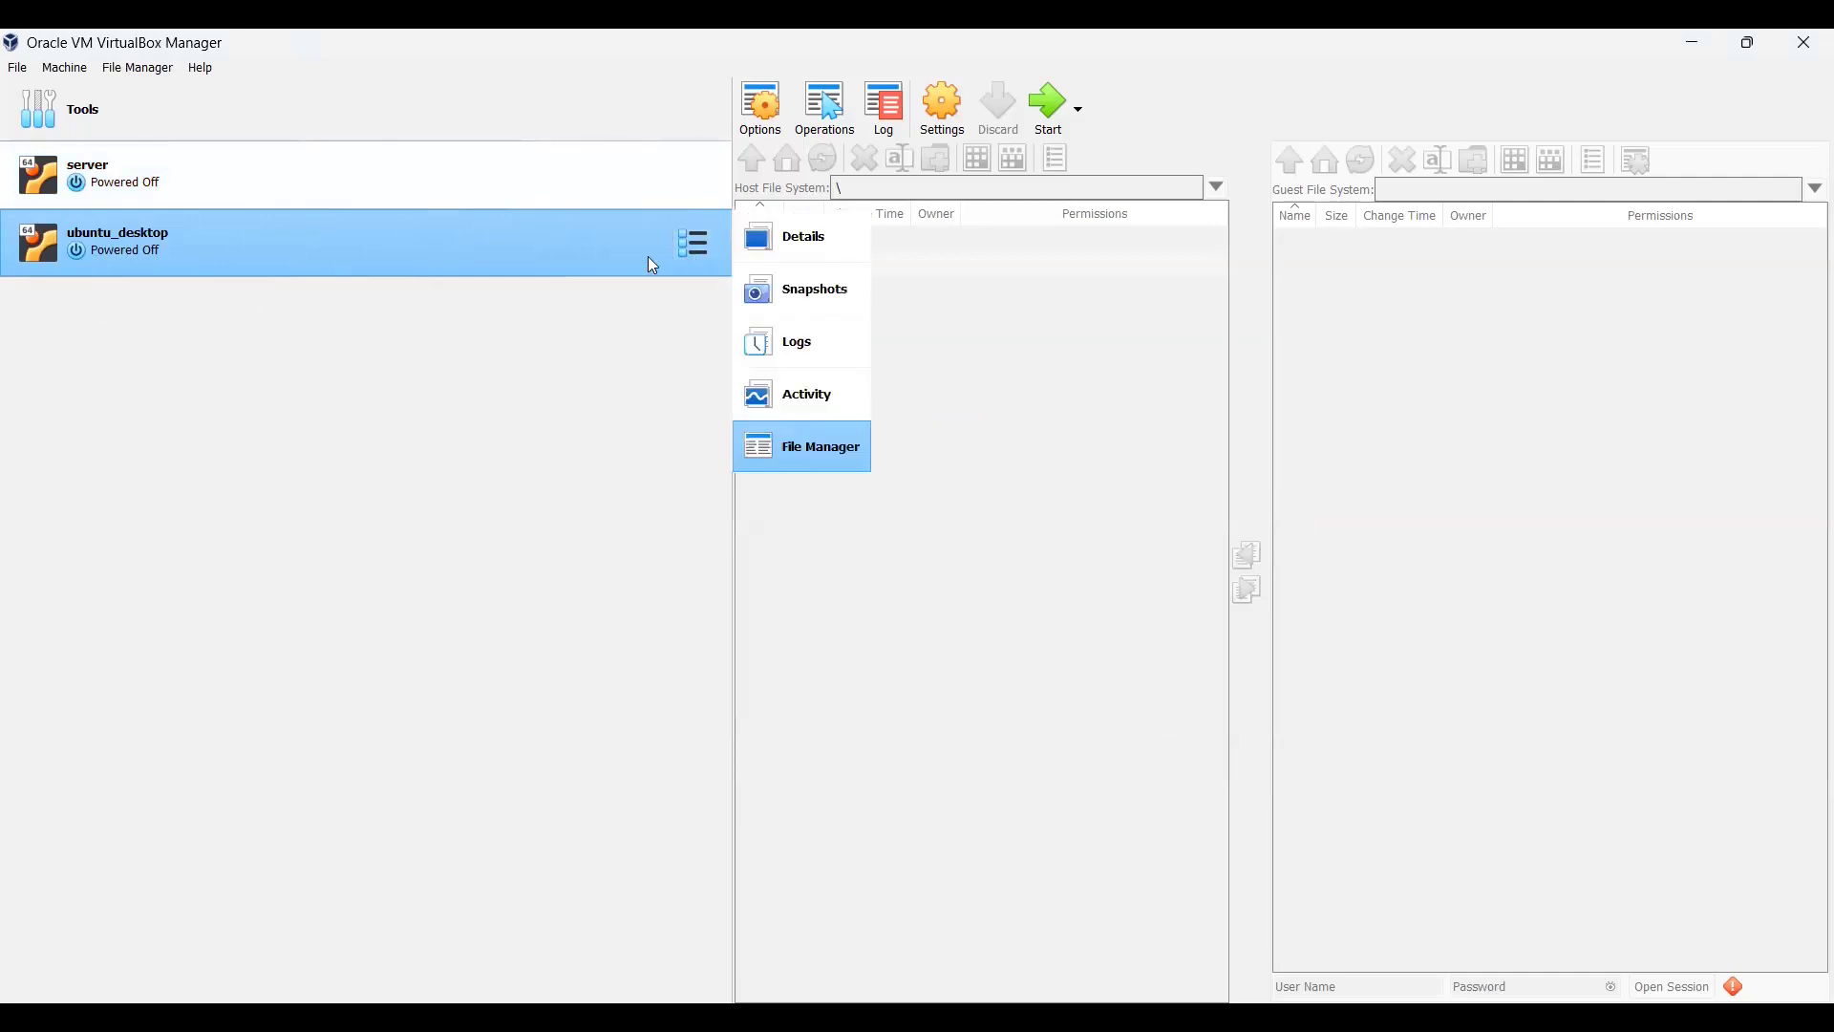
right_click(535, 257)
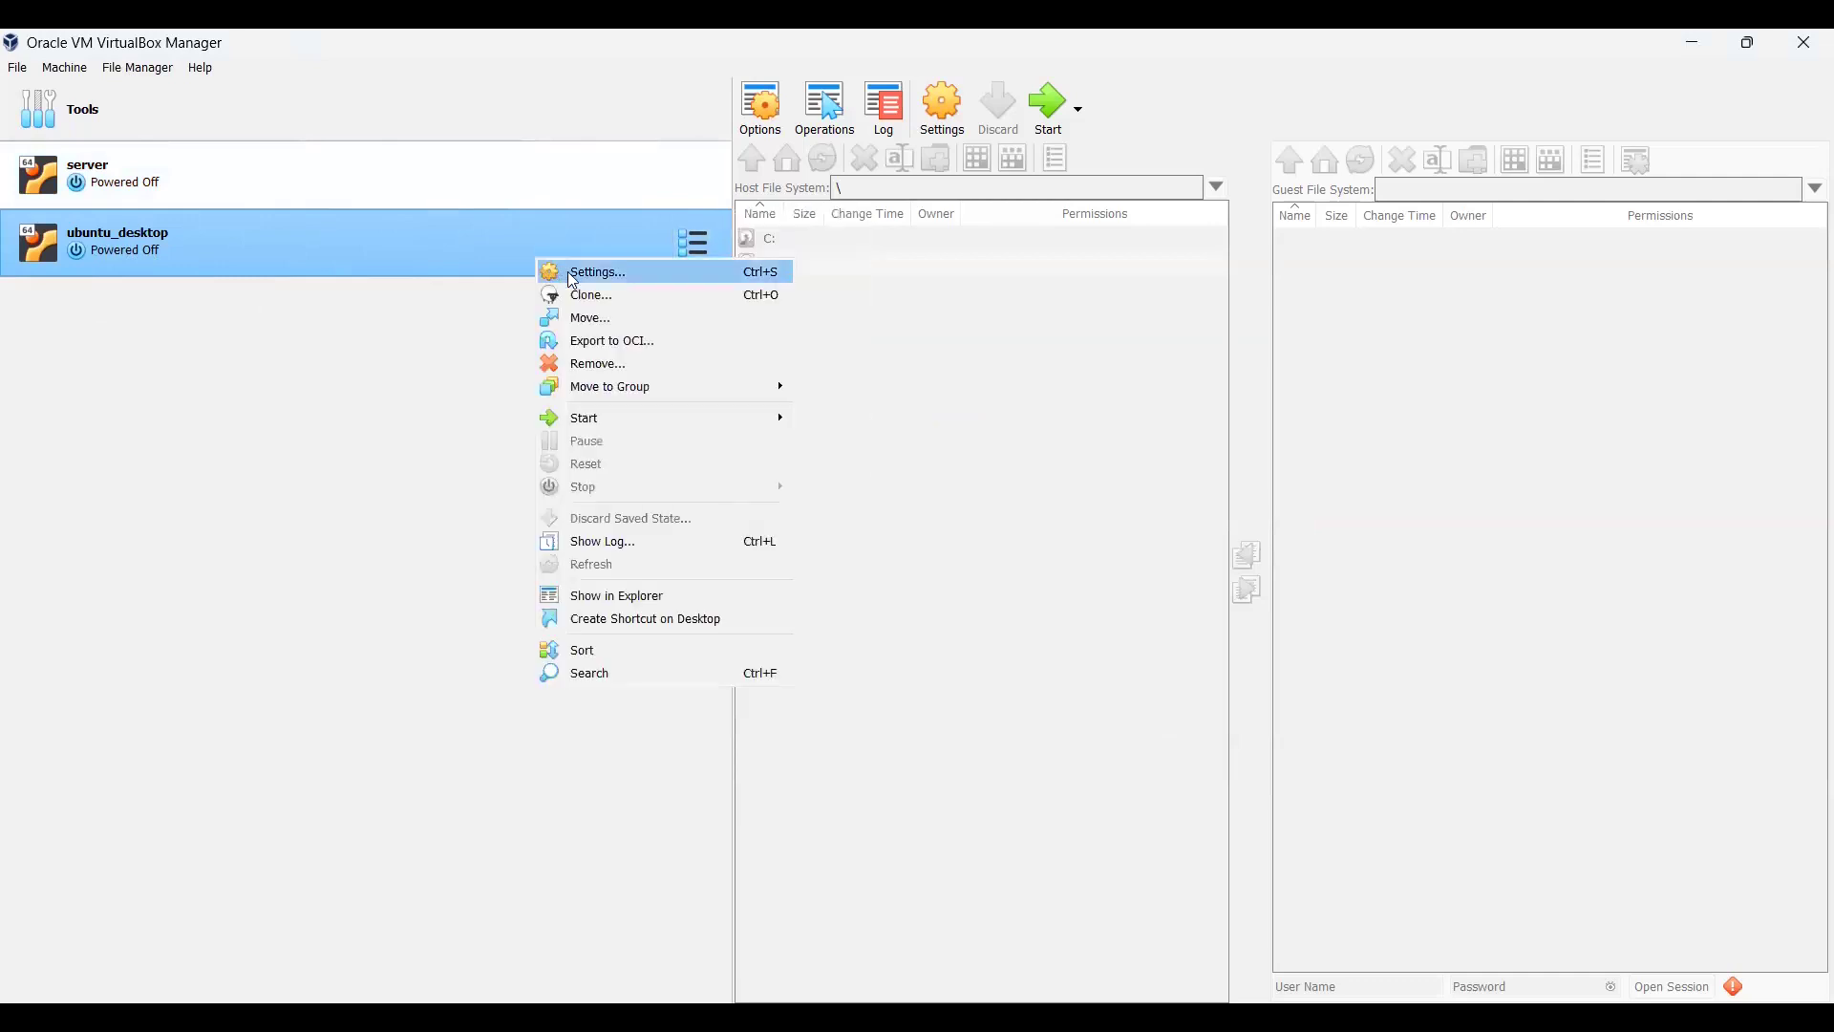
right_click(504, 231)
key("Escape")
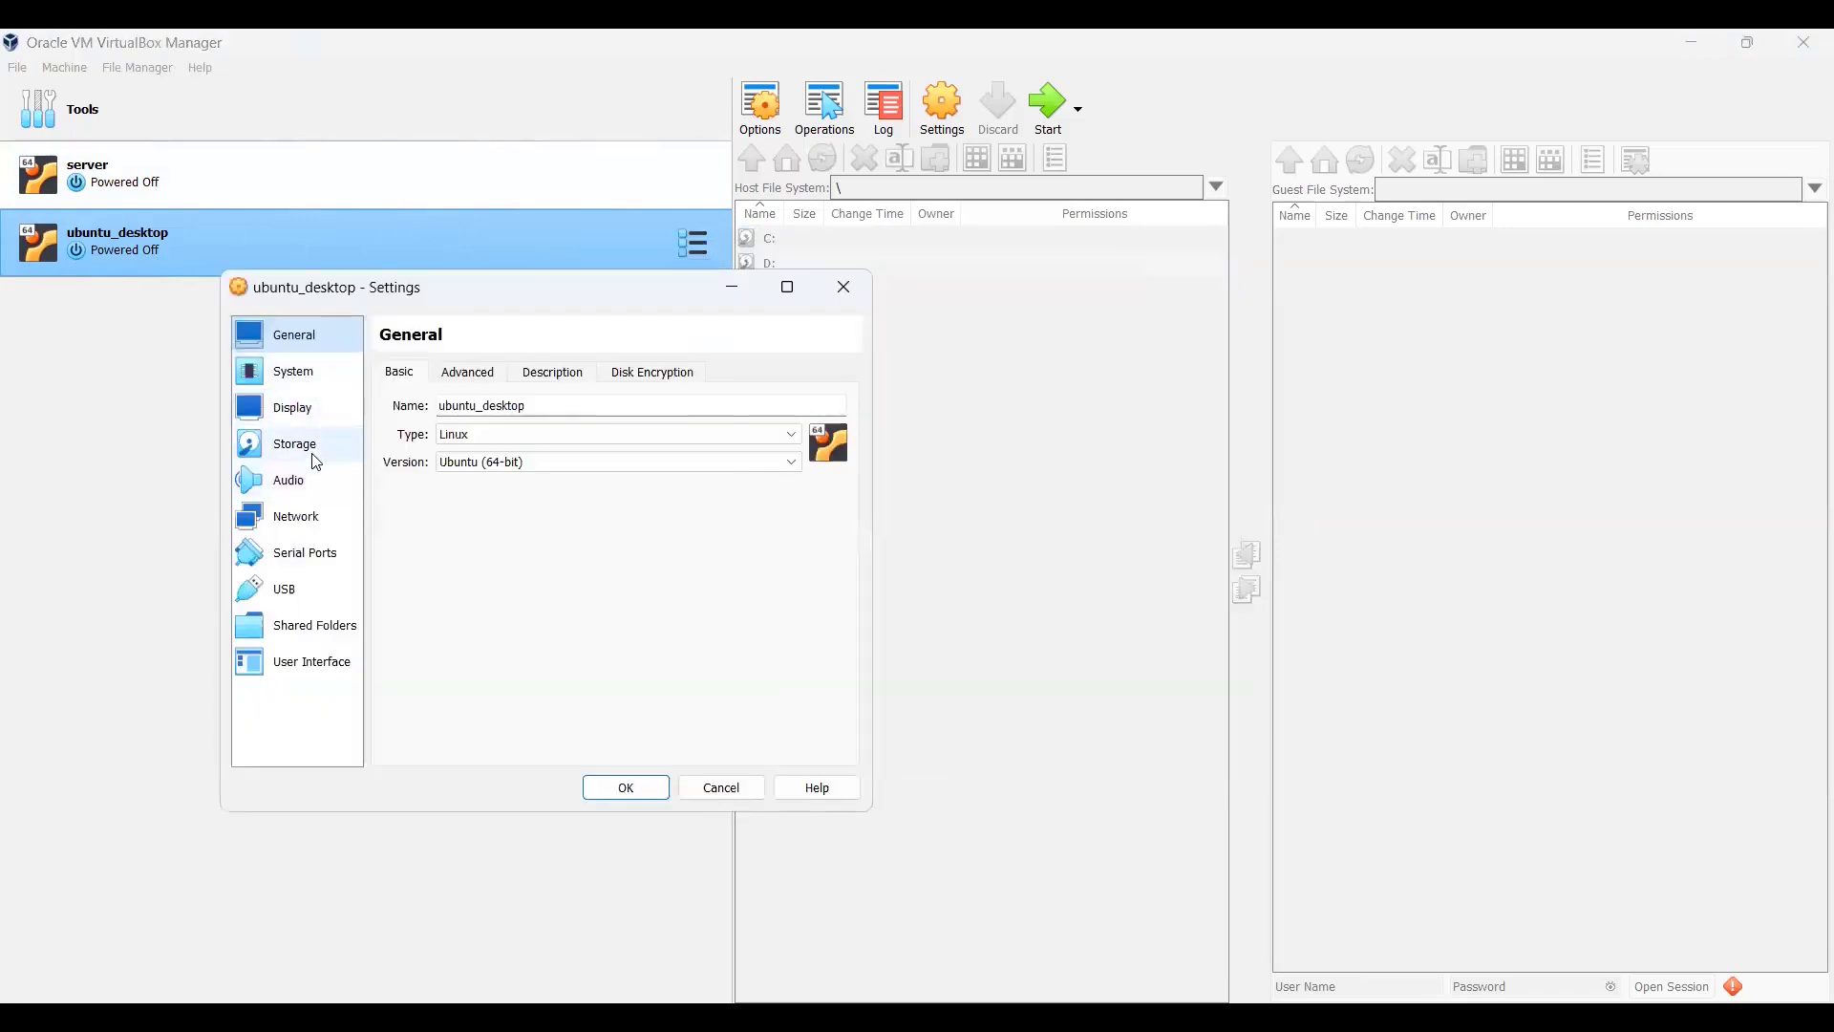
left_click(317, 463)
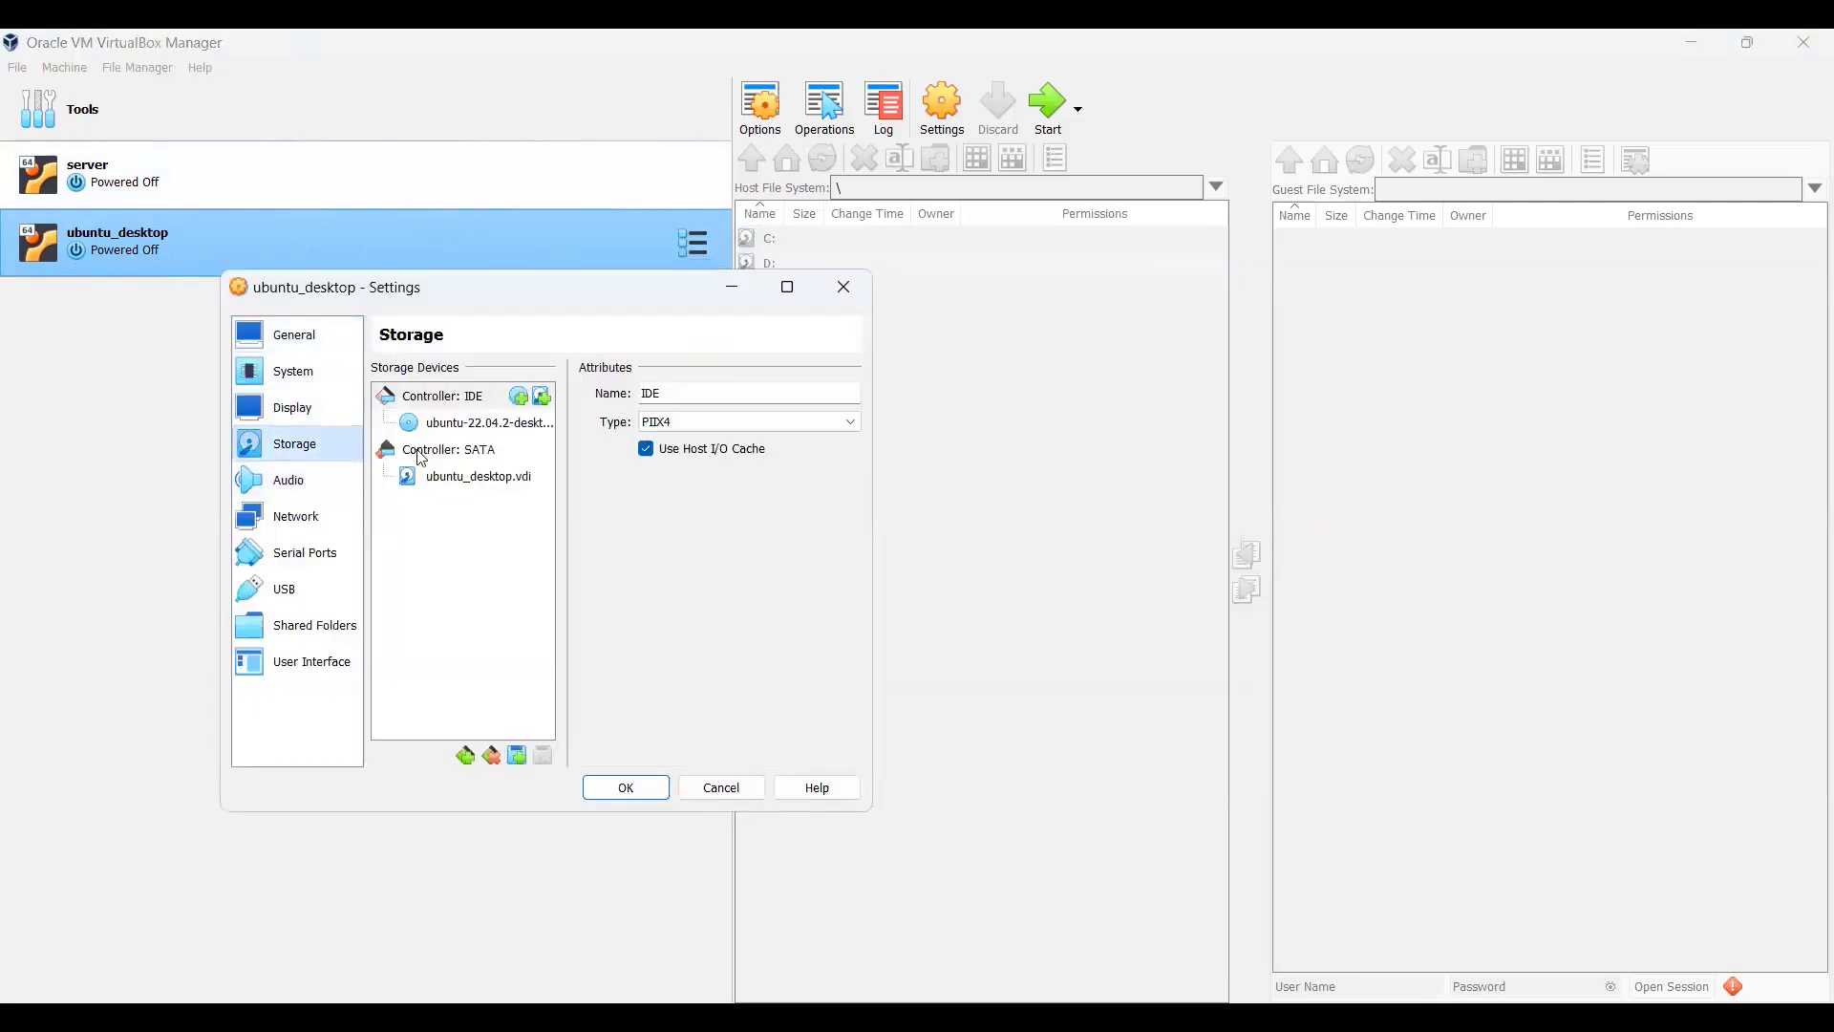
left_click(524, 432)
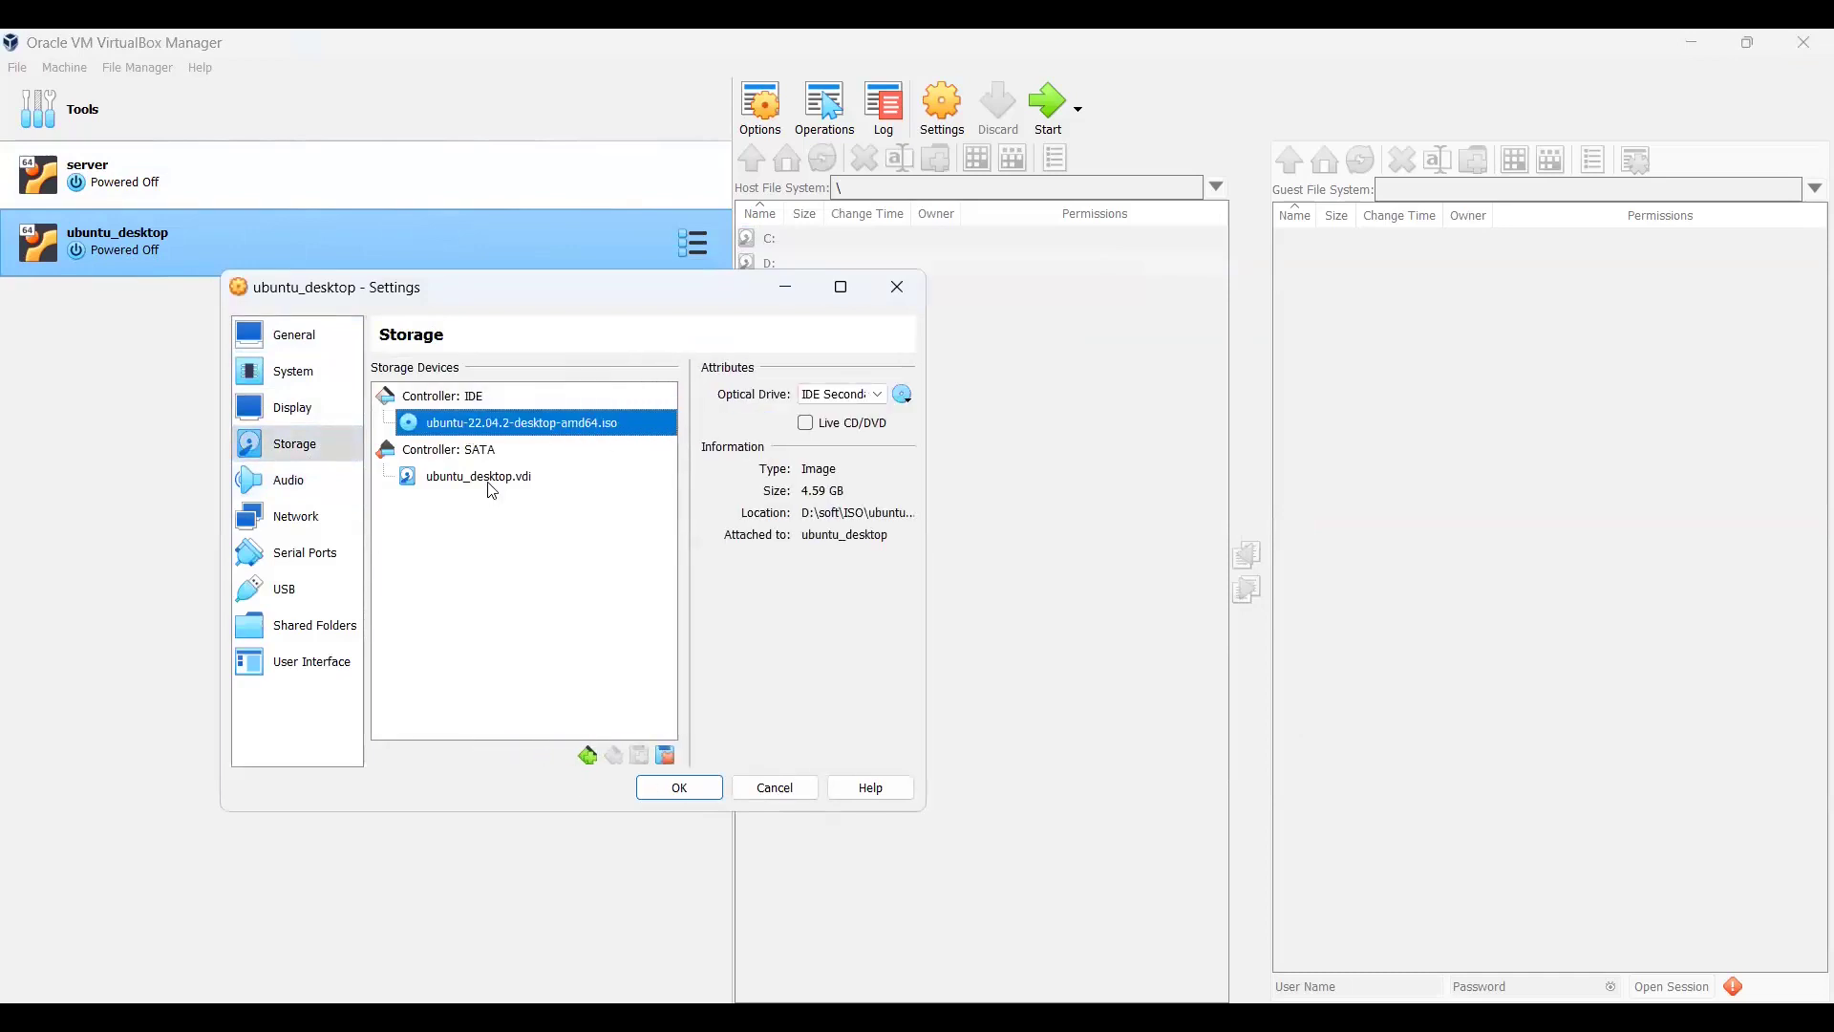
- Attach the machine's network Adapter 1 to Bridged Adapter and save the settings
left_click(304, 521)
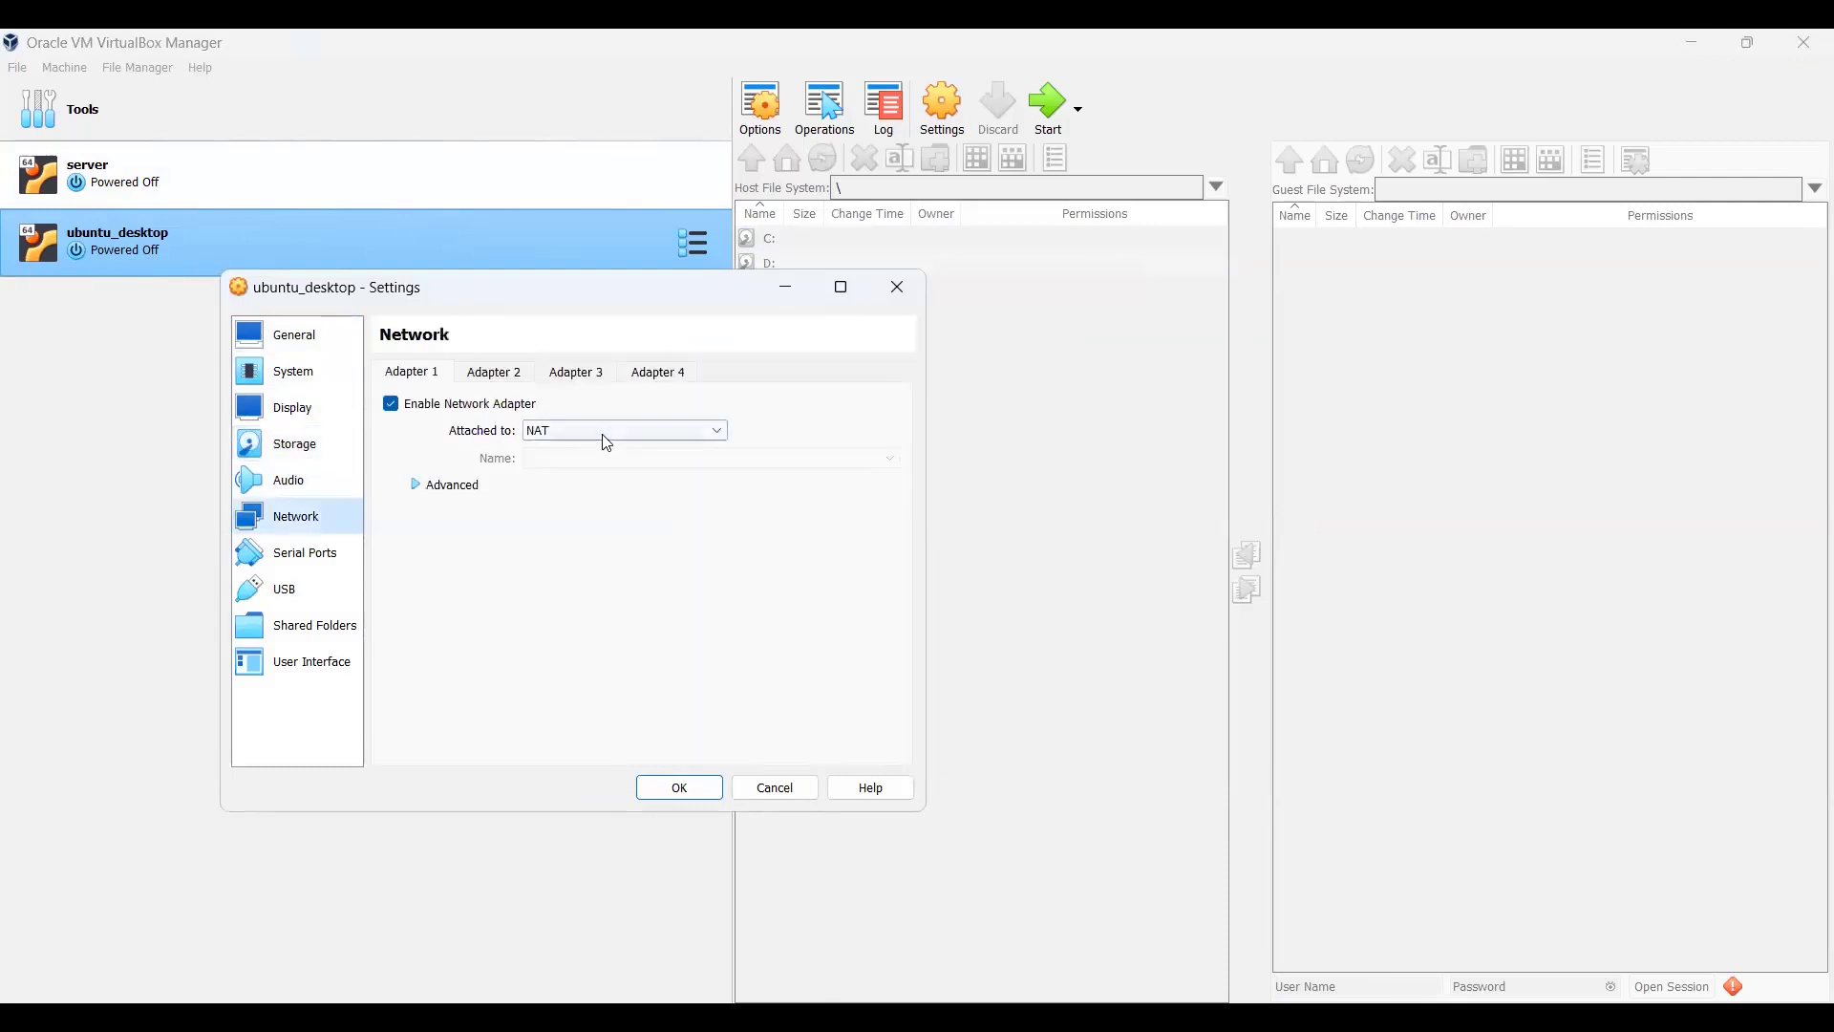
left_click(603, 435)
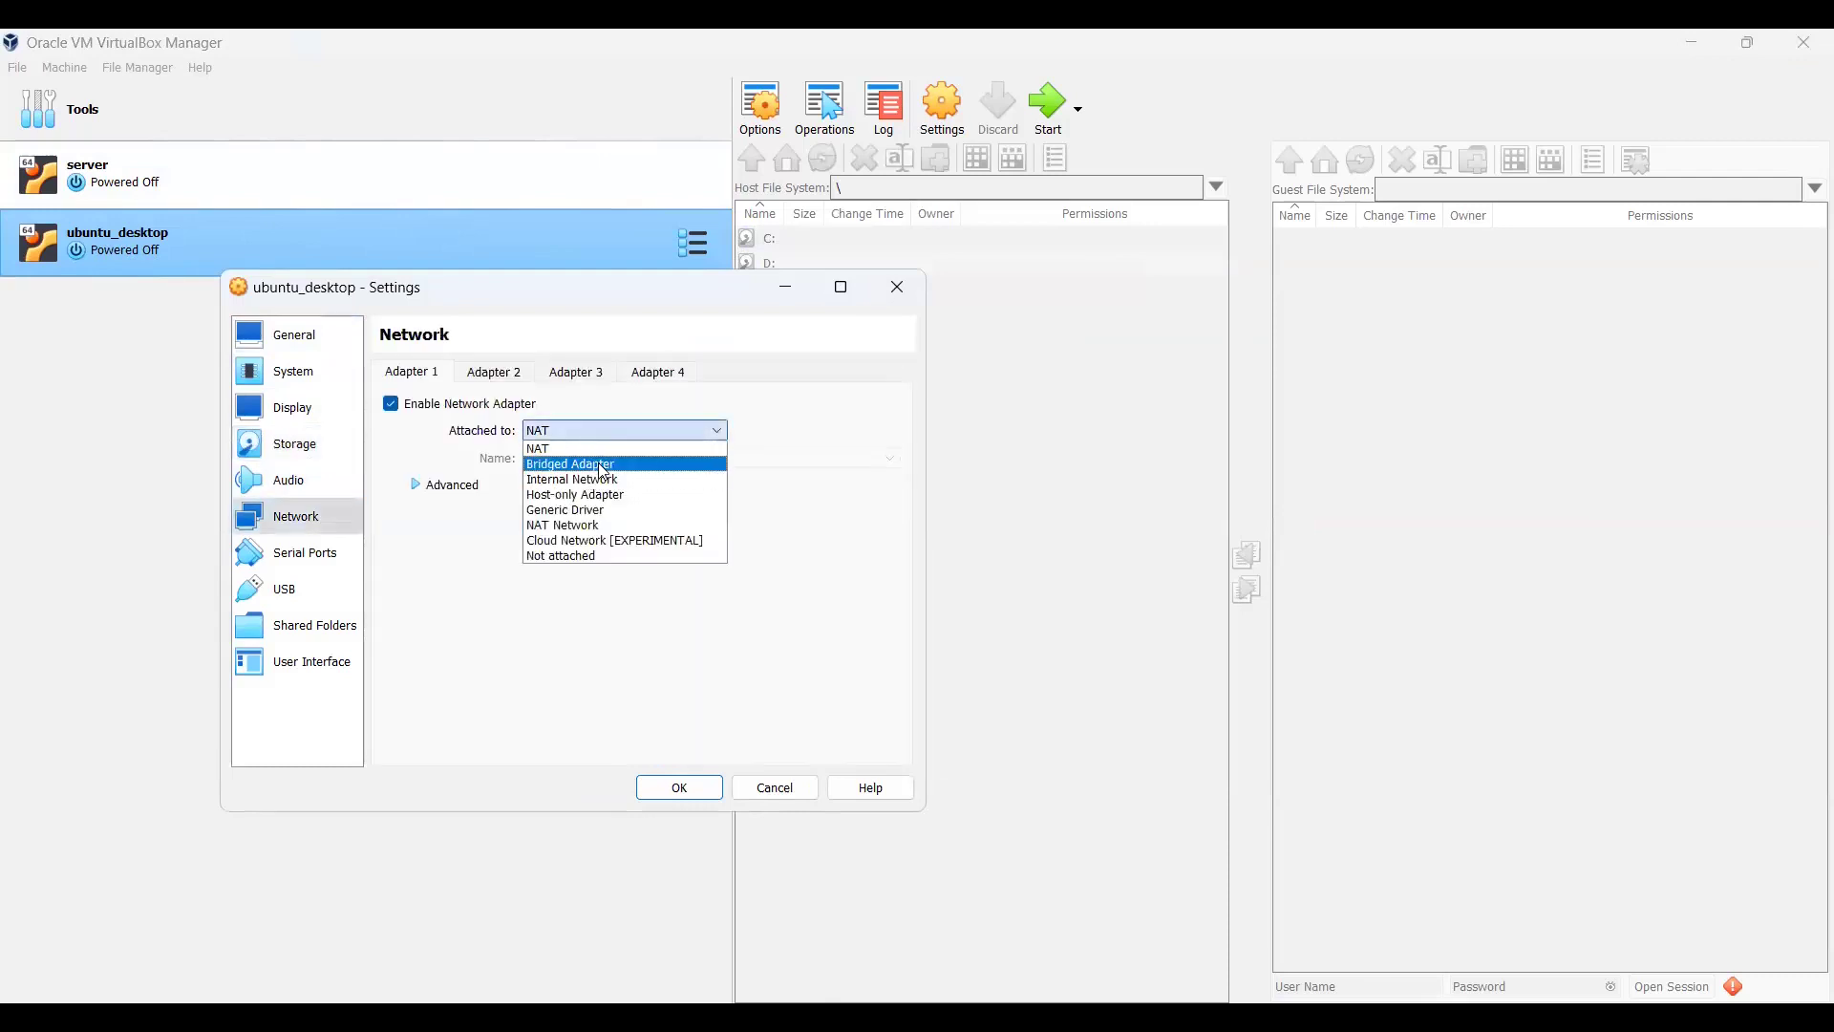
left_click(603, 467)
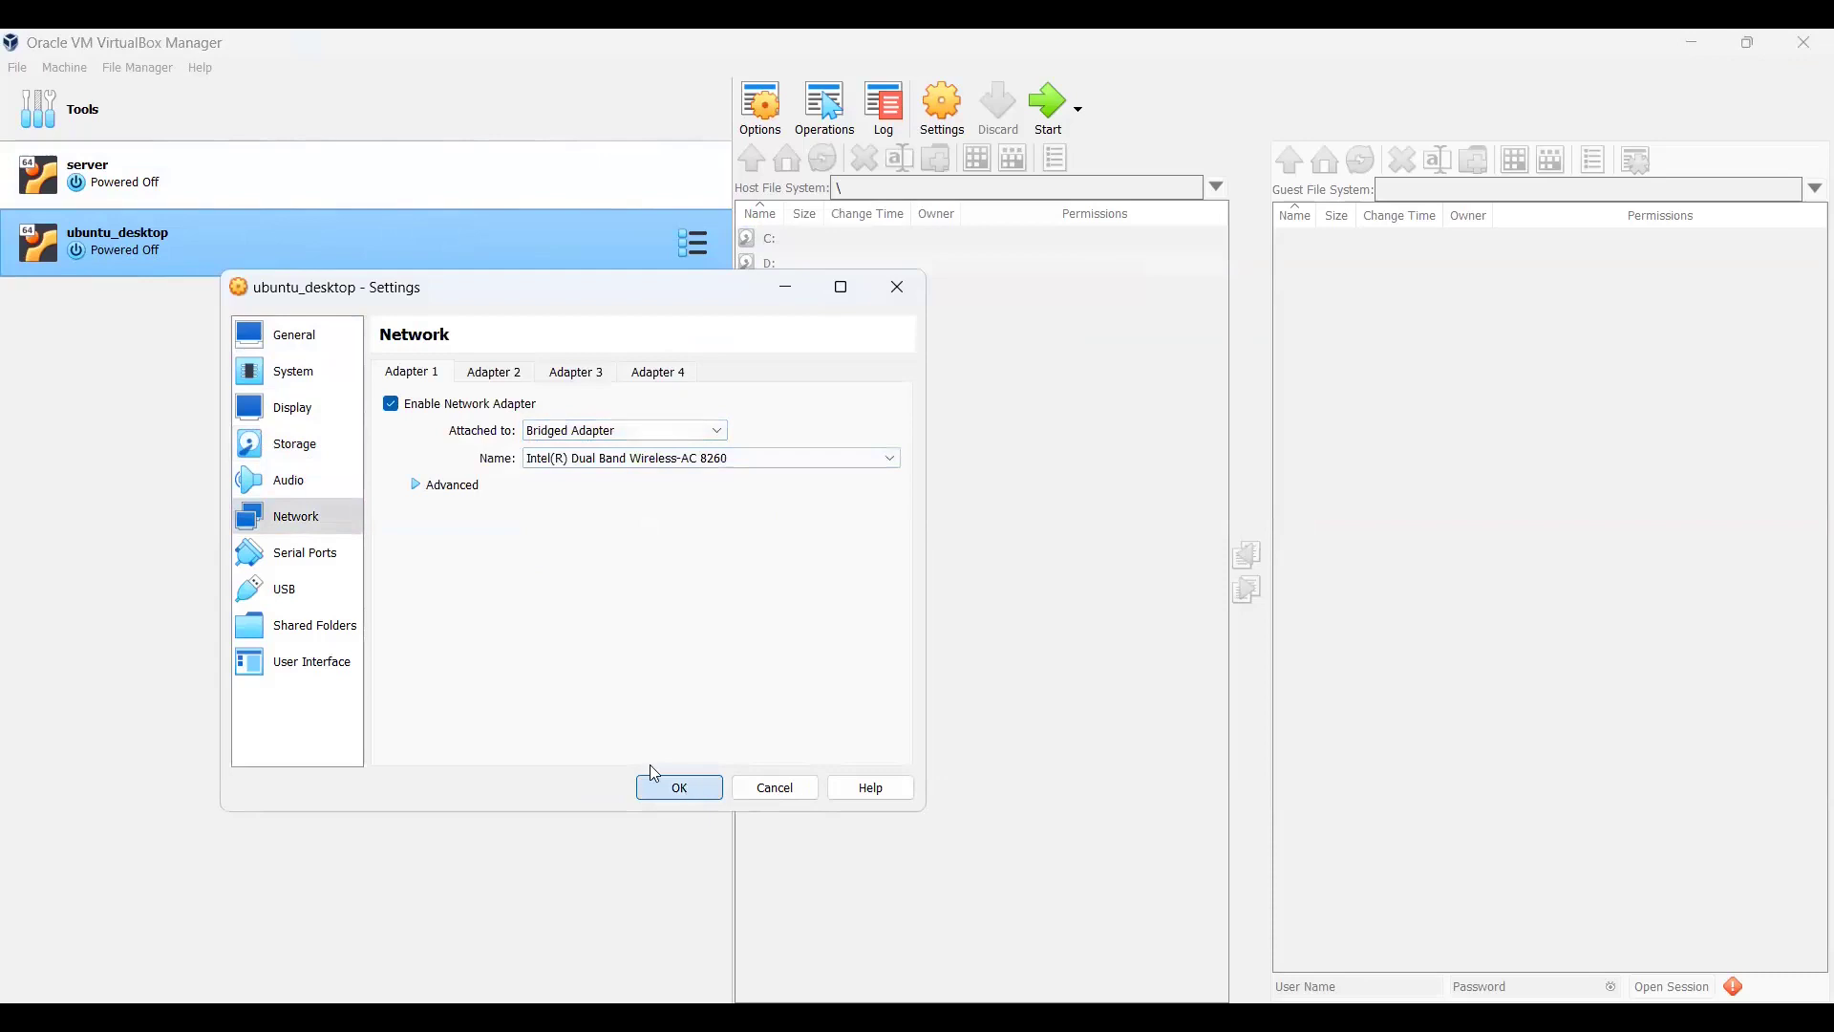
left_click(680, 789)
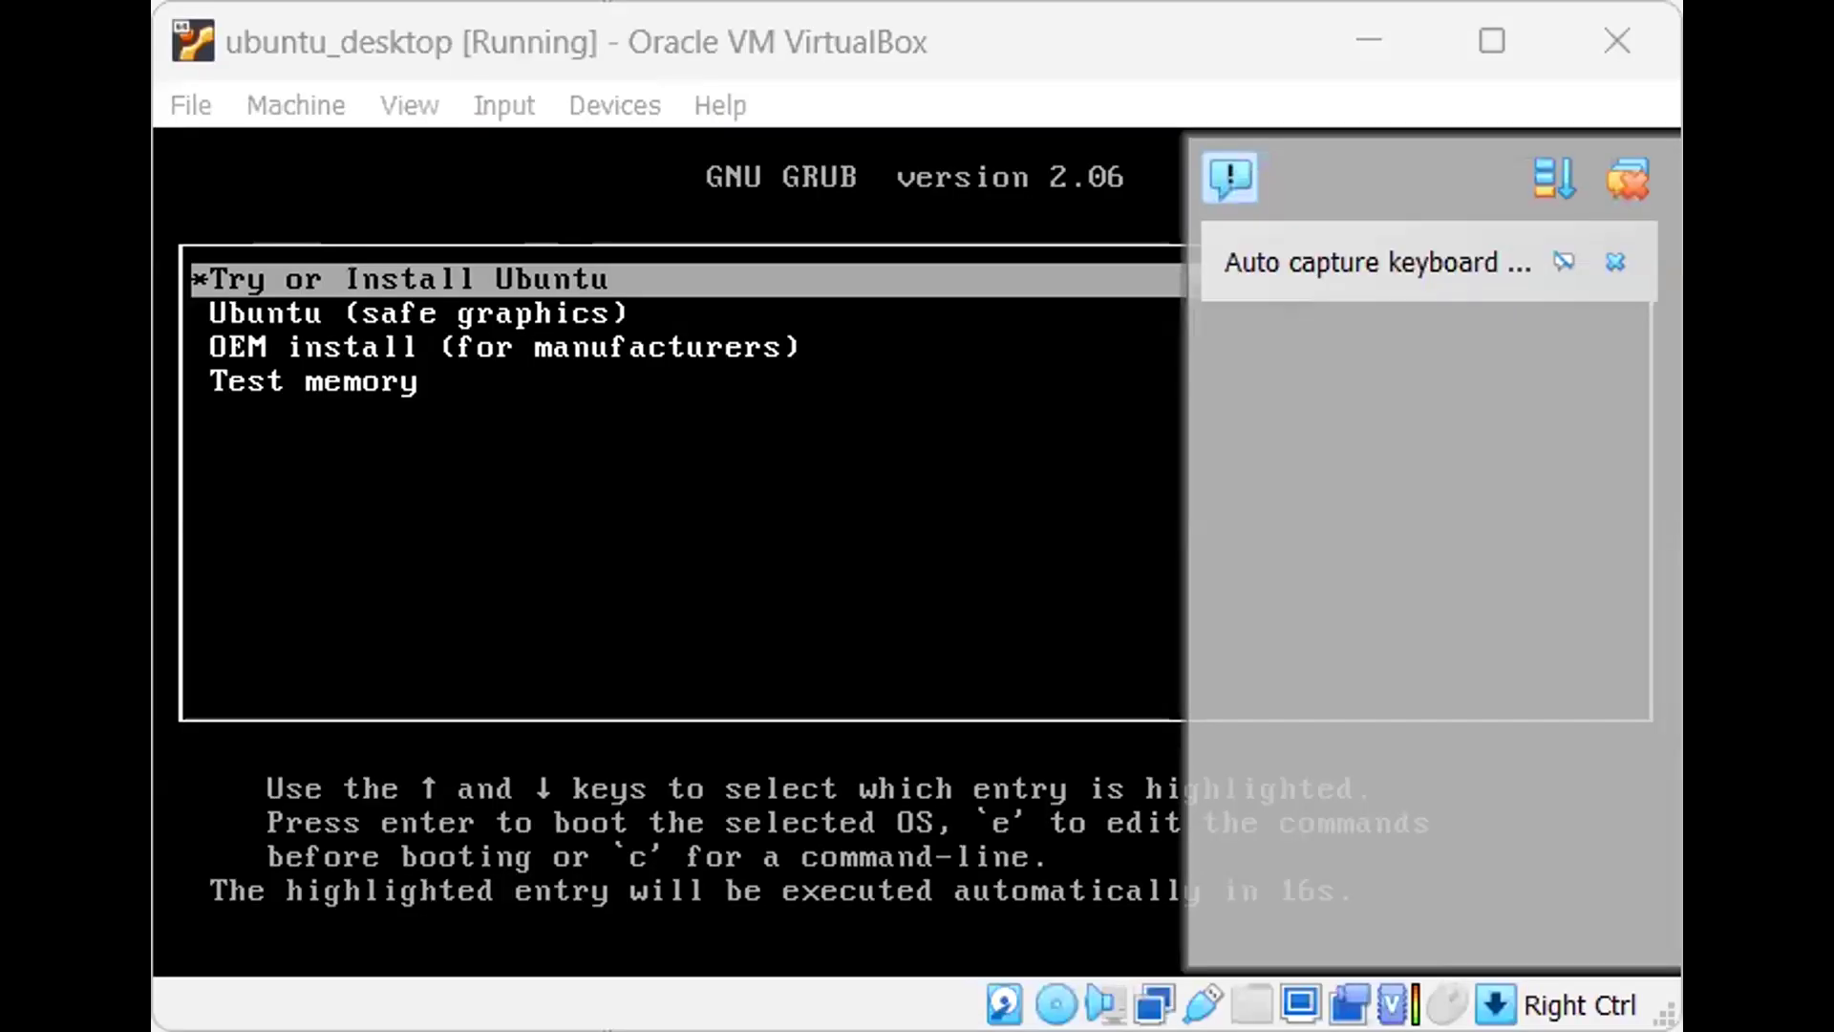
- Let the running ubuntu_desktop machine capture the mouse and keyboard, and boot the Try or Install Ubuntu entry
left_click(704, 411)
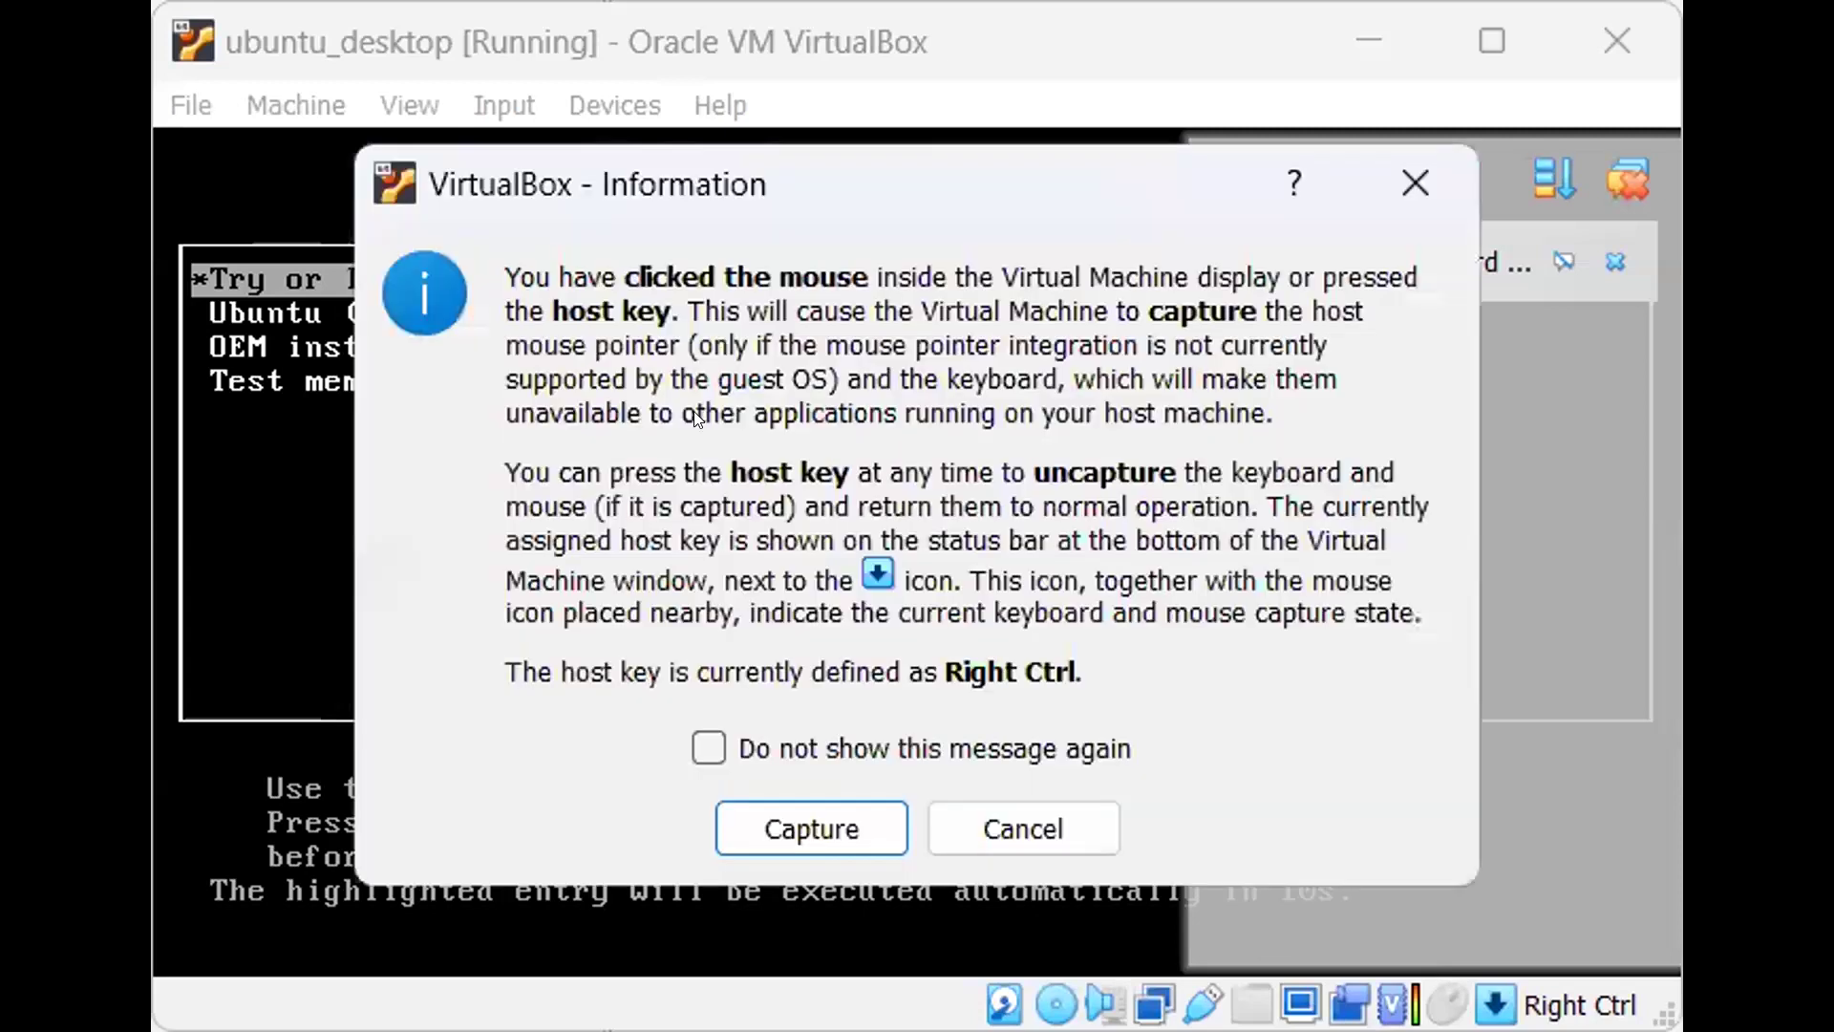
left_click(812, 827)
key("Down")
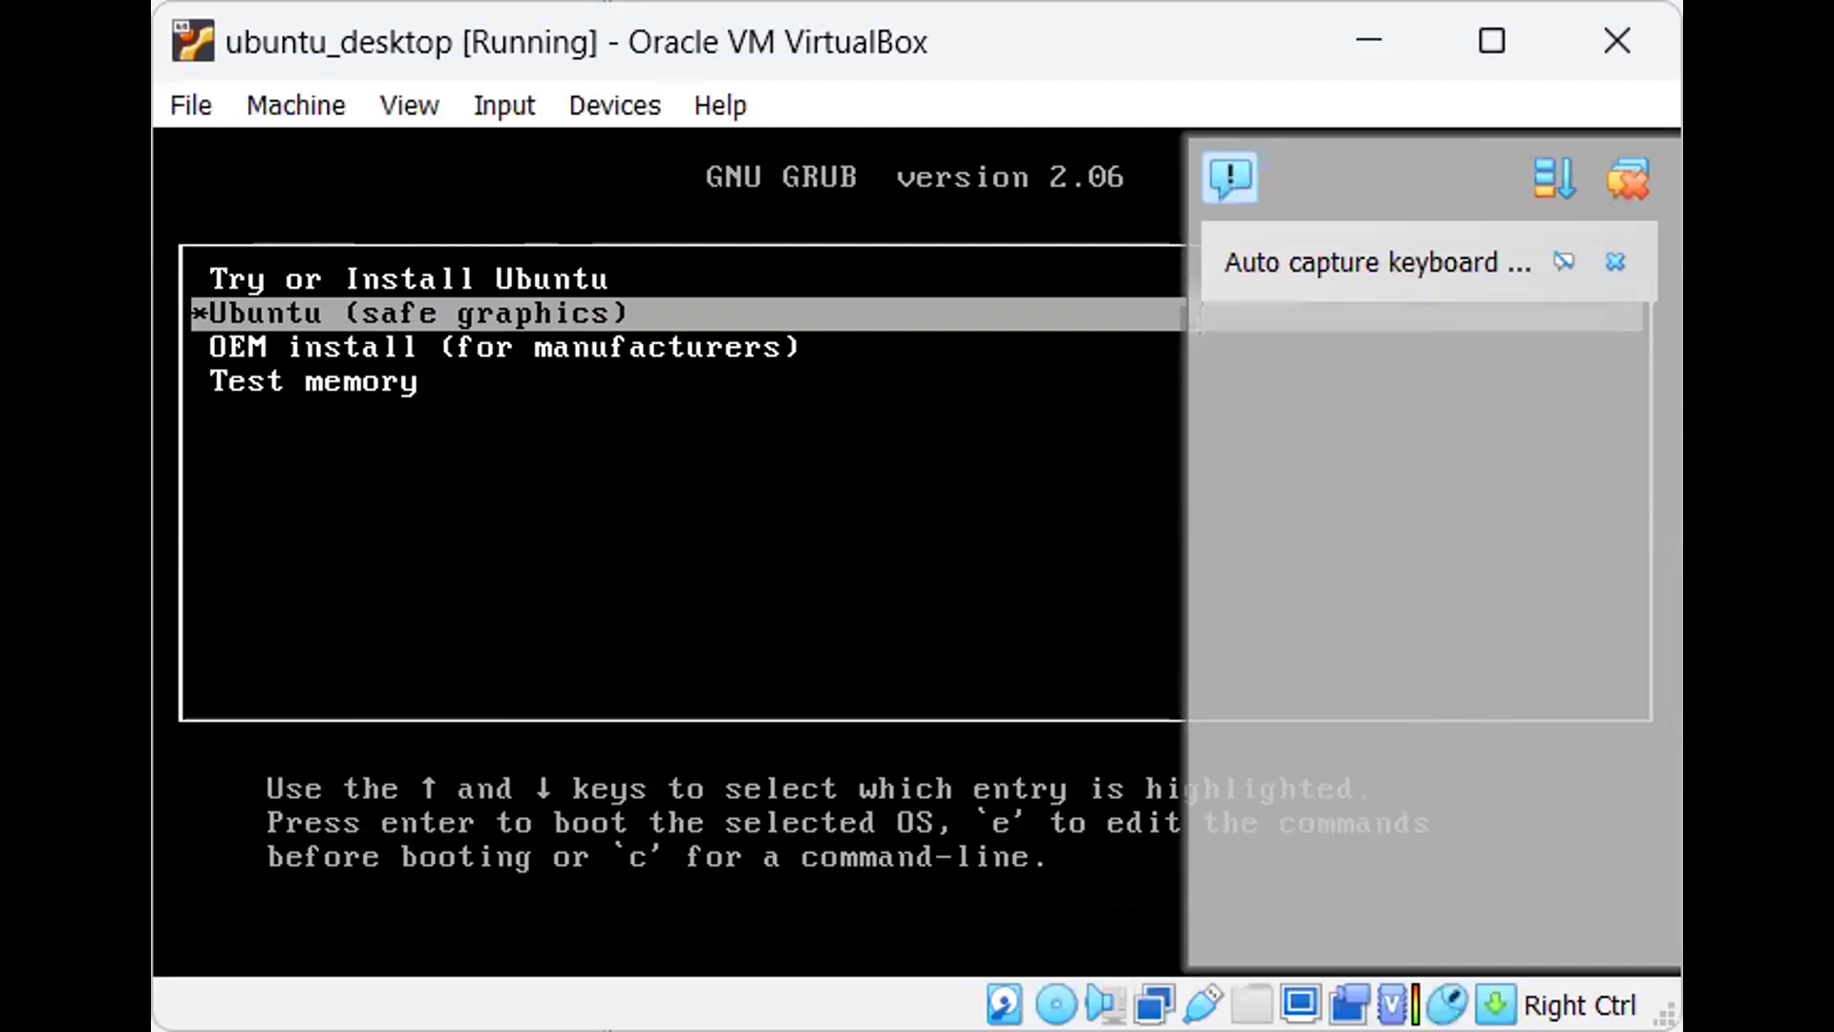
key("Up")
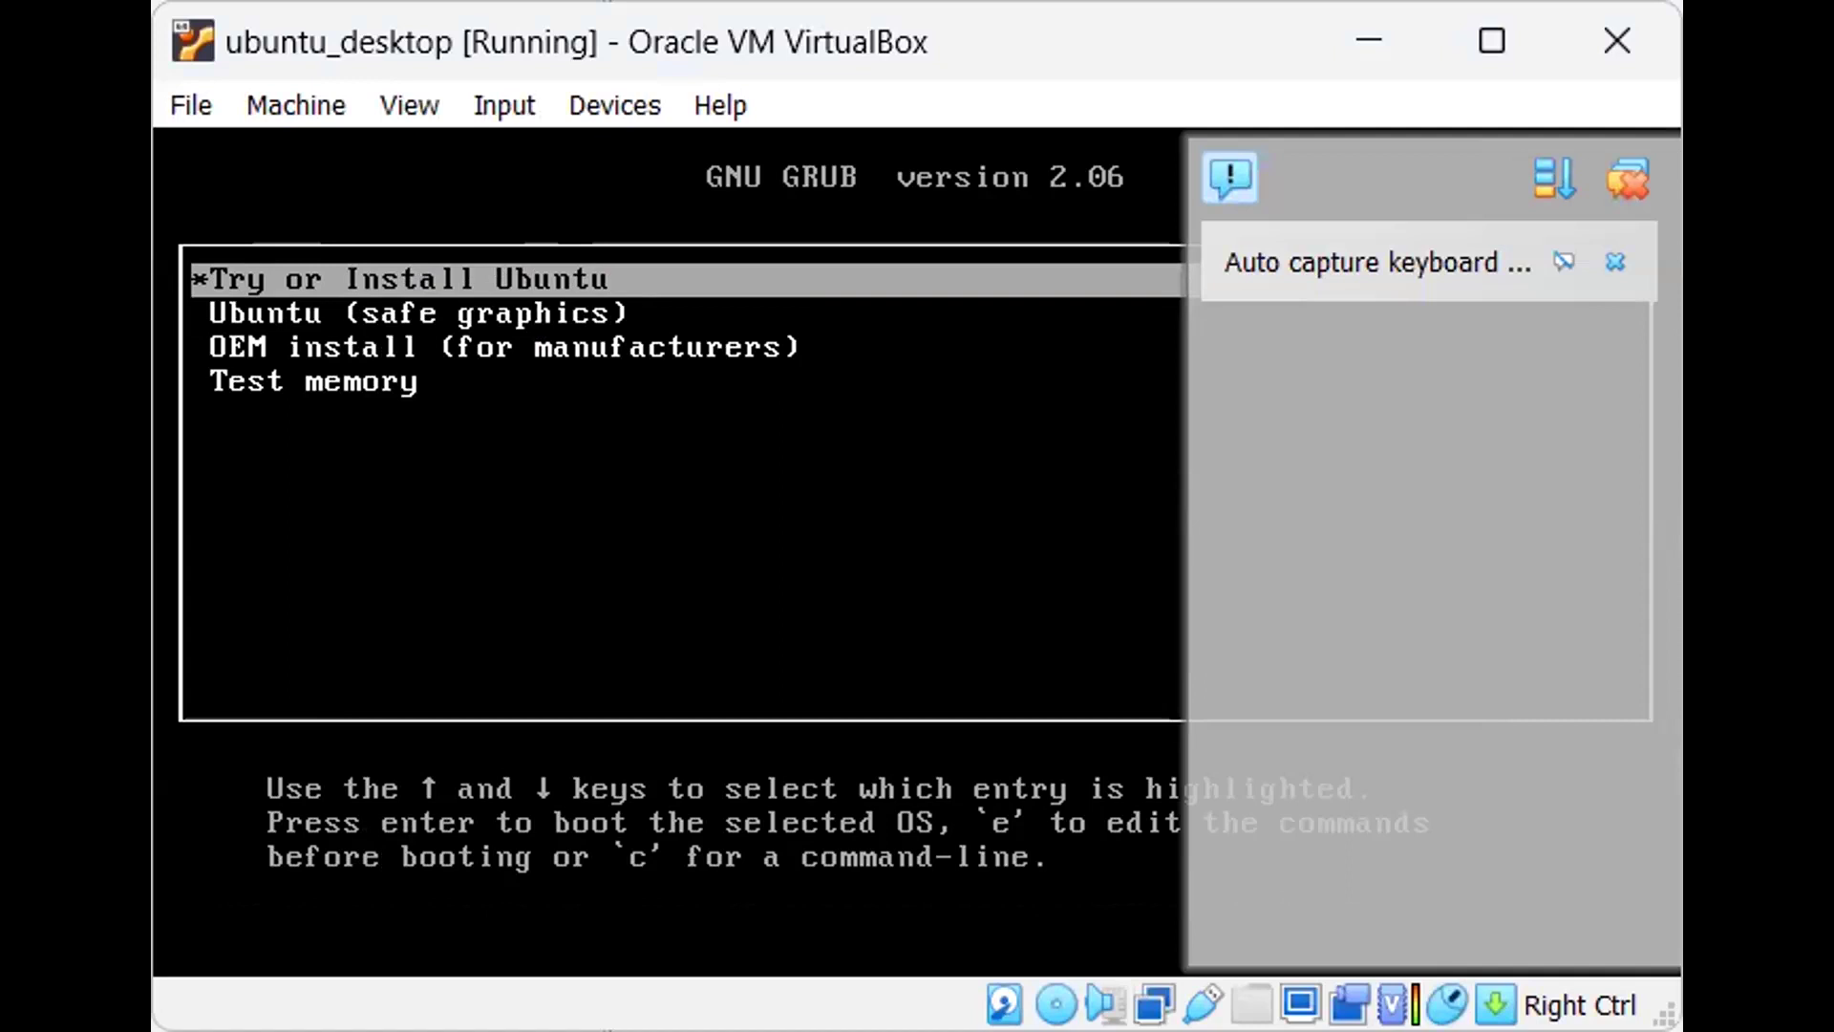
key("Return")
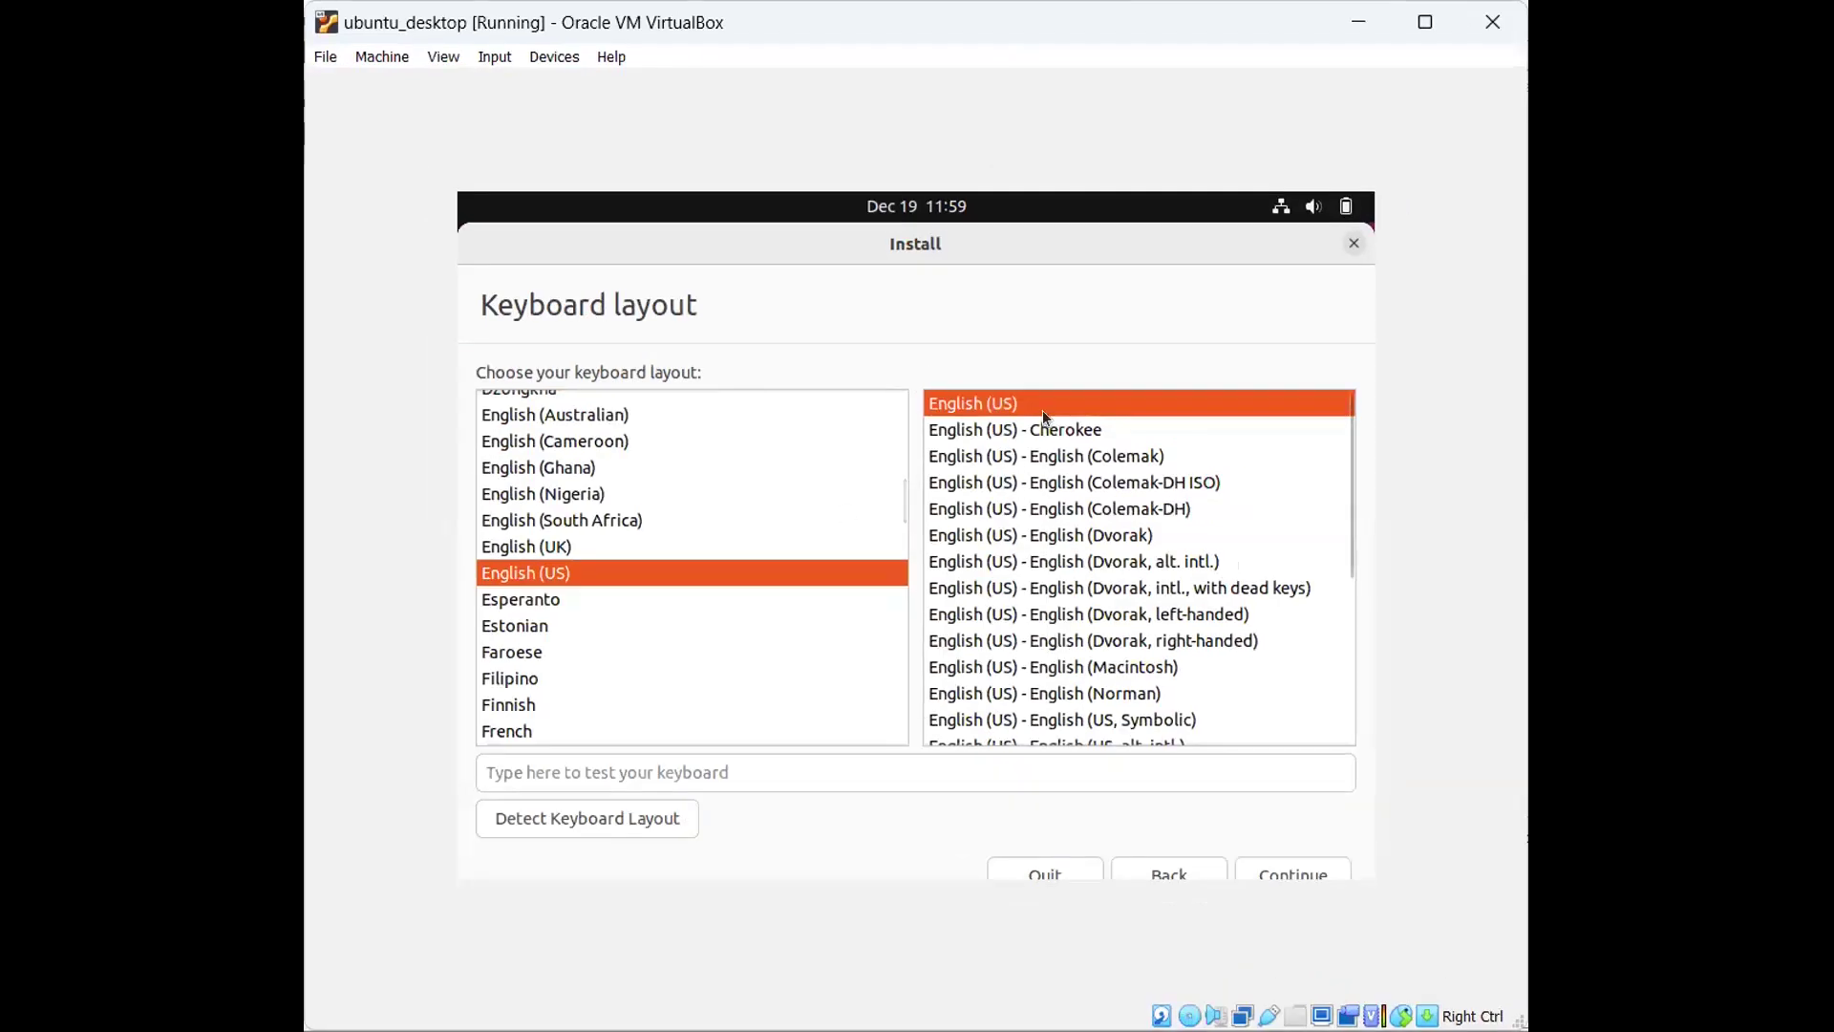
- Continue the Ubuntu installation with the English (US) keyboard layout and turn off downloading updates while installing Ubuntu
key("Tab")
key("Tab")
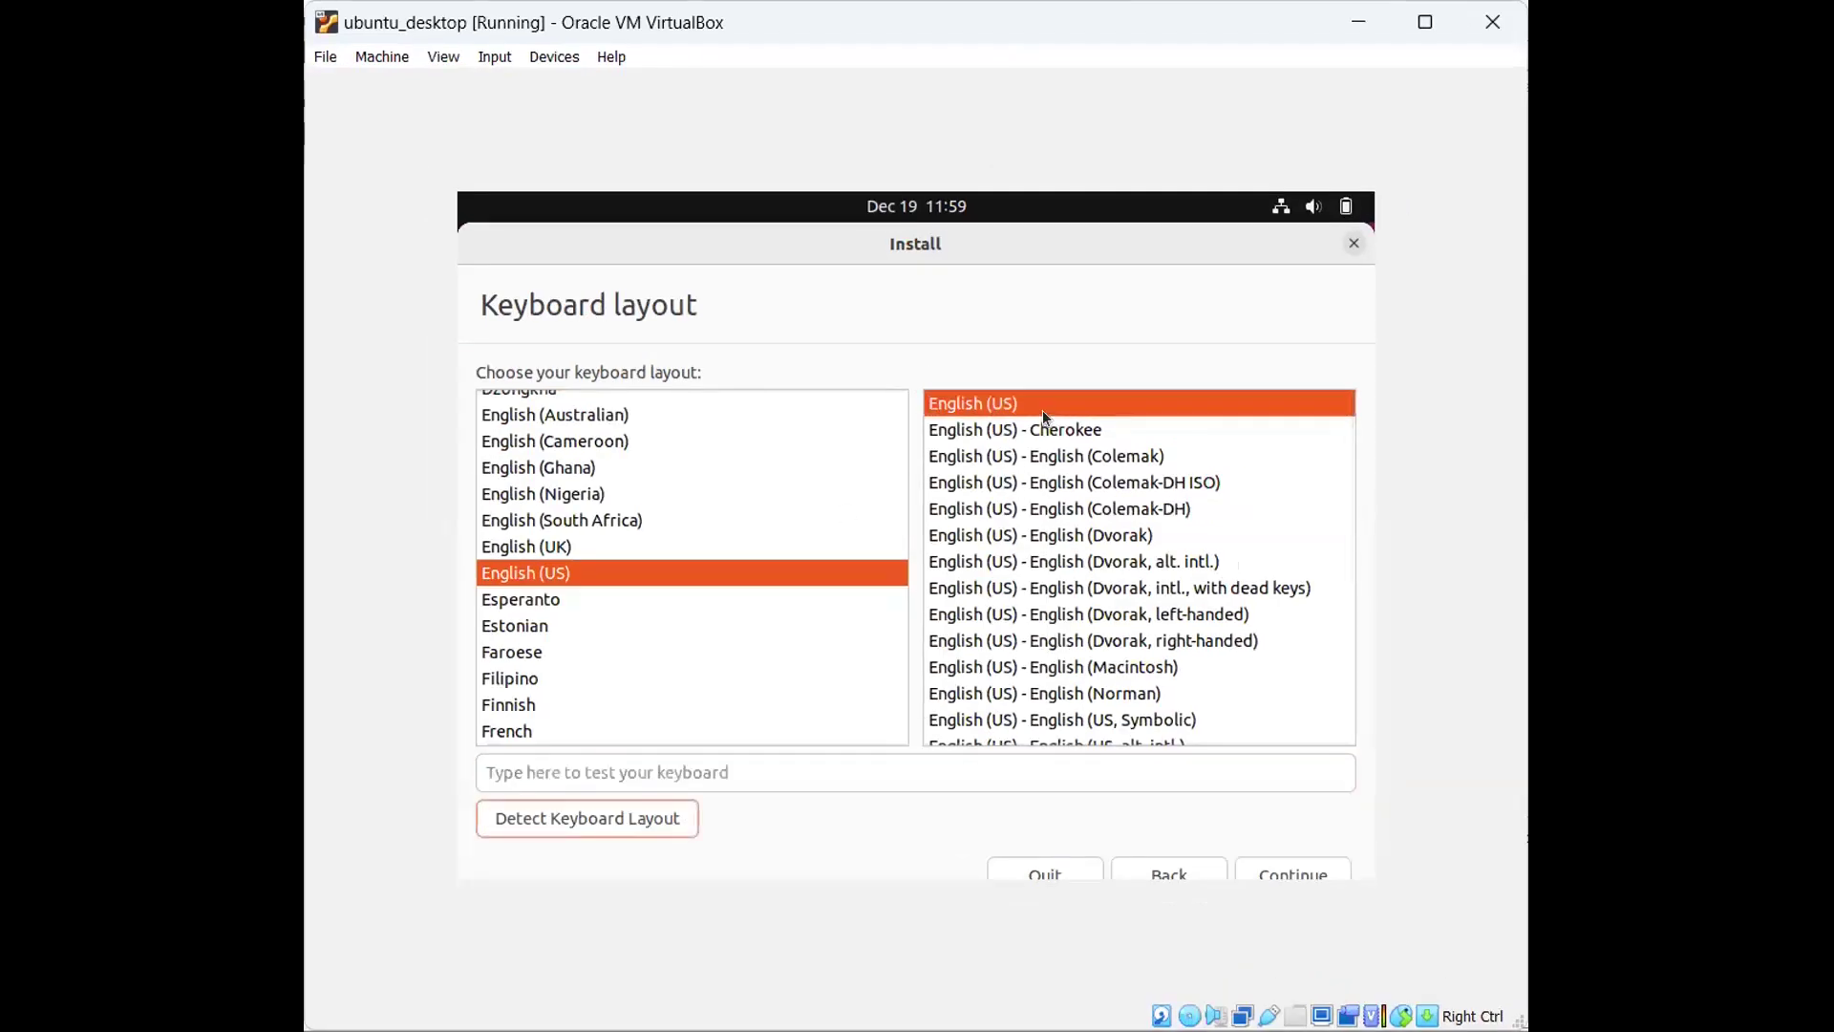
left_click(1303, 871)
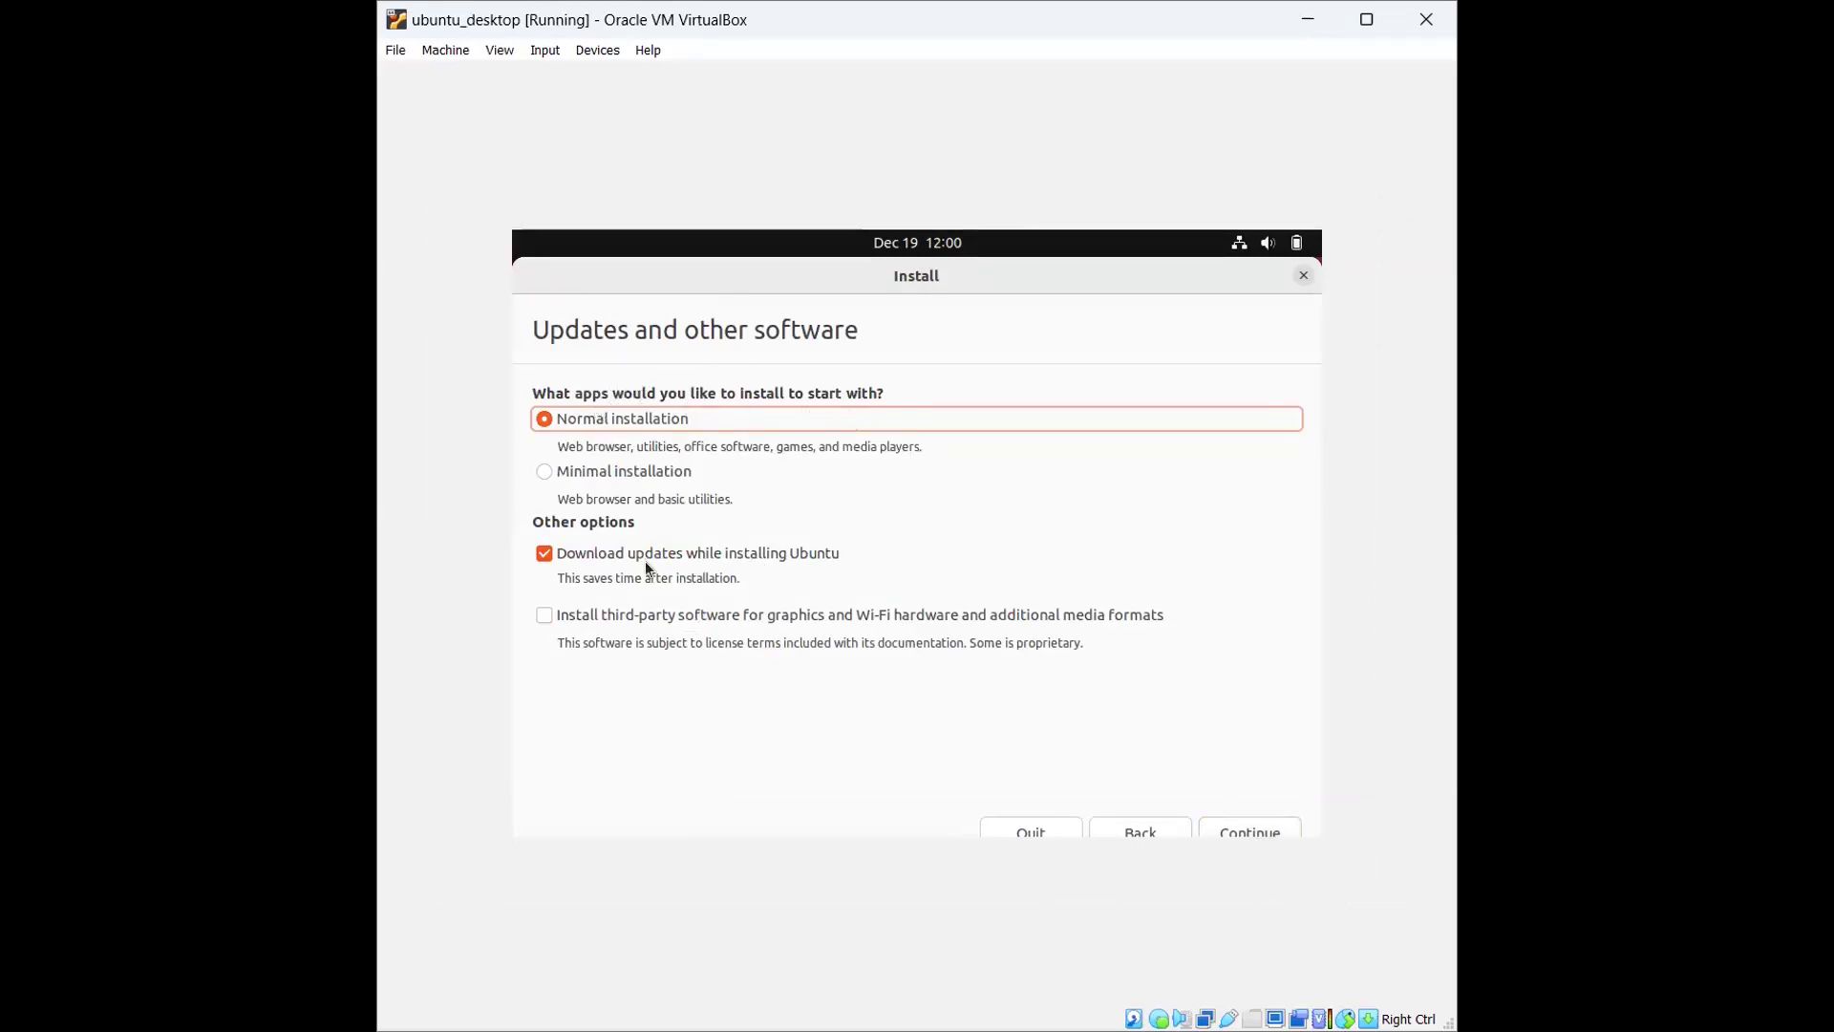
left_click(544, 554)
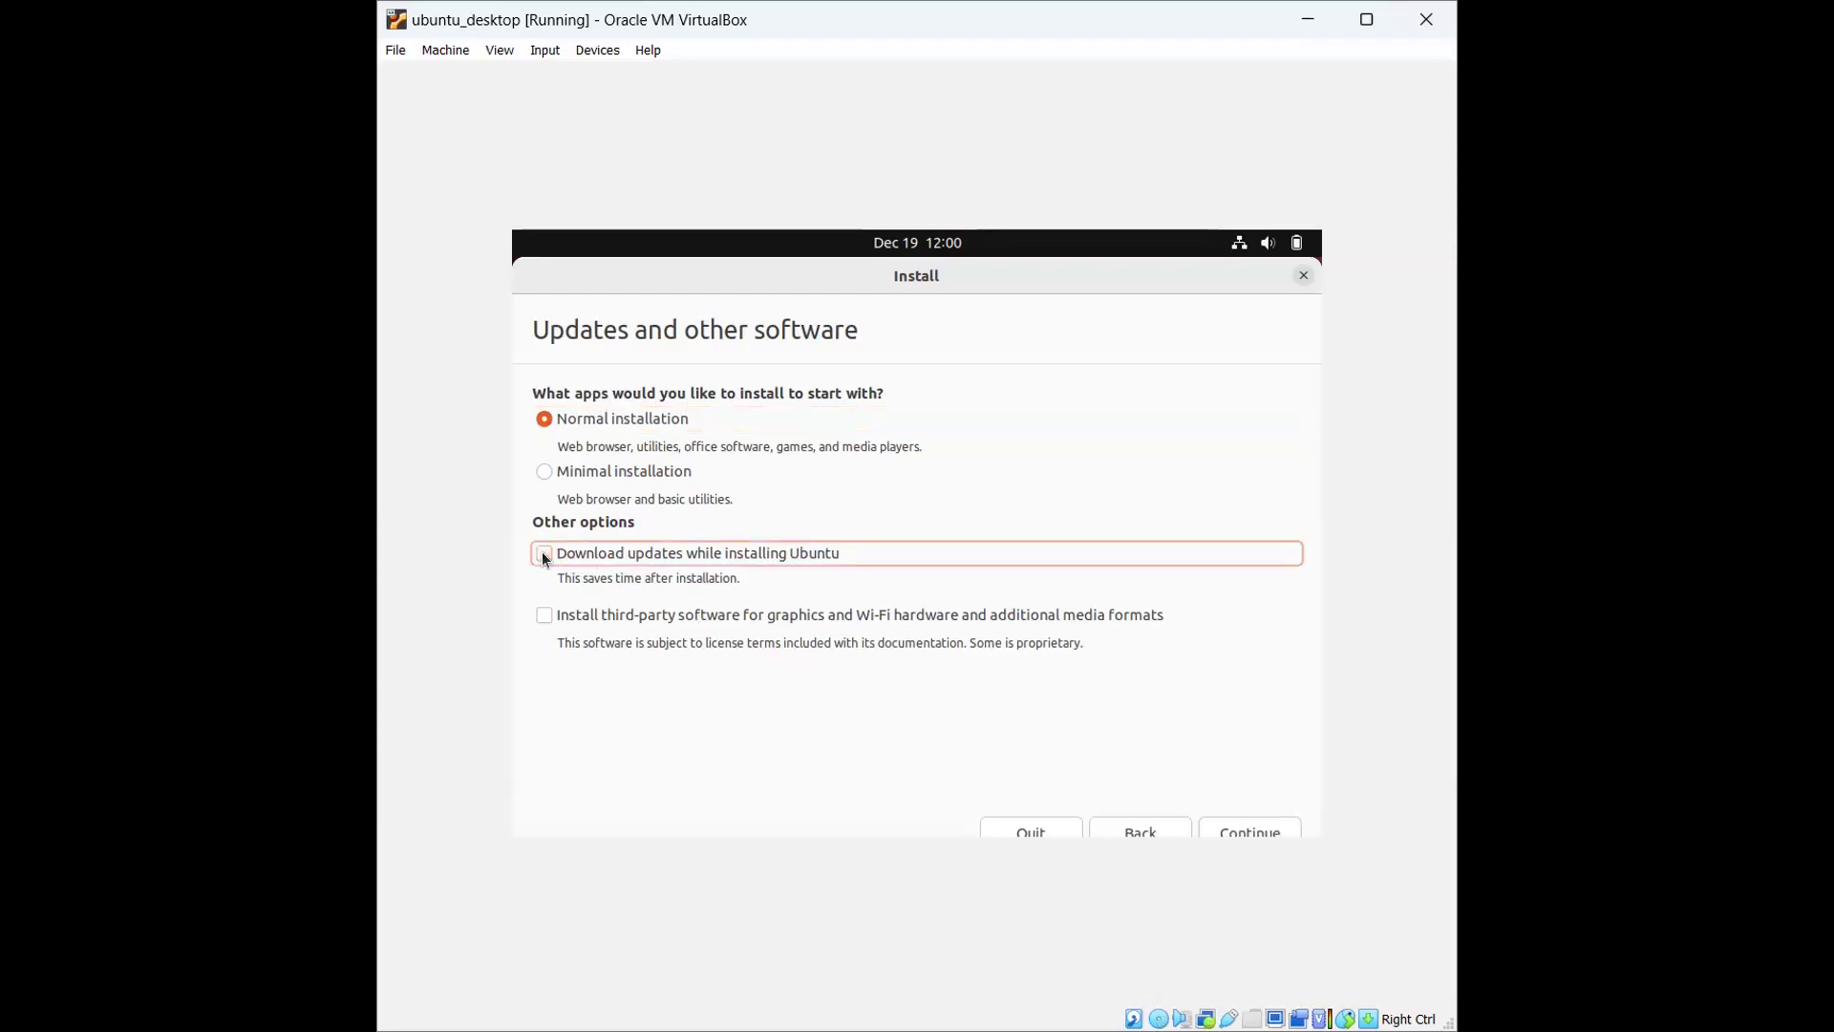